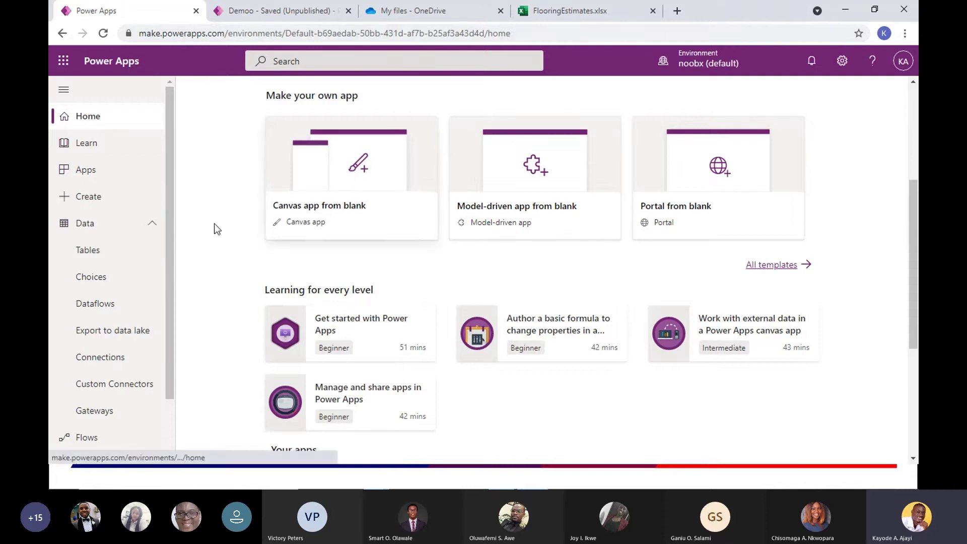
# Open the Account table from the environment's tables and show its charts.
pyautogui.click(103, 252)
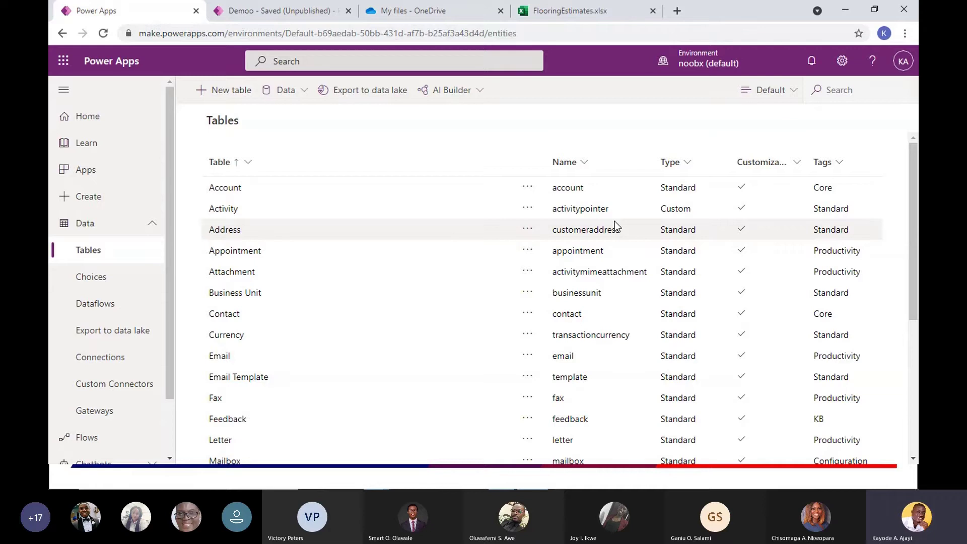
pyautogui.click(224, 188)
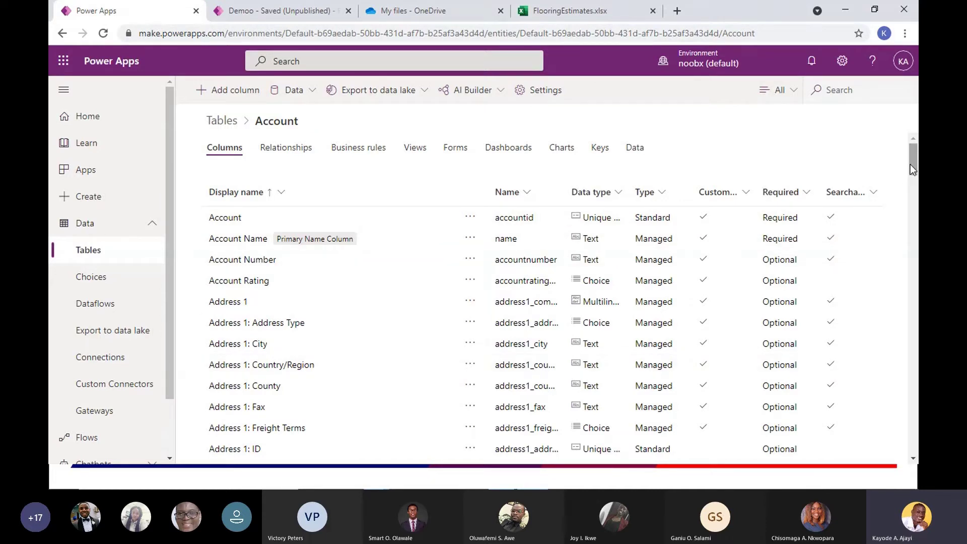
pyautogui.moveTo(915, 166); pyautogui.dragTo(915, 146)
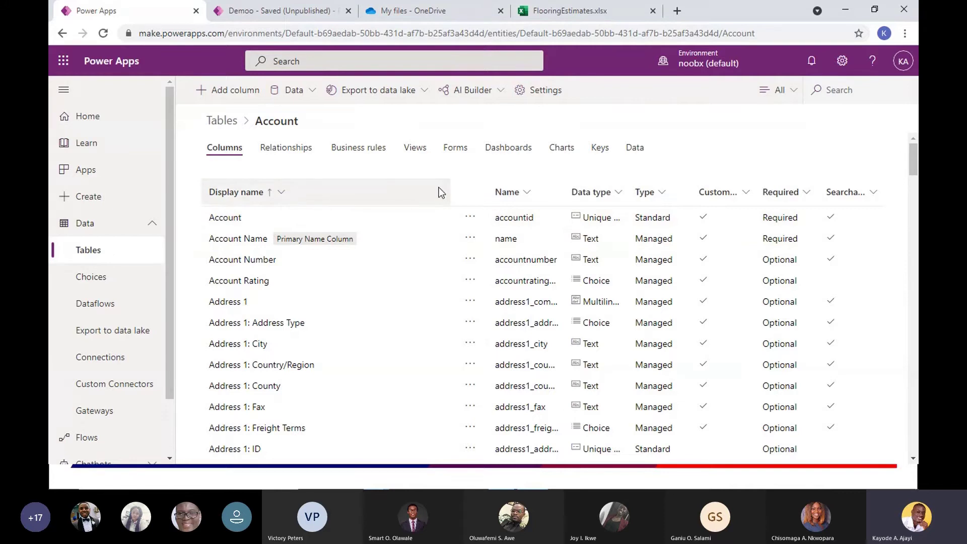
pyautogui.click(561, 149)
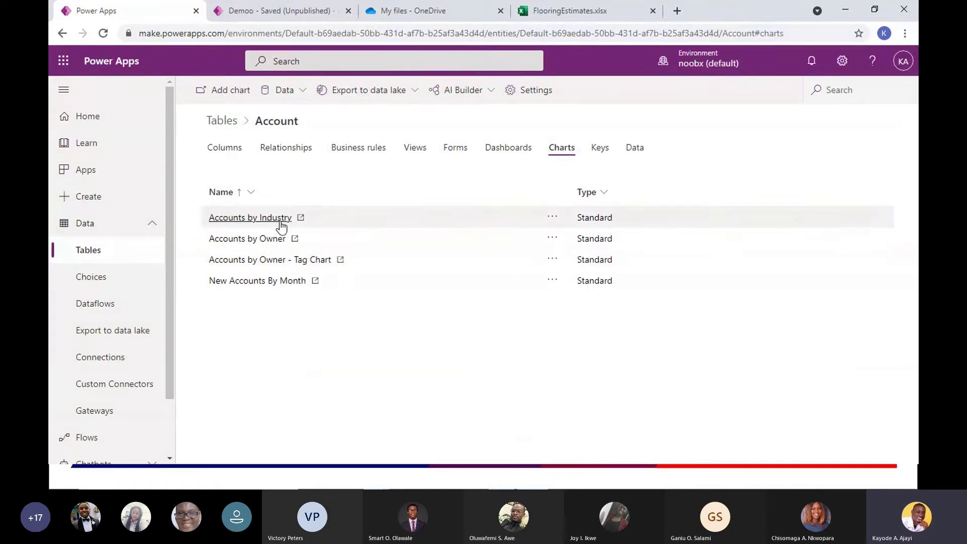
# Open the Accounts by Industry chart for editing and dismiss the editing notice on the Account table page.
pyautogui.rightClick(229, 218)
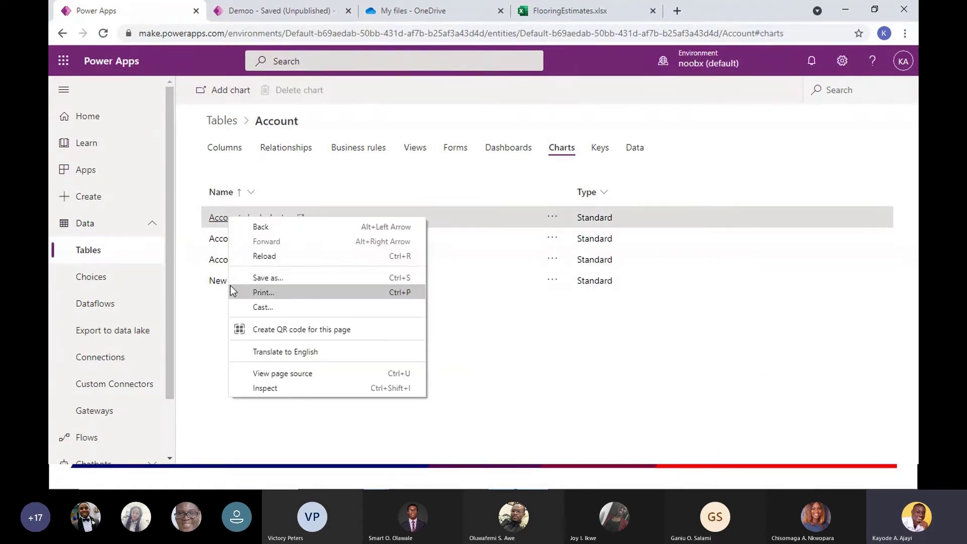
pyautogui.click(195, 342)
pyautogui.click(244, 218)
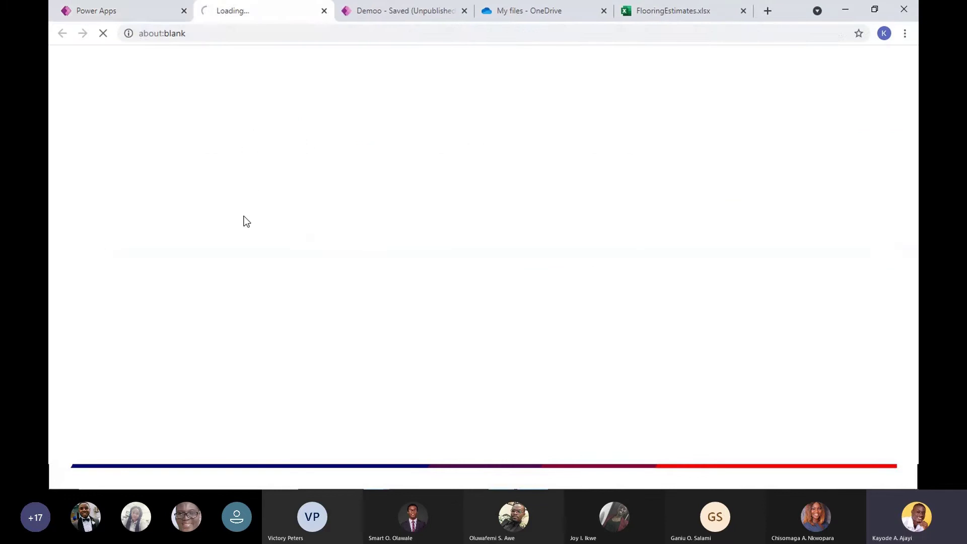
pyautogui.click(153, 5)
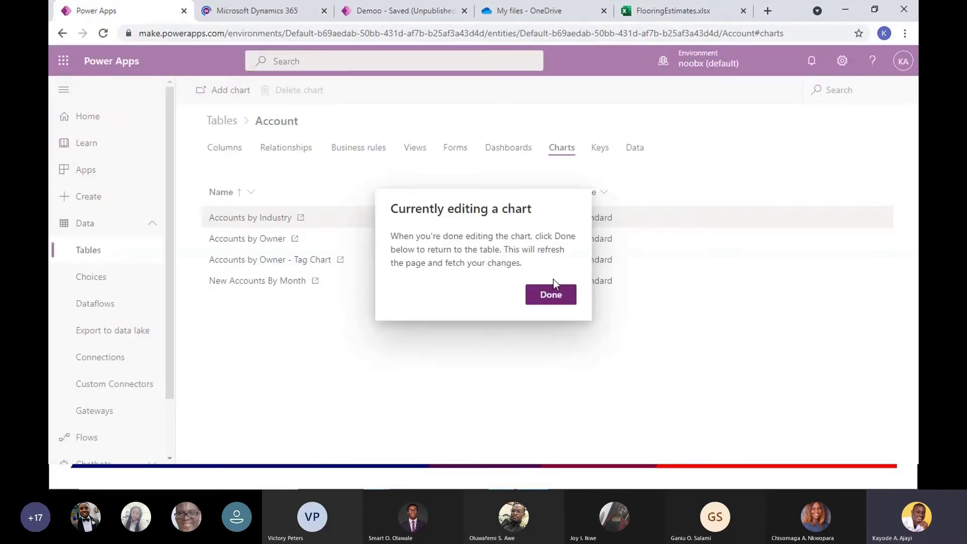
pyautogui.click(552, 294)
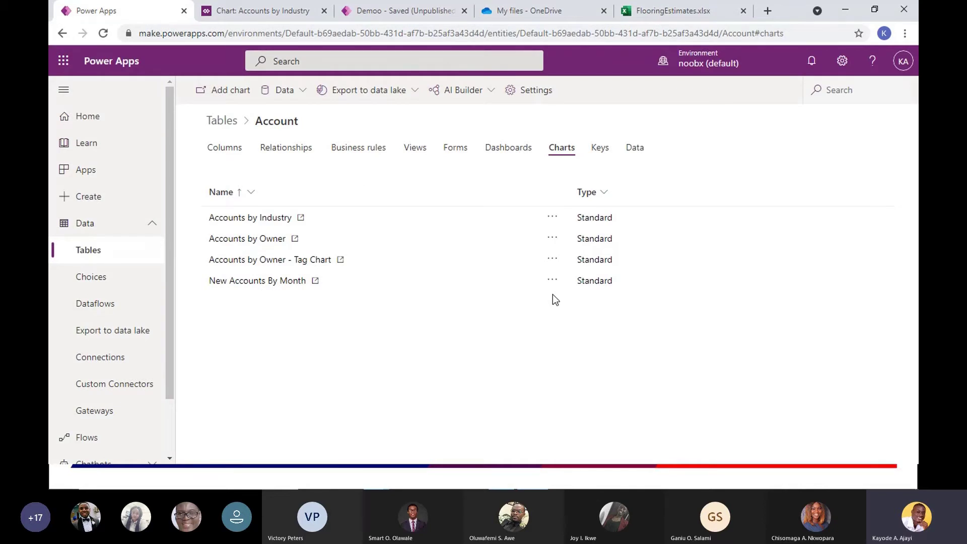
pyautogui.click(267, 8)
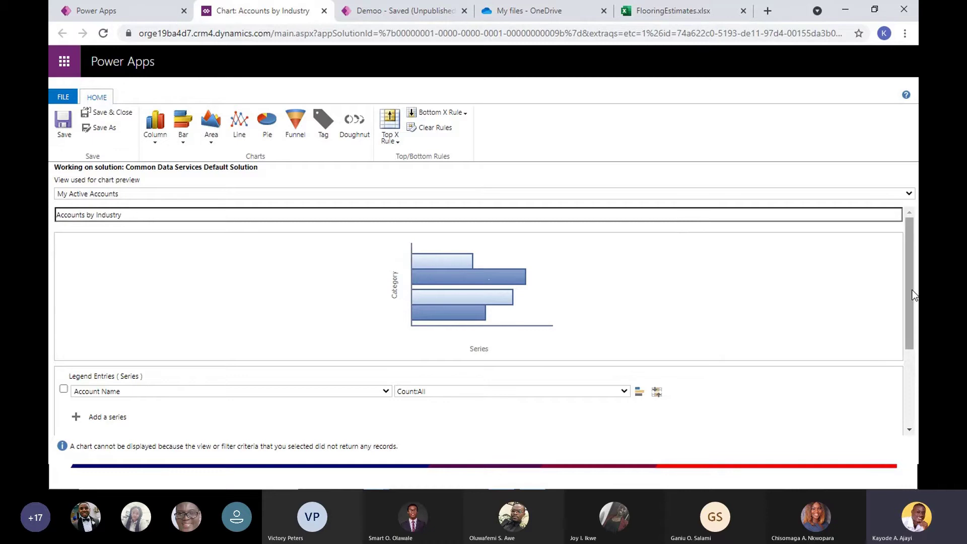
# Examine the Accounts by Industry chart's name, preview, available legend series fields, horizontal axis category and description.
pyautogui.moveTo(910, 236)
pyautogui.mouseDown()
pyautogui.moveTo(909, 276)
pyautogui.moveTo(910, 236)
pyautogui.mouseUp()
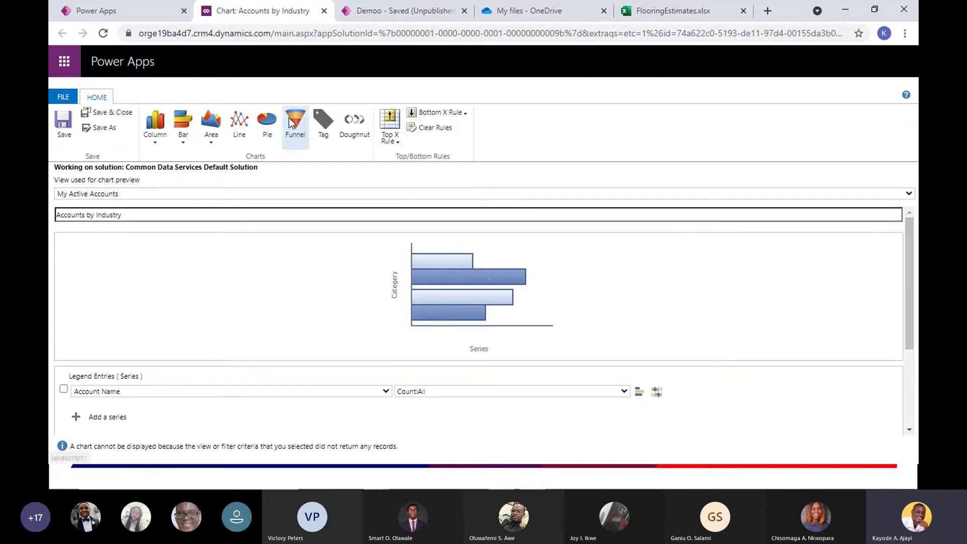
pyautogui.click(141, 18)
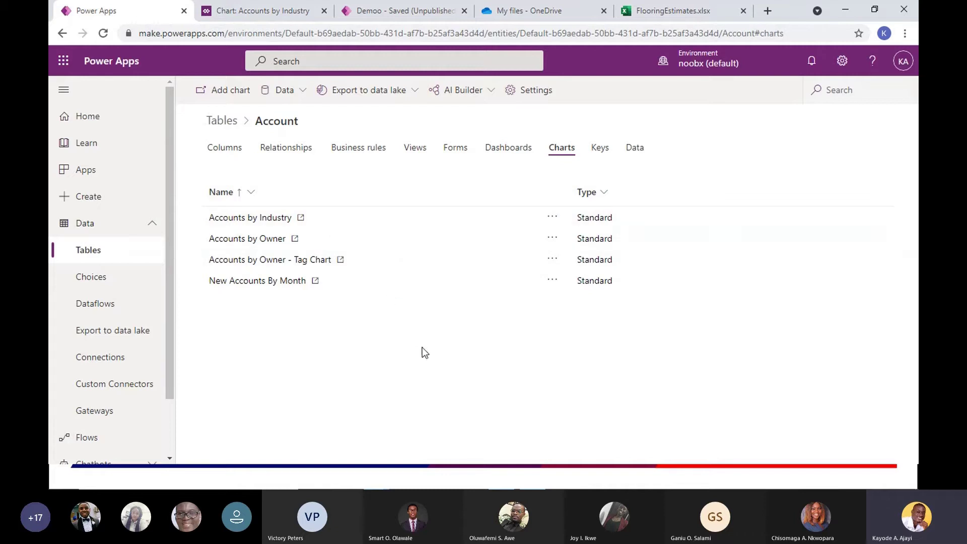
pyautogui.click(262, 11)
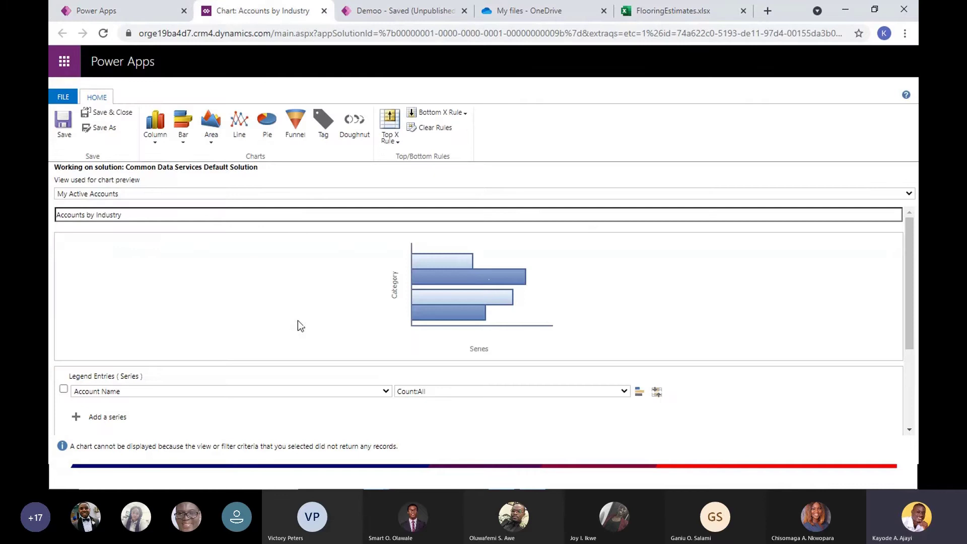
pyautogui.scroll(-3, 297, 324)
pyautogui.scroll(3, 298, 324)
pyautogui.moveTo(97, 214); pyautogui.dragTo(102, 215)
pyautogui.scroll(-3, 222, 301)
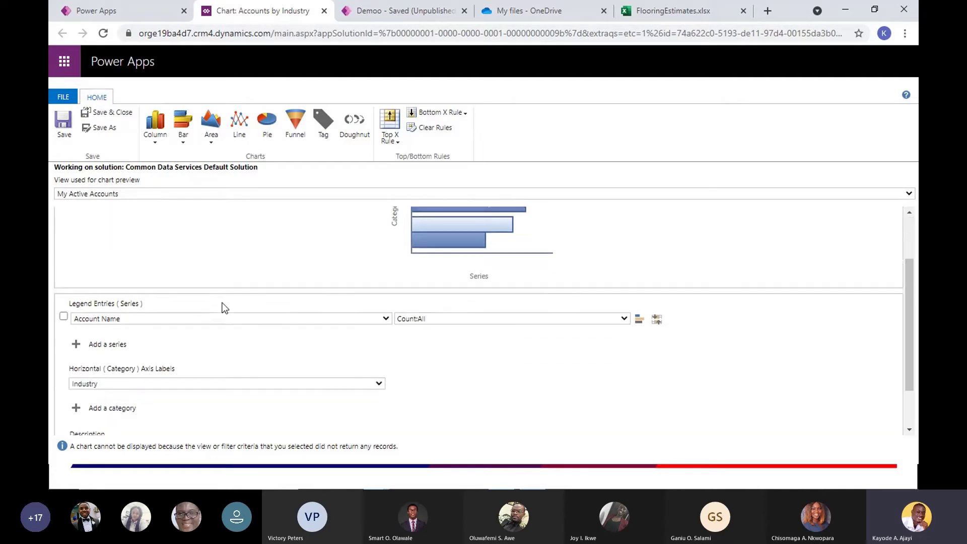
pyautogui.scroll(3, 278, 289)
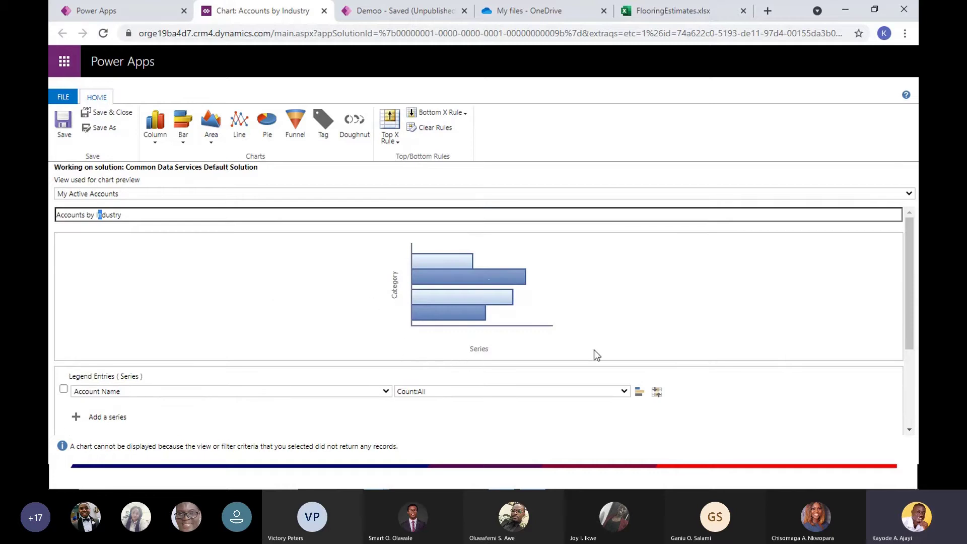
pyautogui.scroll(-1, 173, 313)
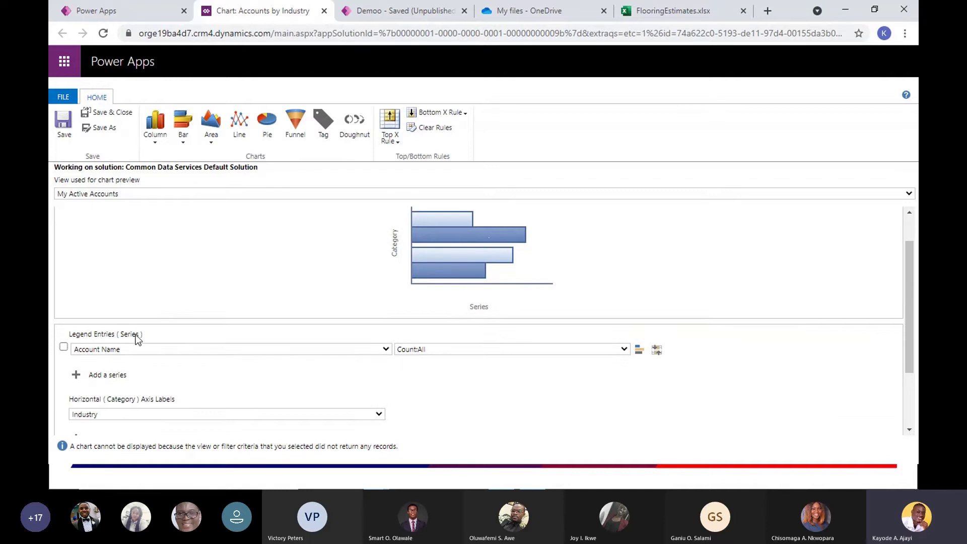
pyautogui.scroll(-1, 132, 337)
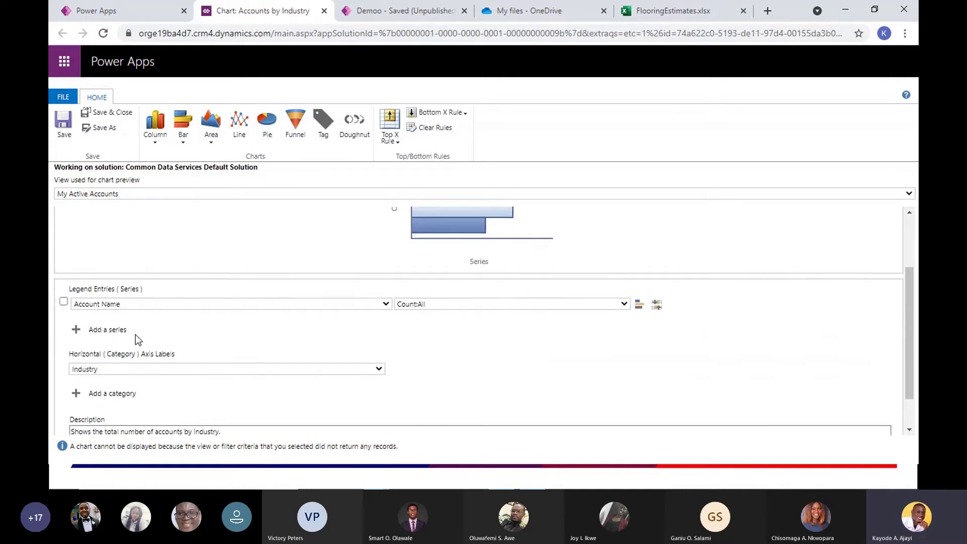
pyautogui.click(103, 306)
pyautogui.click(103, 306)
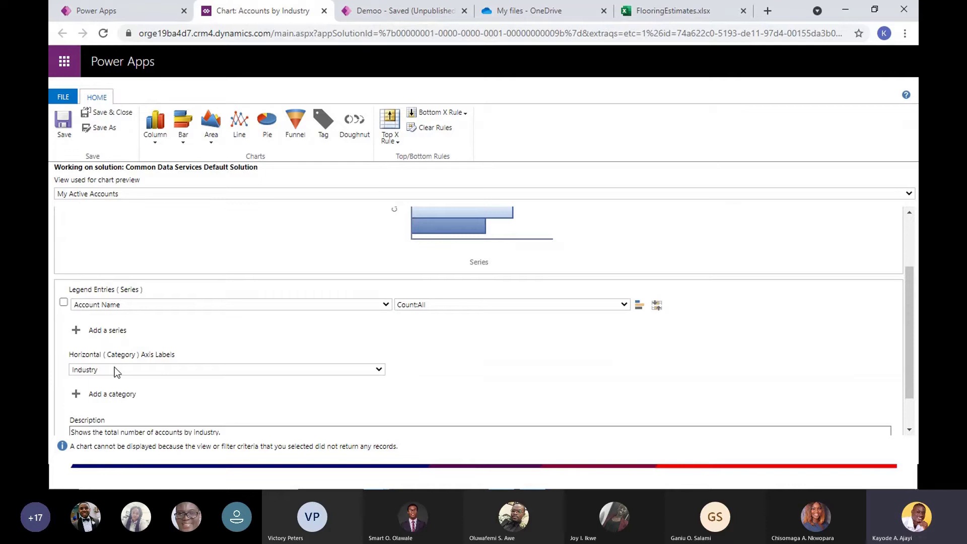
pyautogui.scroll(2, 297, 315)
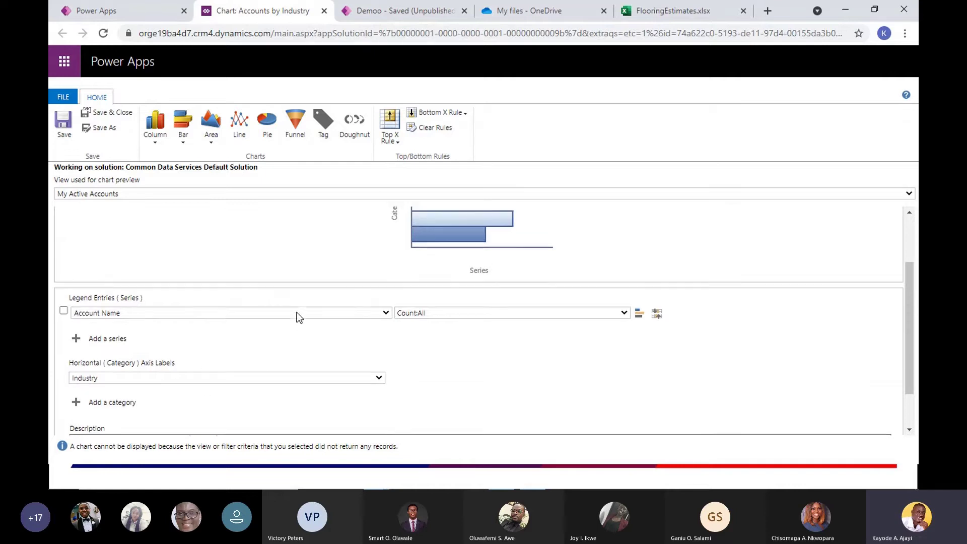
pyautogui.scroll(-2, 346, 343)
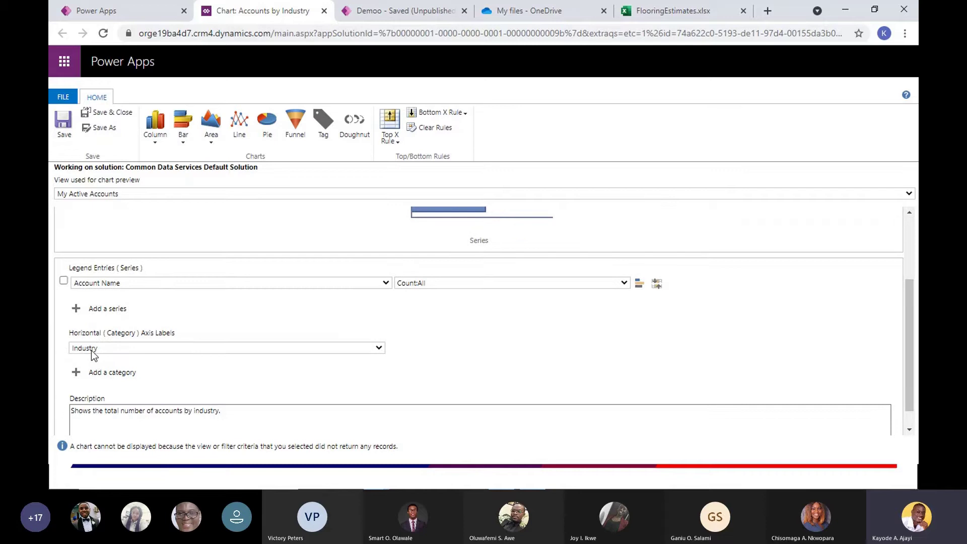
pyautogui.scroll(2, 152, 325)
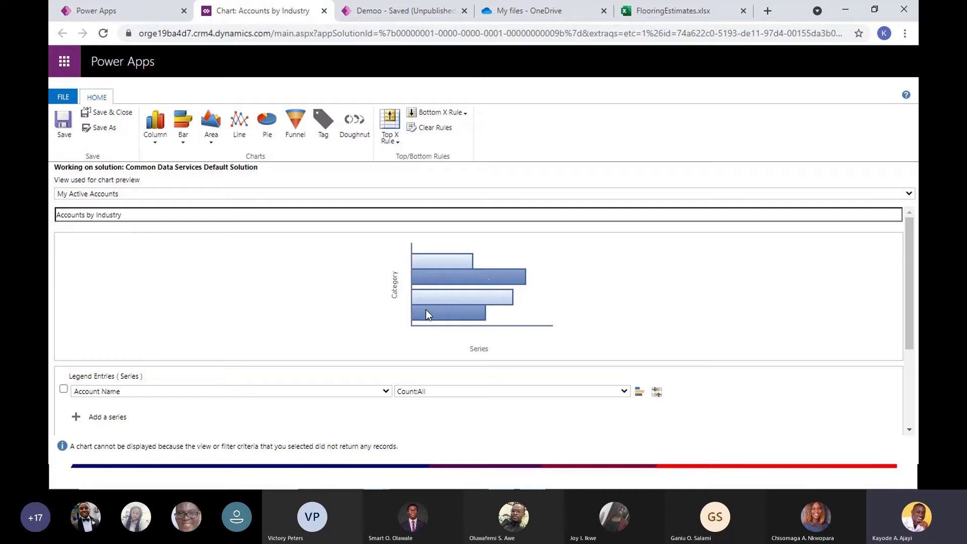
pyautogui.click(183, 396)
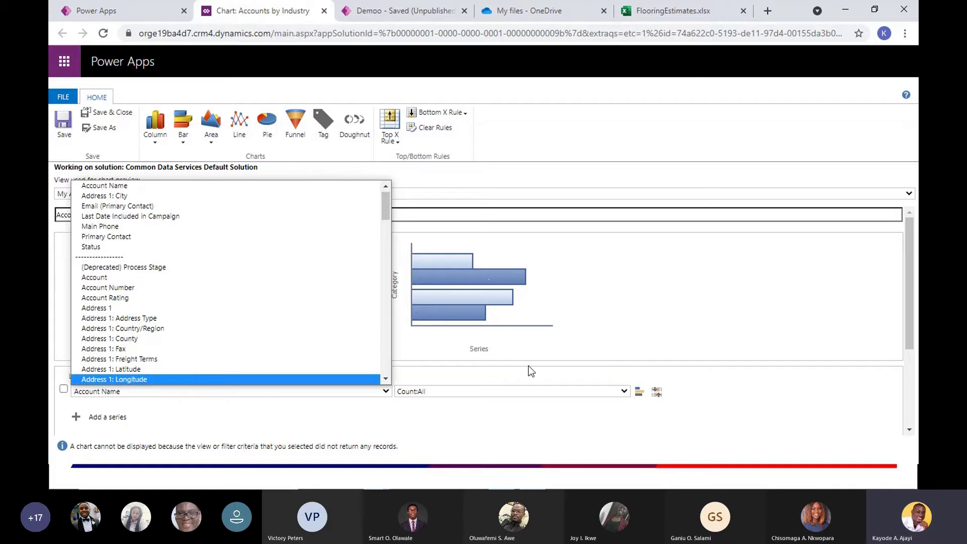
pyautogui.click(614, 335)
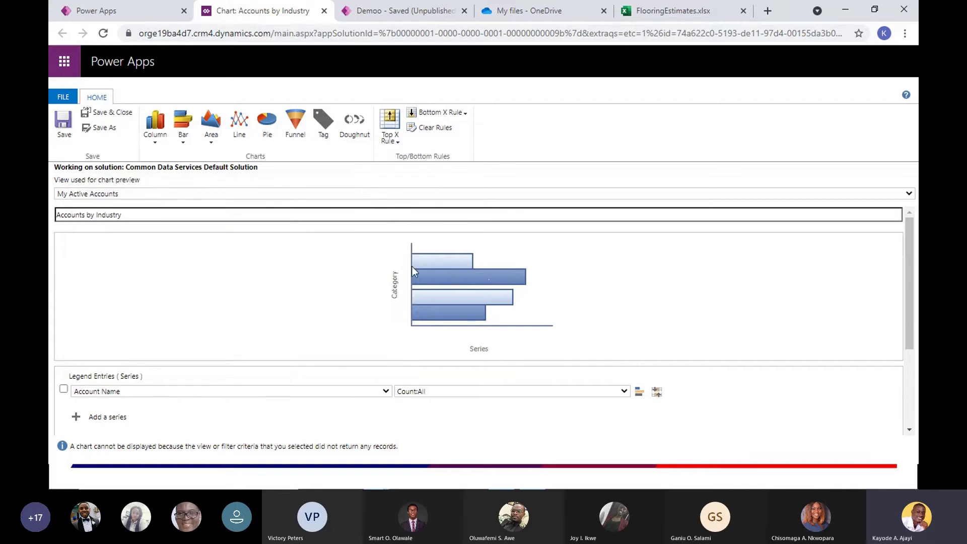
# Review the available variants of the Column, Bar and Area chart types without applying any.
pyautogui.click(157, 141)
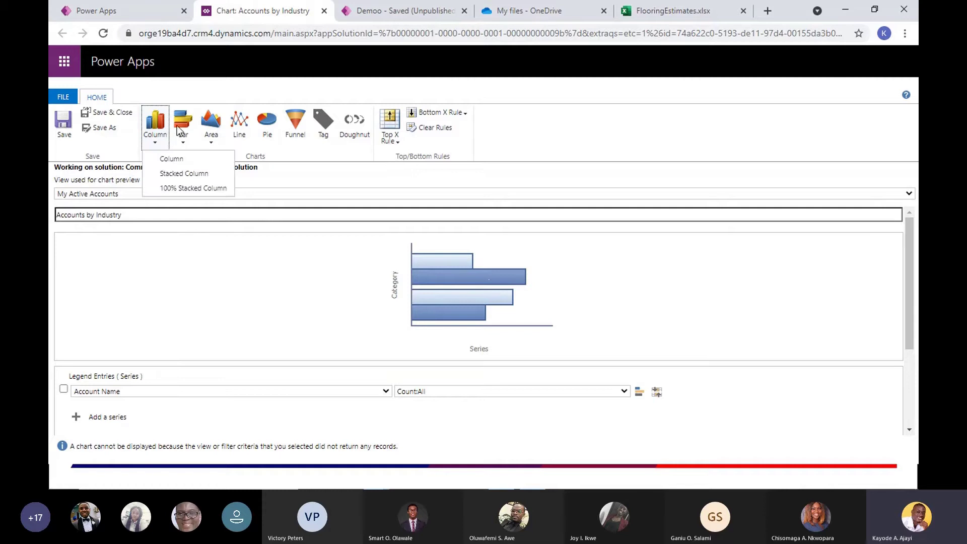
pyautogui.click(157, 144)
pyautogui.click(158, 145)
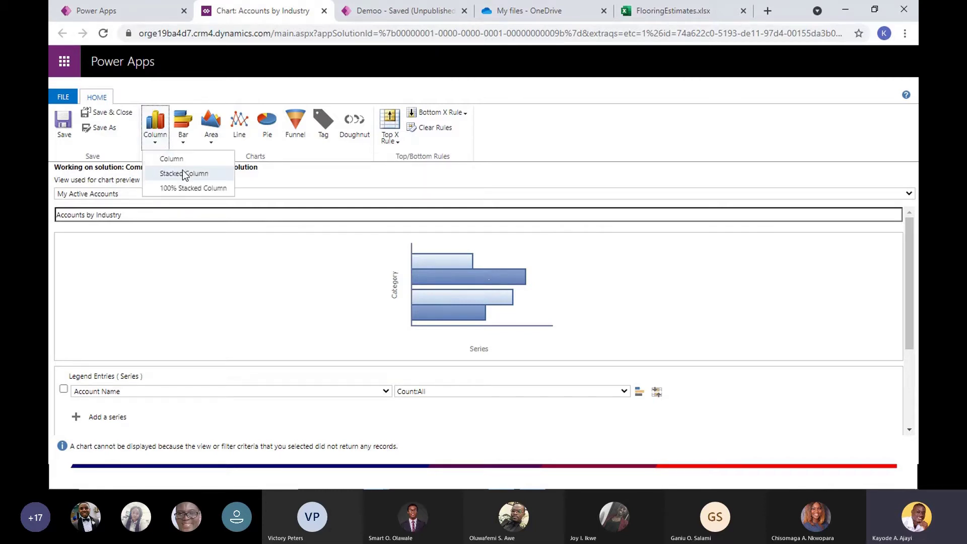
pyautogui.click(182, 141)
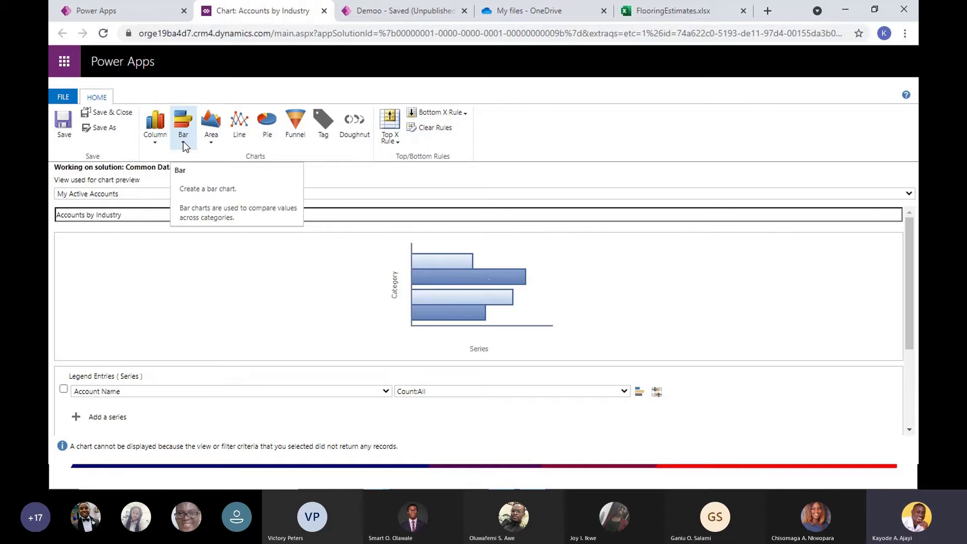
pyautogui.click(184, 144)
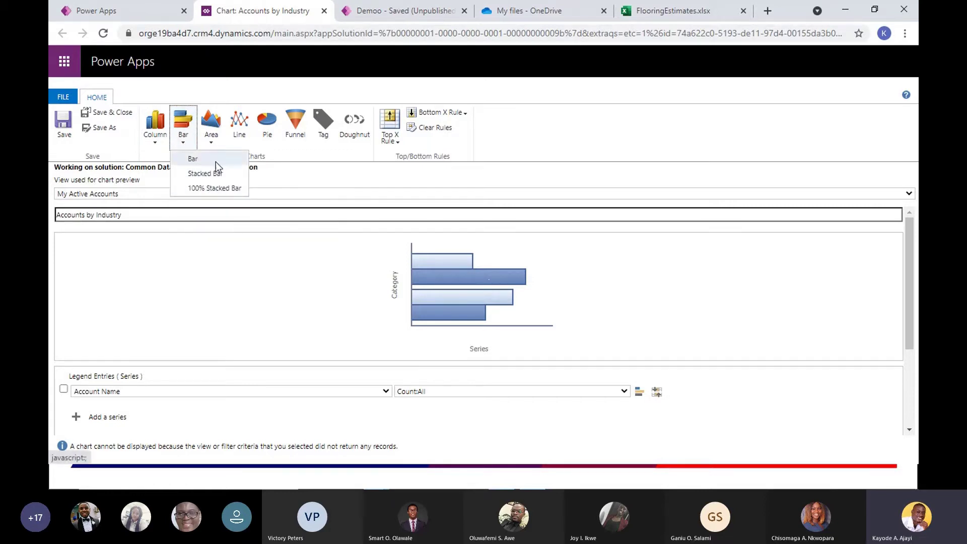
pyautogui.click(214, 139)
pyautogui.click(215, 139)
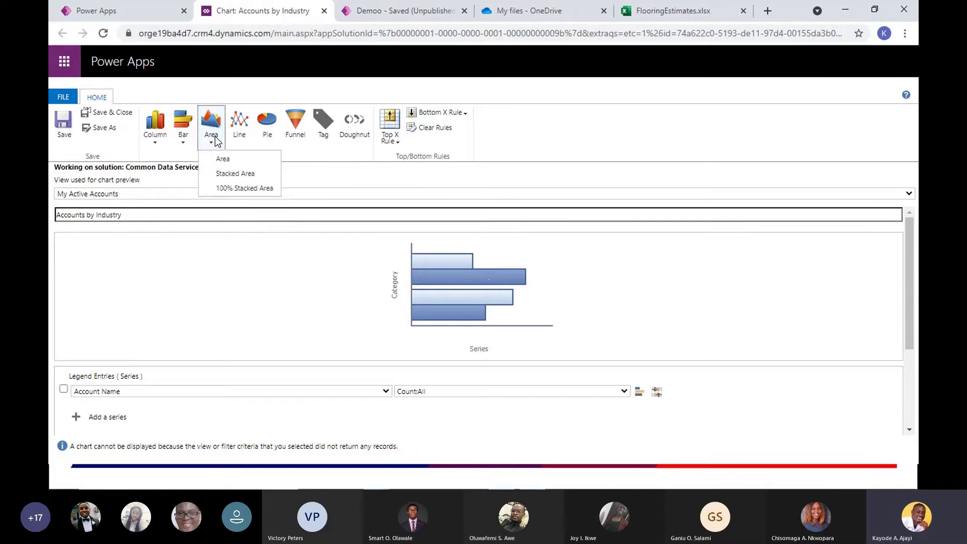
pyautogui.click(215, 137)
# Try the Line and Pie types on the Accounts by Industry chart, ending with the Funnel type.
pyautogui.click(234, 130)
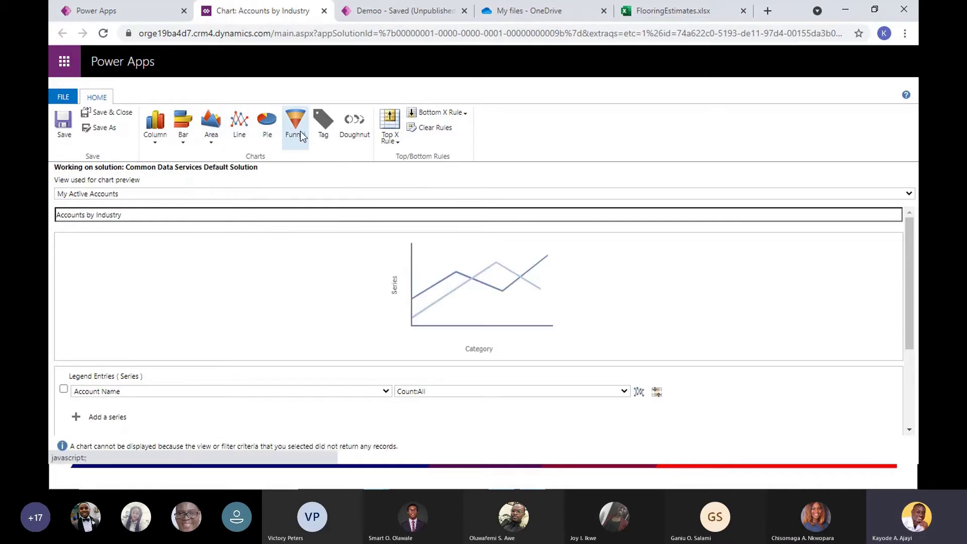
pyautogui.click(269, 124)
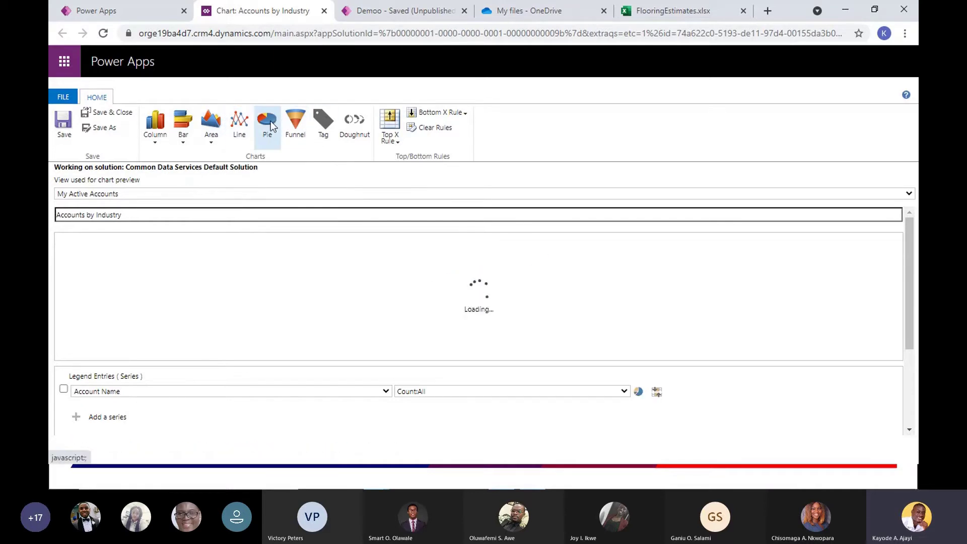
pyautogui.click(297, 114)
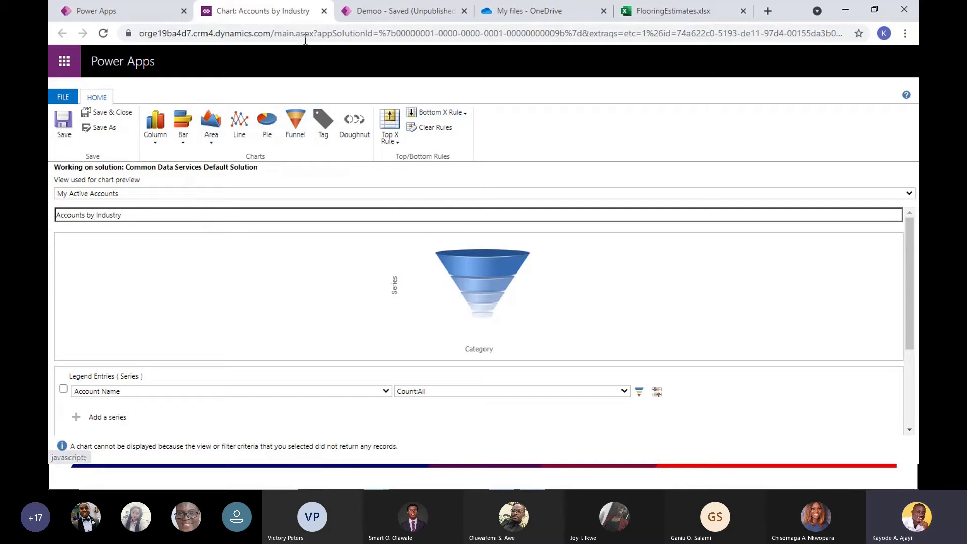
# View the Account table's data and its charts list, checking back on the open Accounts by Industry chart.
pyautogui.click(126, 14)
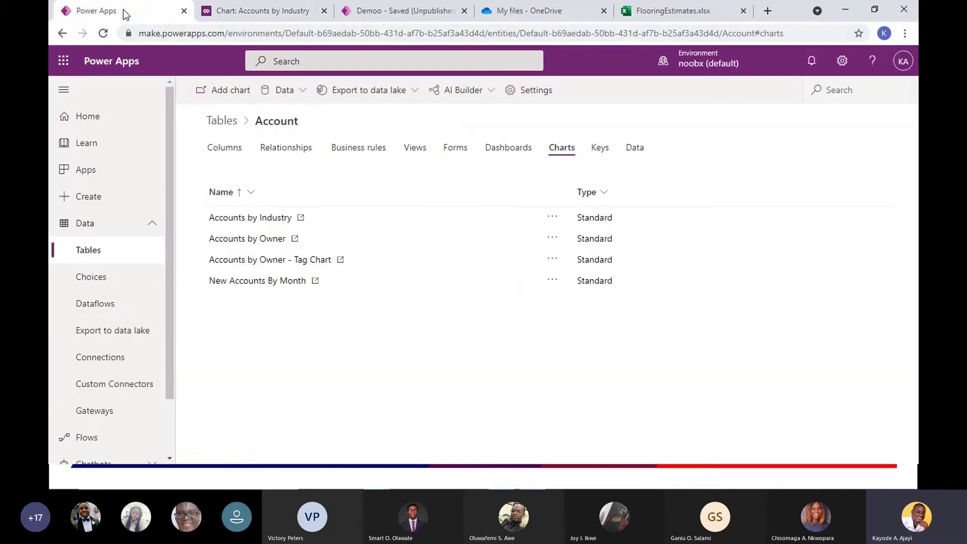
pyautogui.click(632, 148)
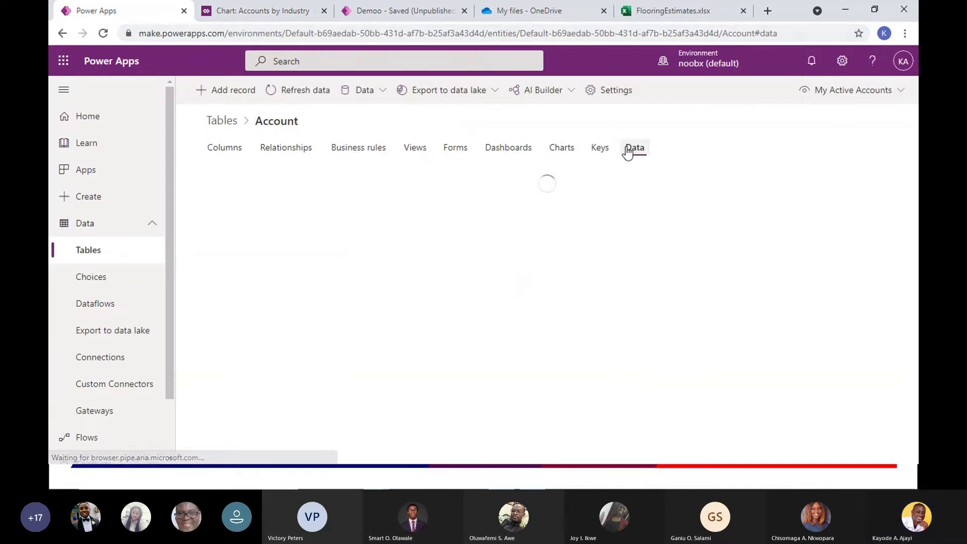
pyautogui.click(566, 151)
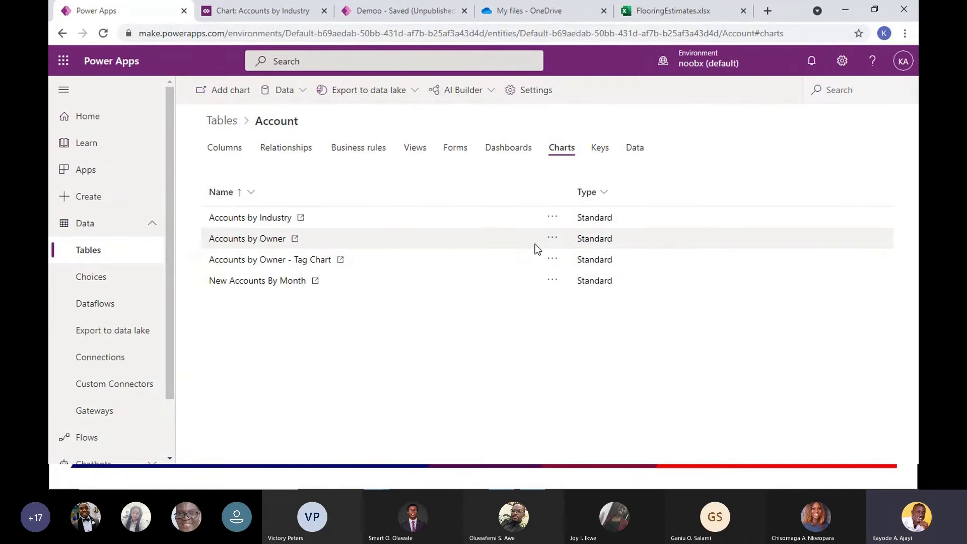
pyautogui.click(229, 8)
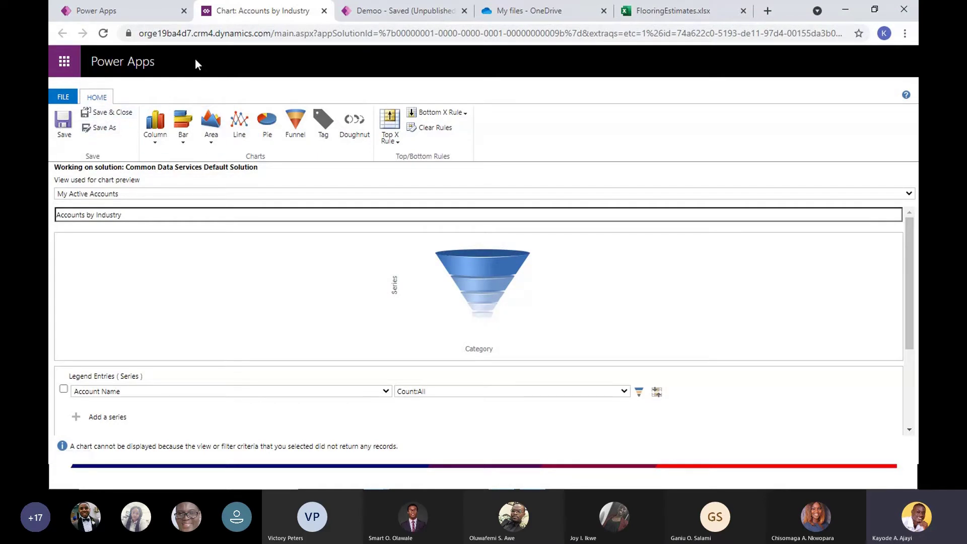
pyautogui.click(103, 11)
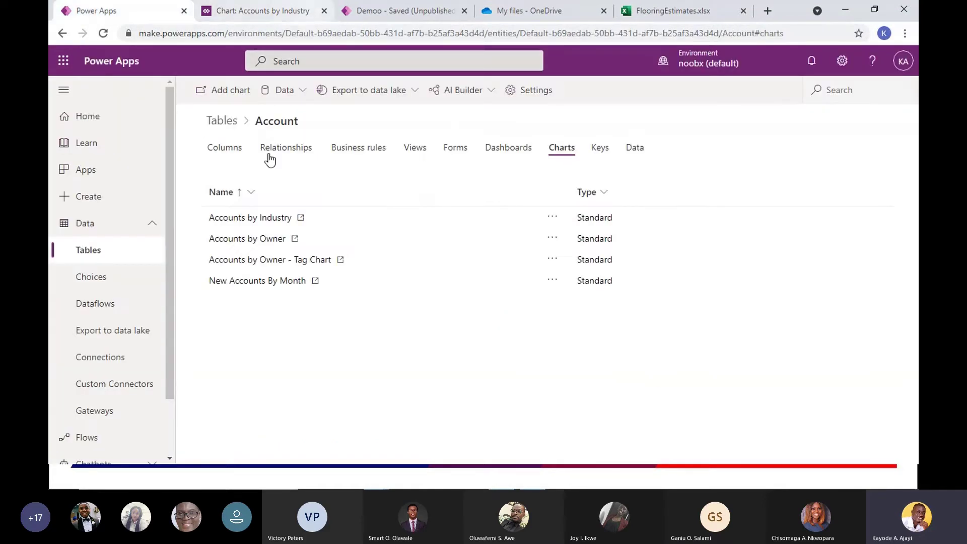
# Open the Solution Health Hub model-driven app for editing from the apps list.
pyautogui.moveTo(166, 240); pyautogui.dragTo(175, 204)
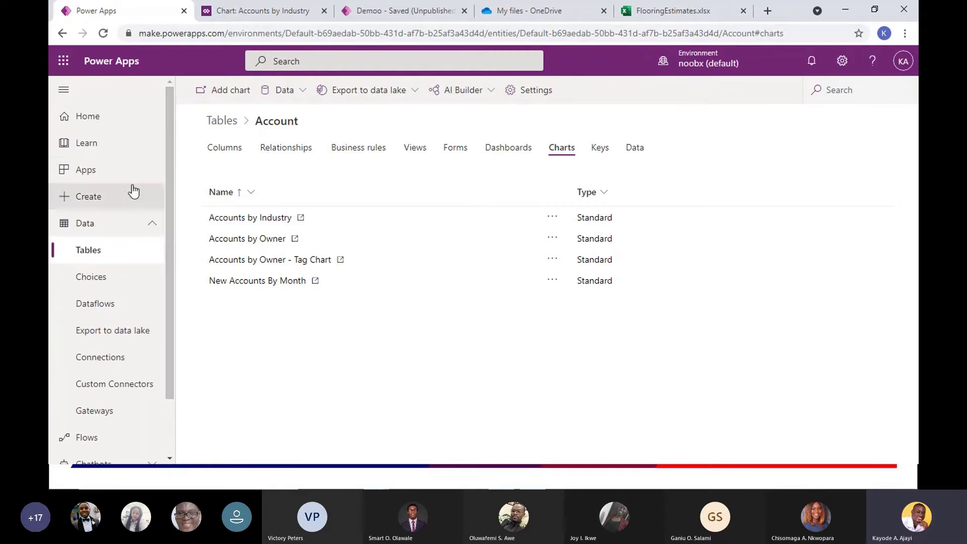
pyautogui.click(85, 167)
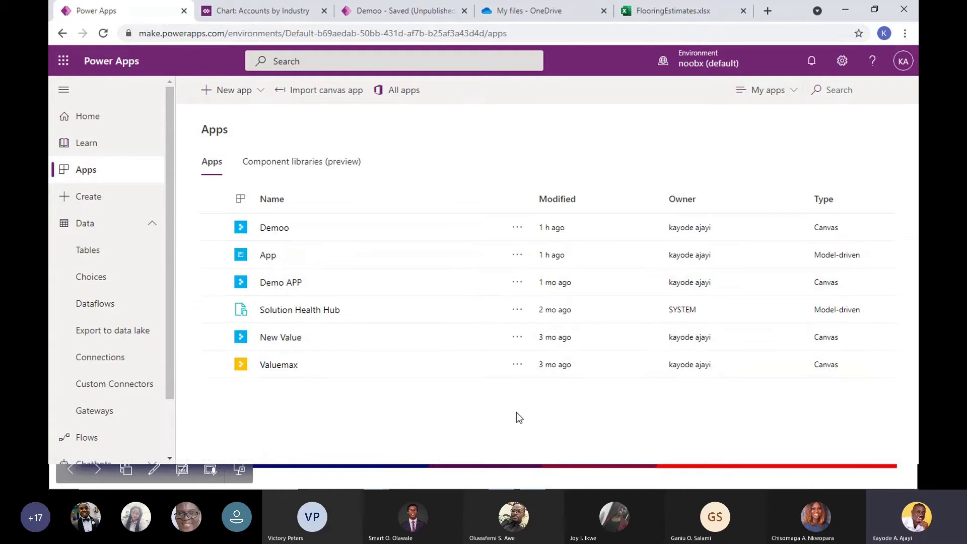
pyautogui.click(522, 313)
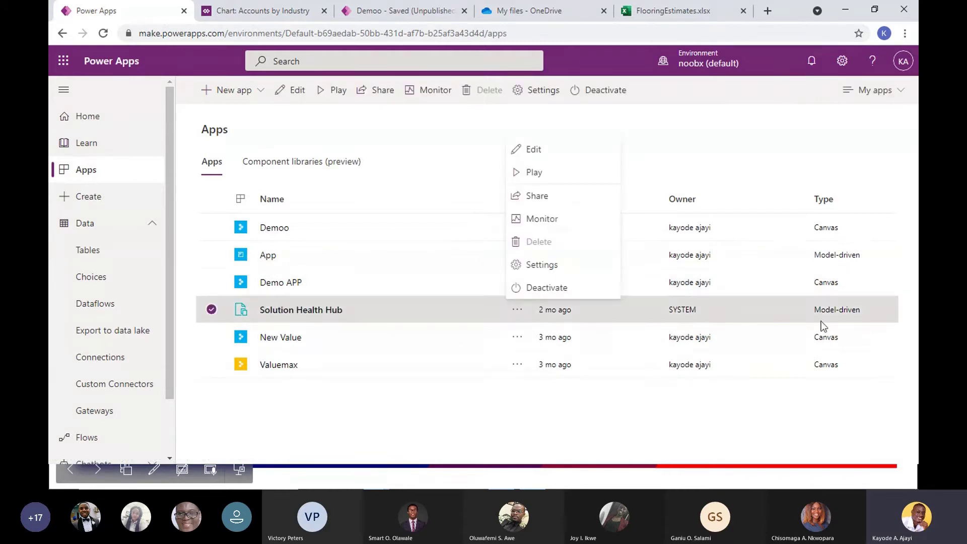
pyautogui.click(532, 151)
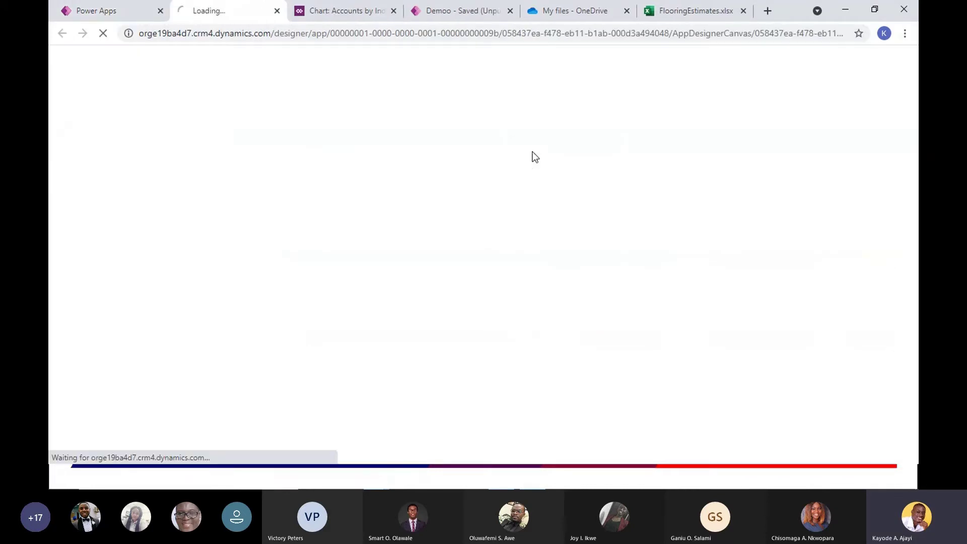
pyautogui.click(347, 11)
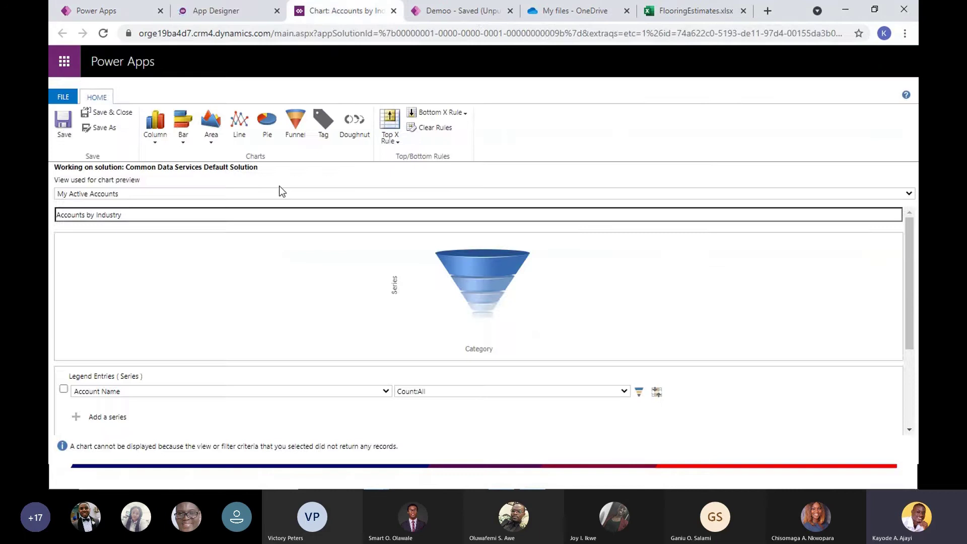
pyautogui.click(222, 2)
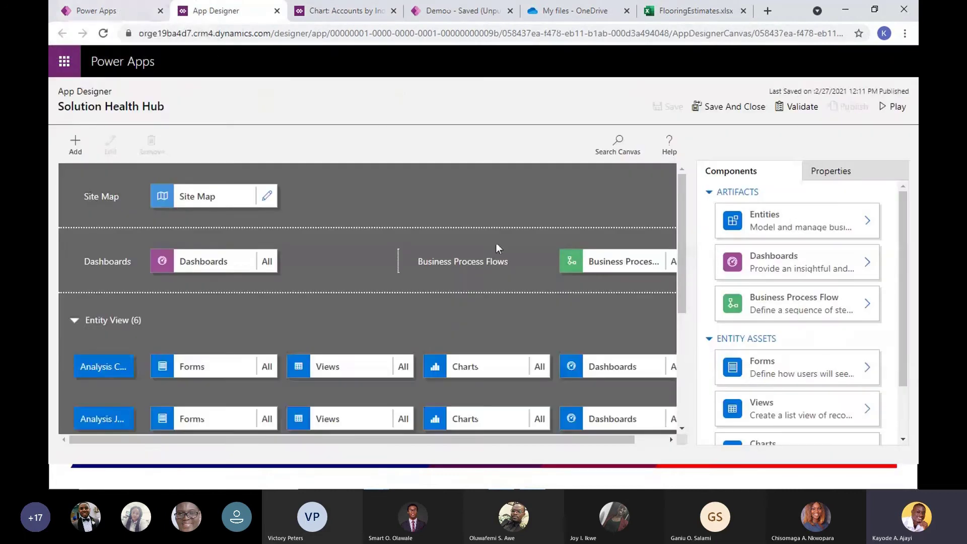
# Check which charts are available for the Analysis Component and Analysis Job entities in the Entity View.
pyautogui.scroll(-2, 401, 286)
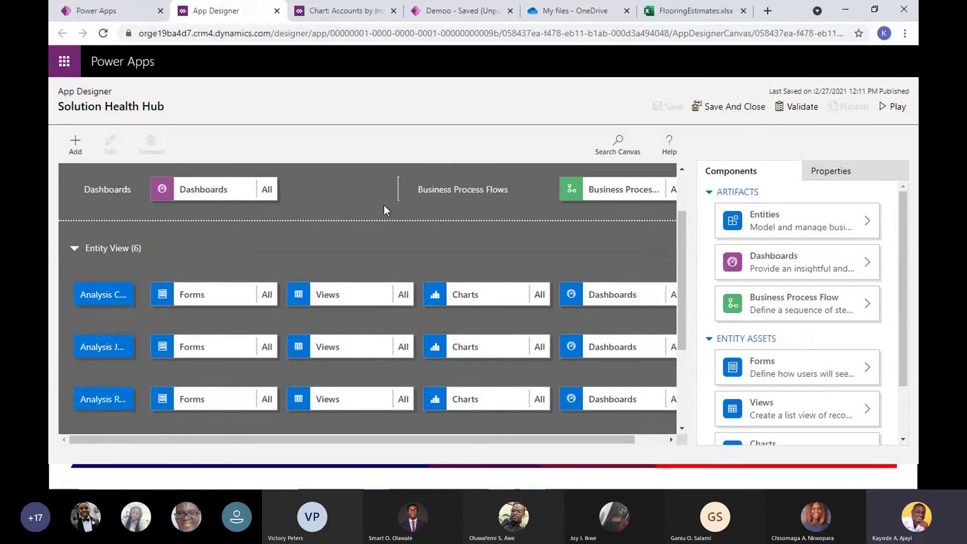
pyautogui.click(103, 297)
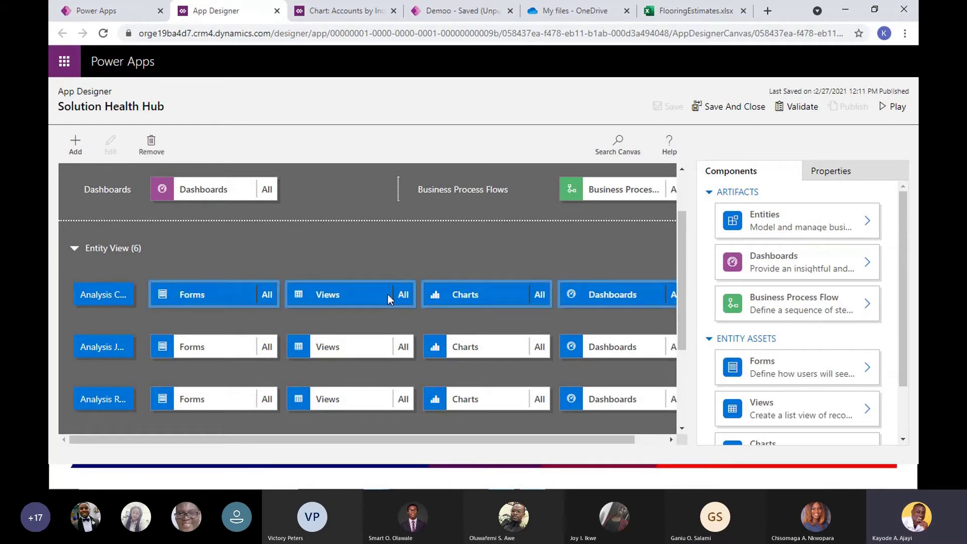
pyautogui.click(507, 288)
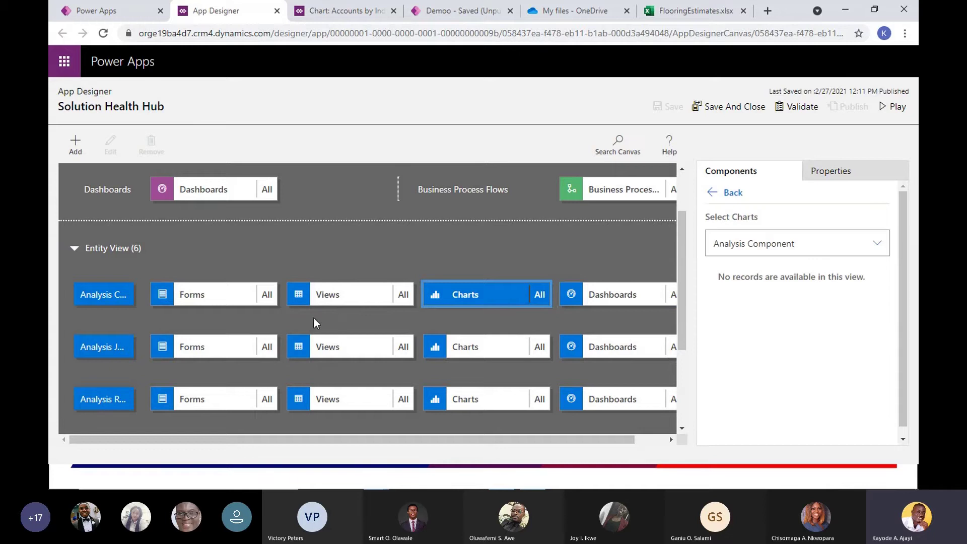
pyautogui.scroll(-3, 314, 322)
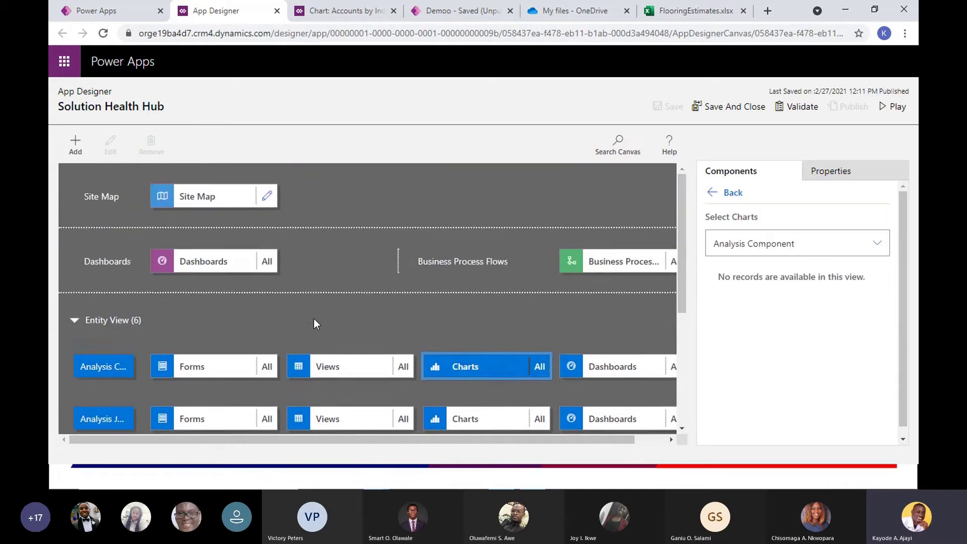
pyautogui.scroll(2, 313, 318)
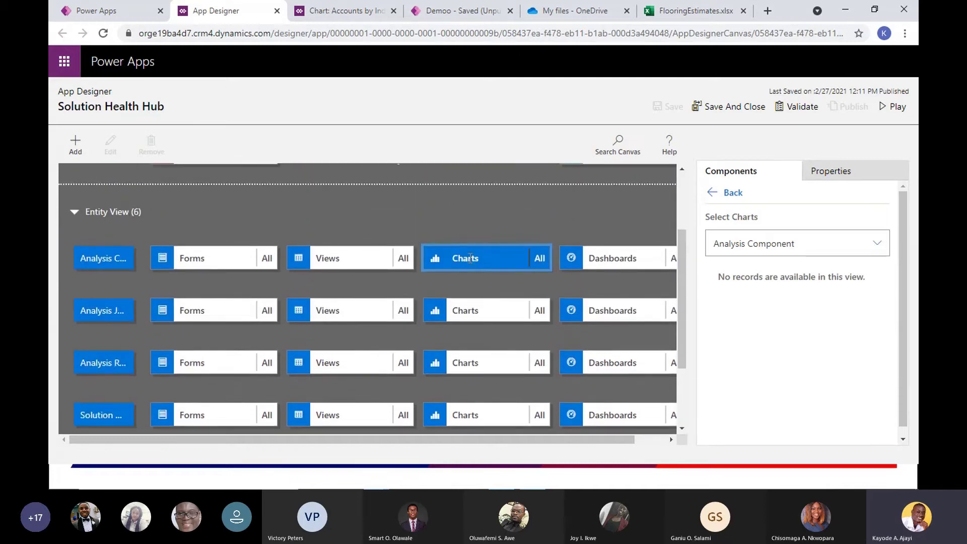
pyautogui.click(459, 308)
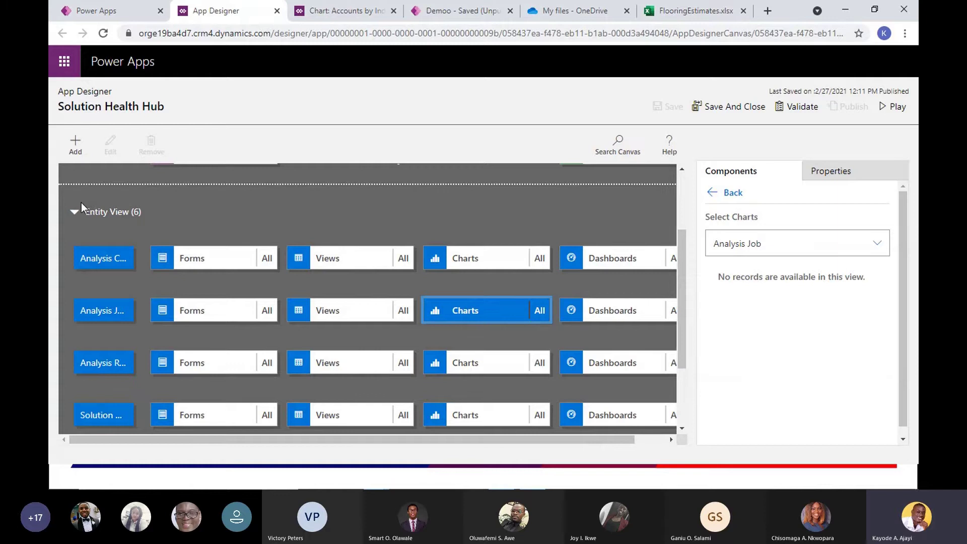
# Add the Account entity to the Solution Health Hub app.
pyautogui.scroll(3, 81, 202)
pyautogui.click(81, 148)
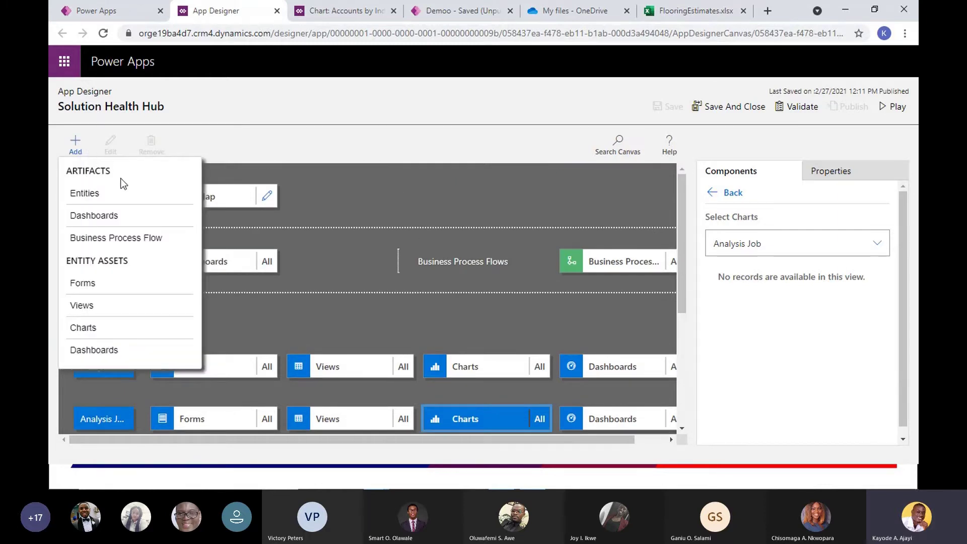
pyautogui.click(101, 199)
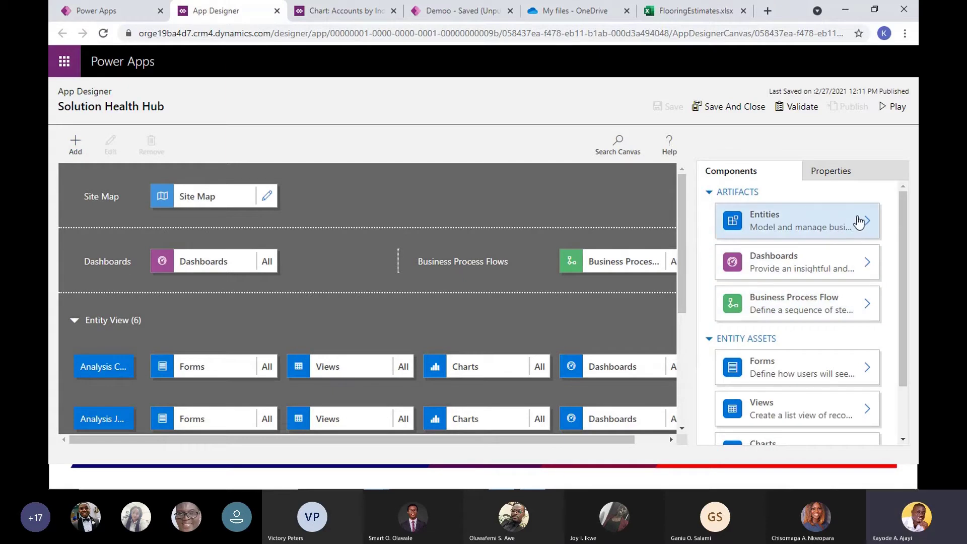
pyautogui.click(783, 222)
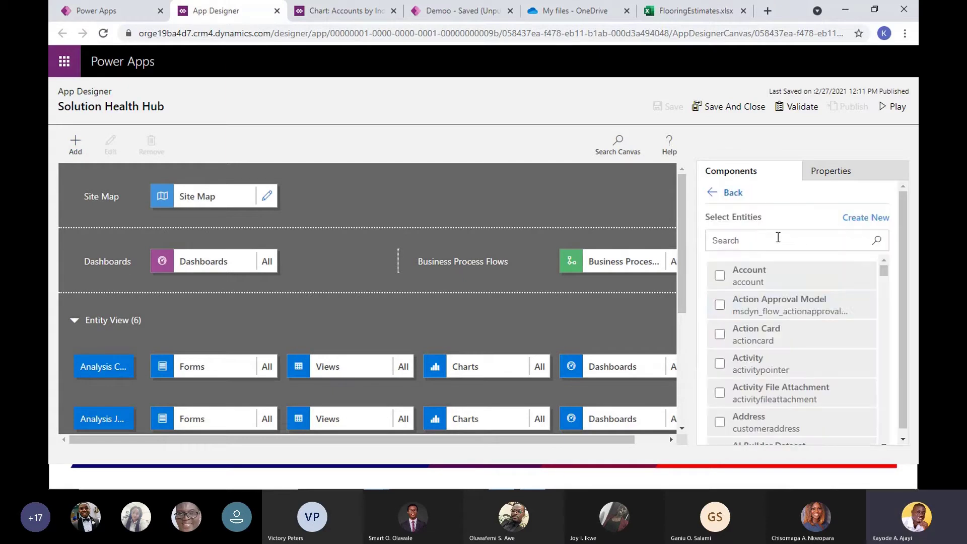
pyautogui.click(744, 279)
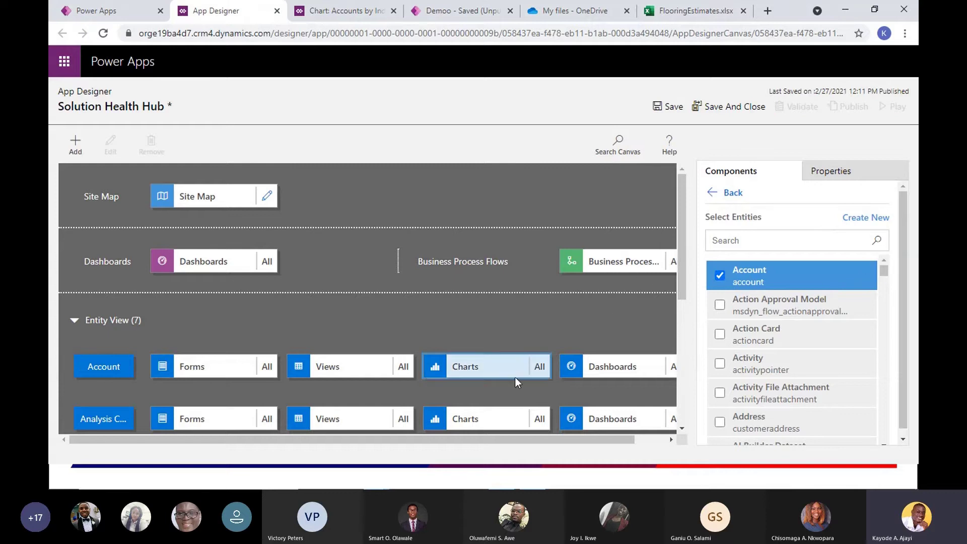
# Limit the Account entity's charts to Accounts by Industry only and save the app.
pyautogui.click(478, 363)
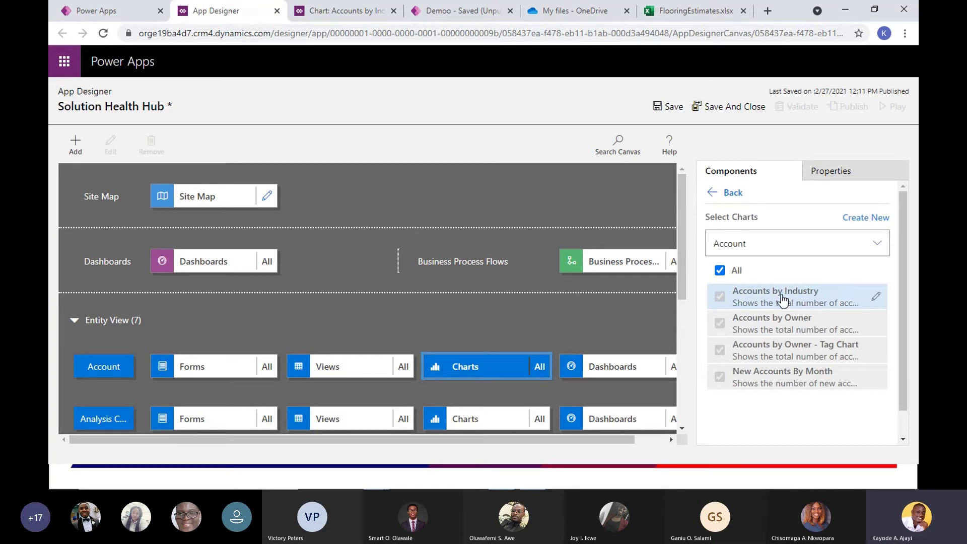
pyautogui.click(720, 270)
pyautogui.click(735, 296)
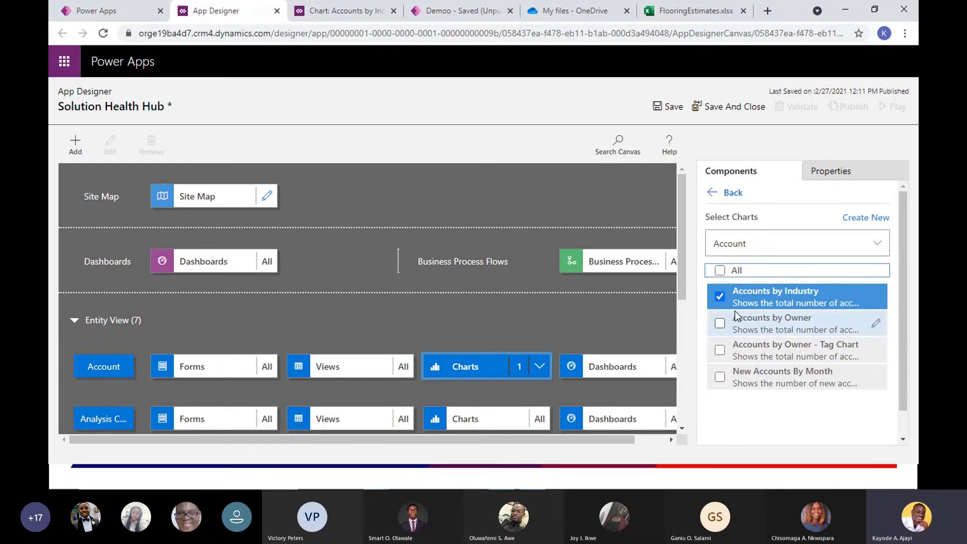
pyautogui.click(667, 108)
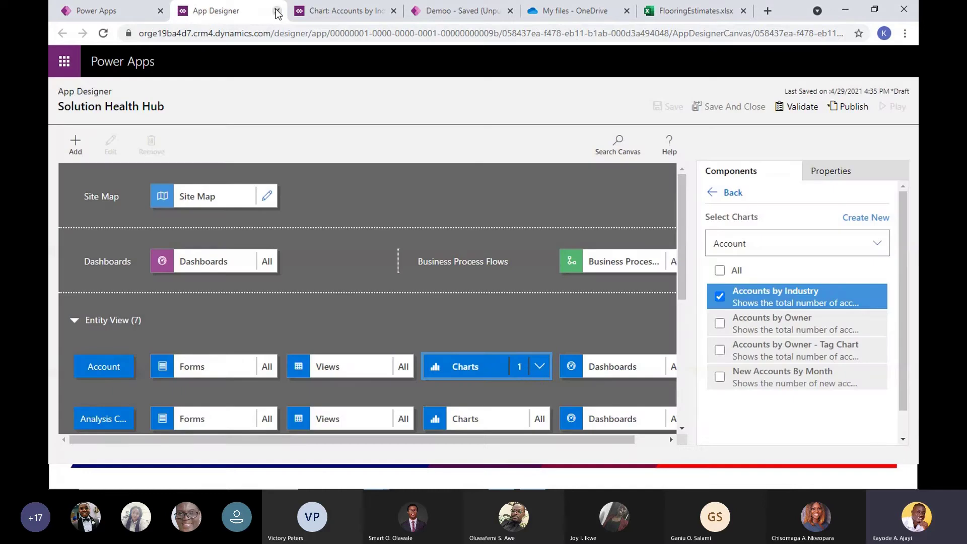
# Close the App Designer and finish the model-driven app editing session, returning to the apps list.
pyautogui.click(305, 11)
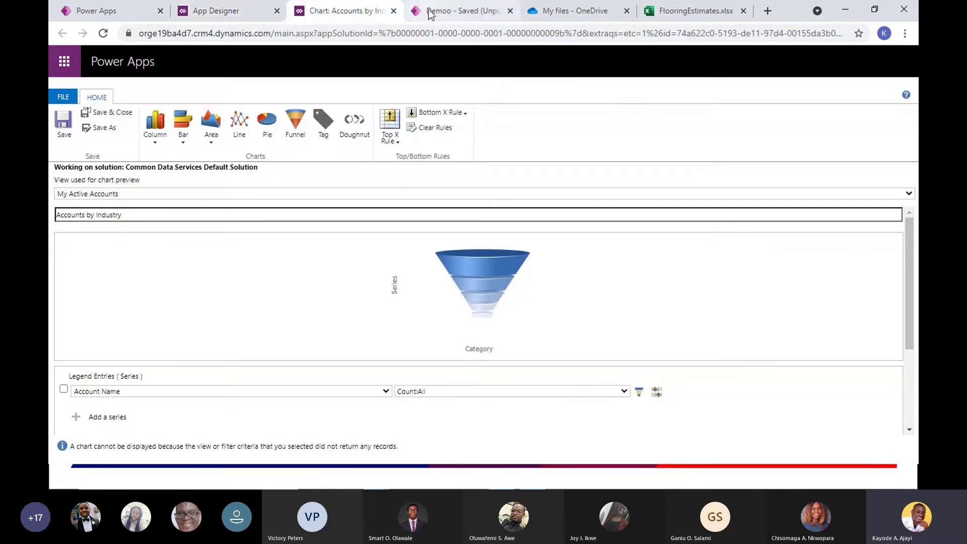
pyautogui.click(277, 11)
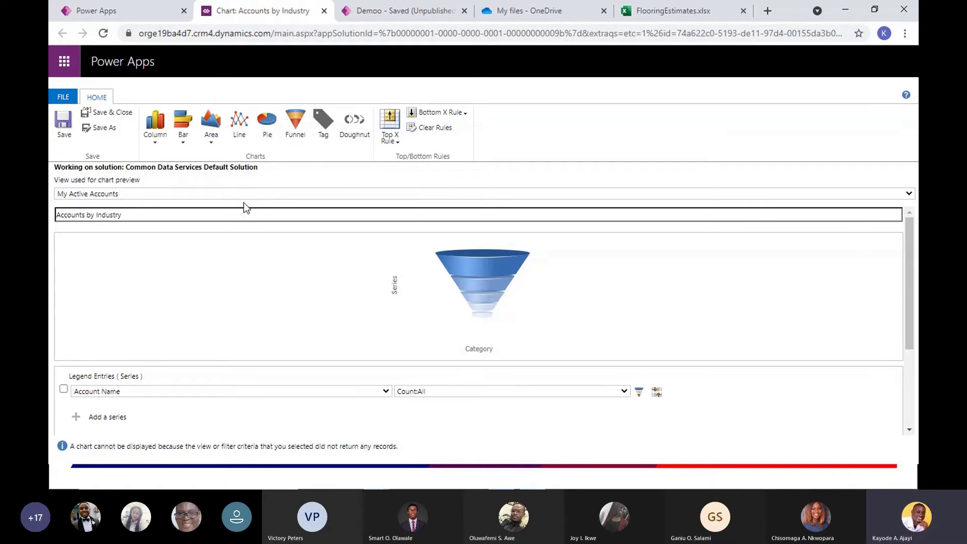
pyautogui.click(91, 6)
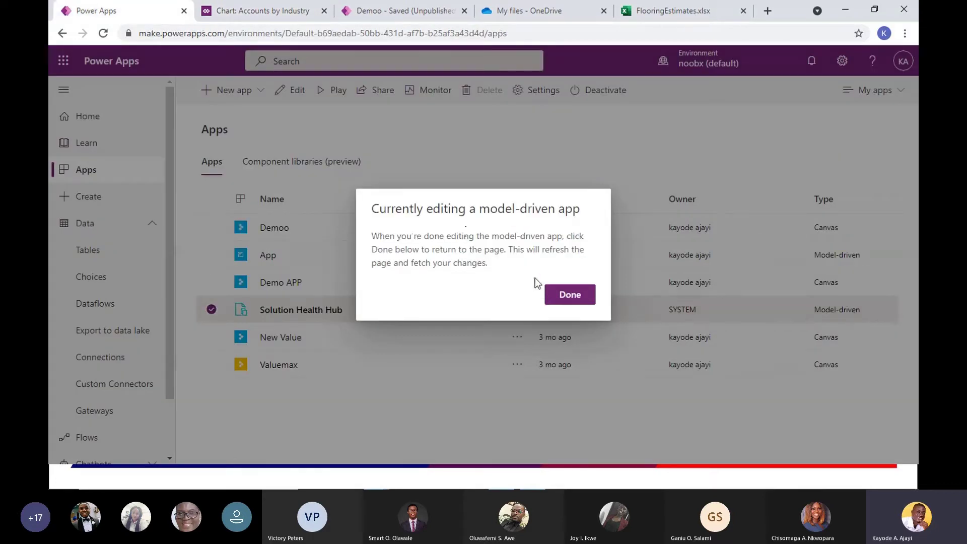
pyautogui.click(572, 296)
pyautogui.click(272, 14)
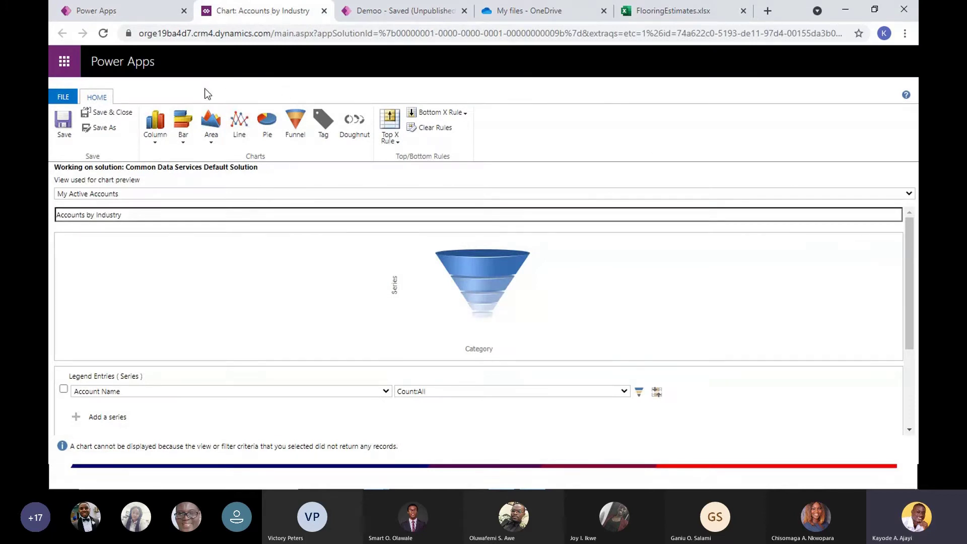
pyautogui.click(126, 10)
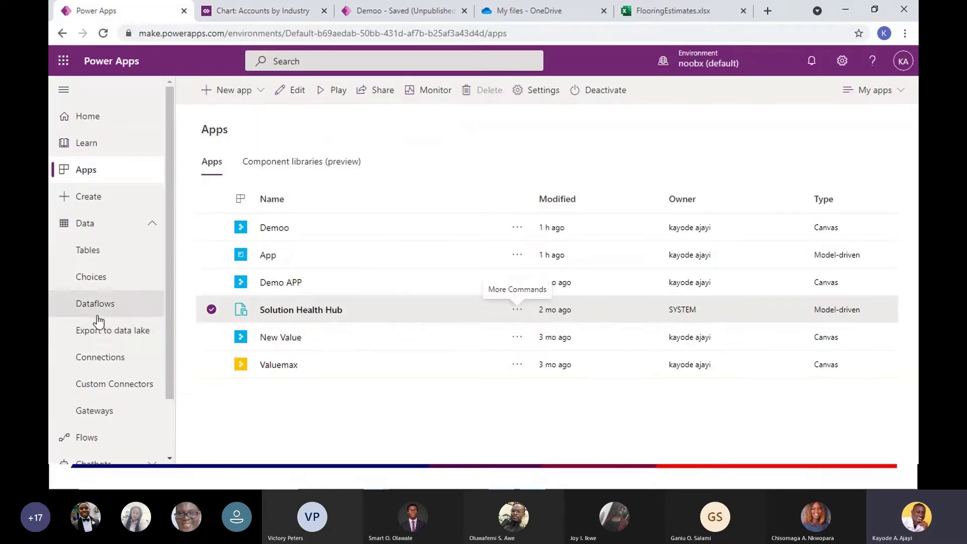
# Open the Account table's charts list and start adding a new chart.
pyautogui.click(96, 250)
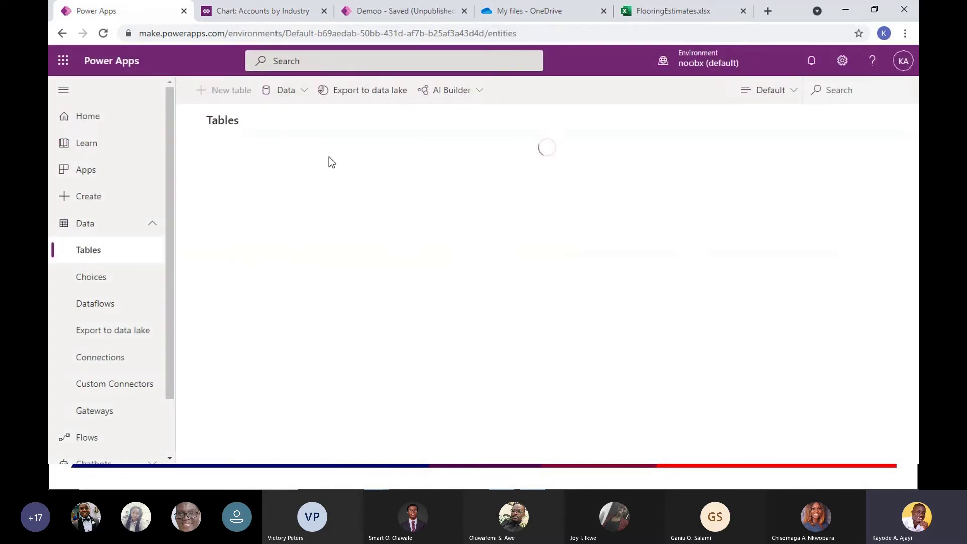
pyautogui.click(229, 189)
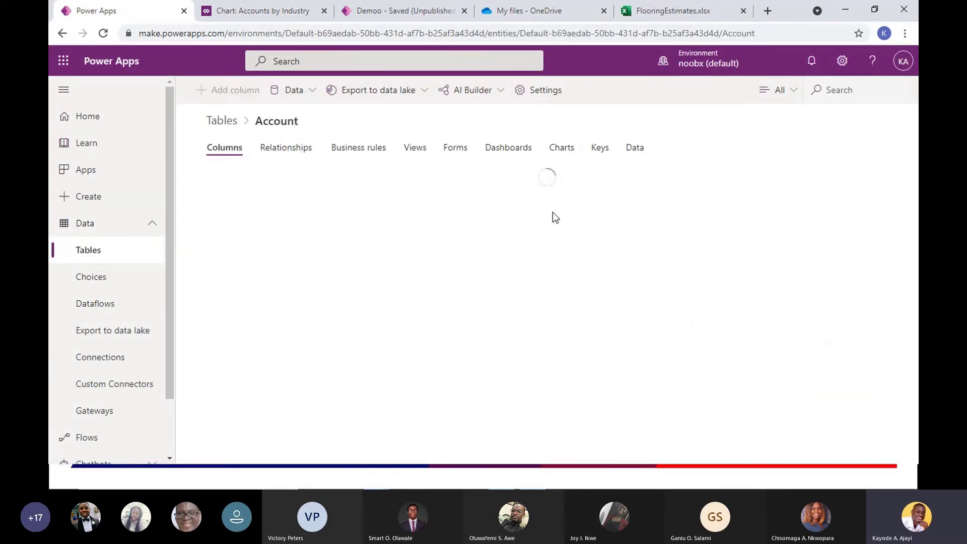
pyautogui.click(562, 149)
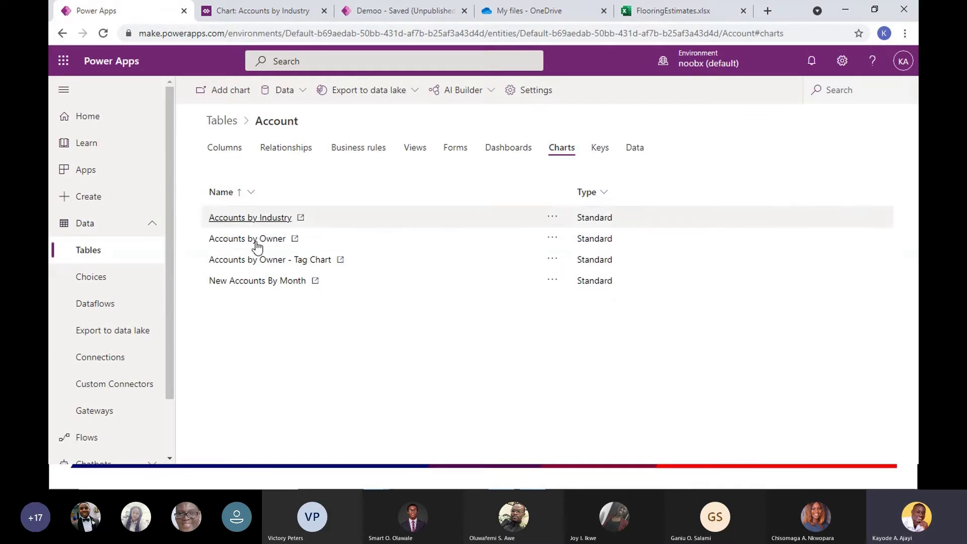
pyautogui.click(234, 94)
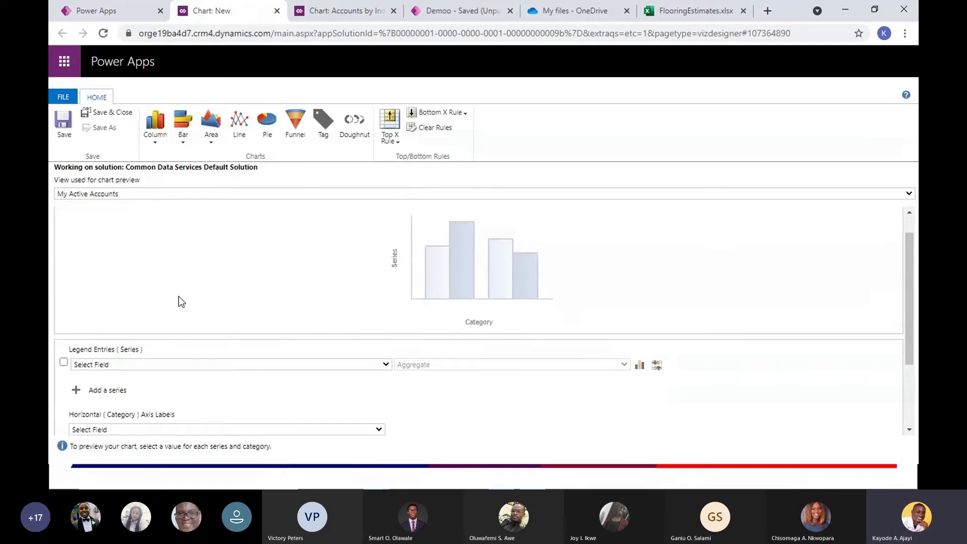
# Review the new chart's name, legend series and horizontal axis settings, and close it without saving.
pyautogui.click(165, 213)
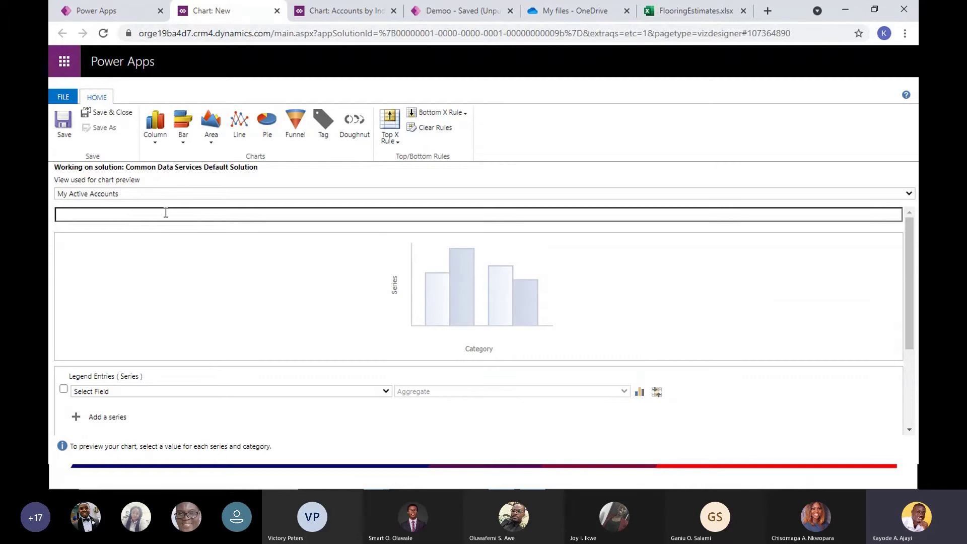
pyautogui.click(124, 350)
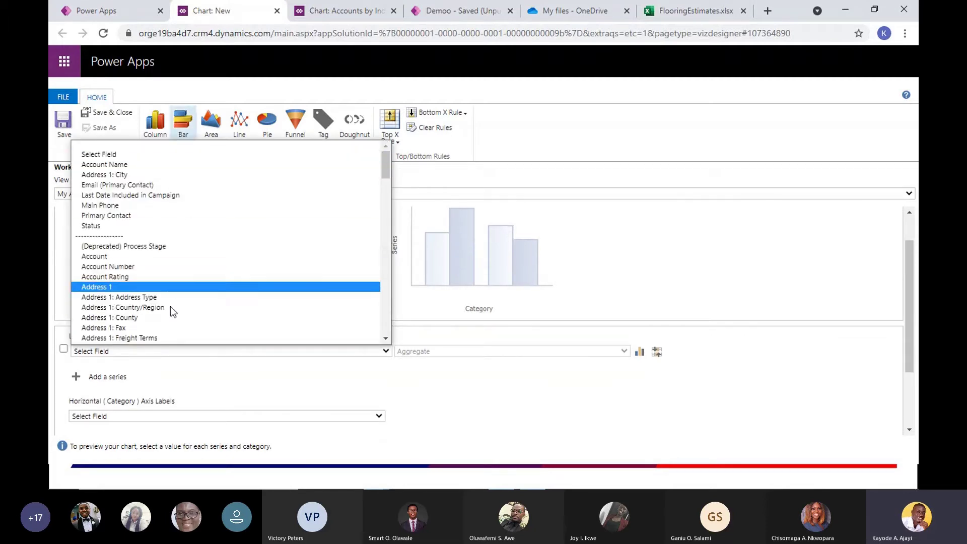
pyautogui.click(198, 374)
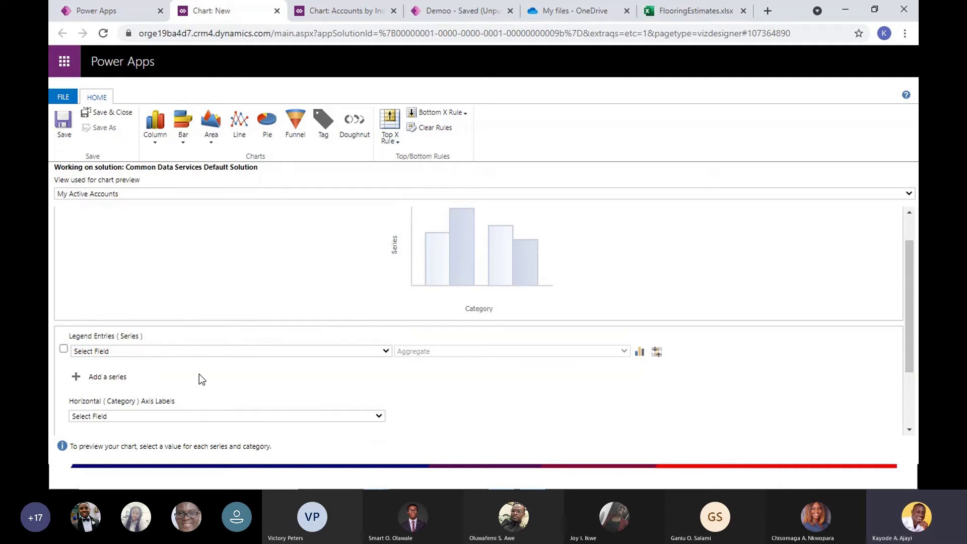
pyautogui.scroll(-2, 199, 373)
pyautogui.scroll(3, 166, 302)
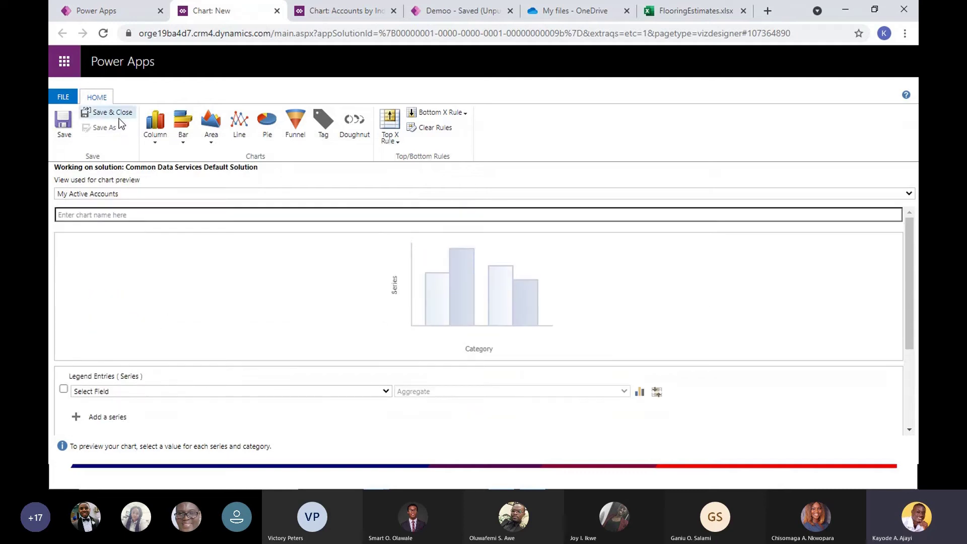
pyautogui.click(276, 11)
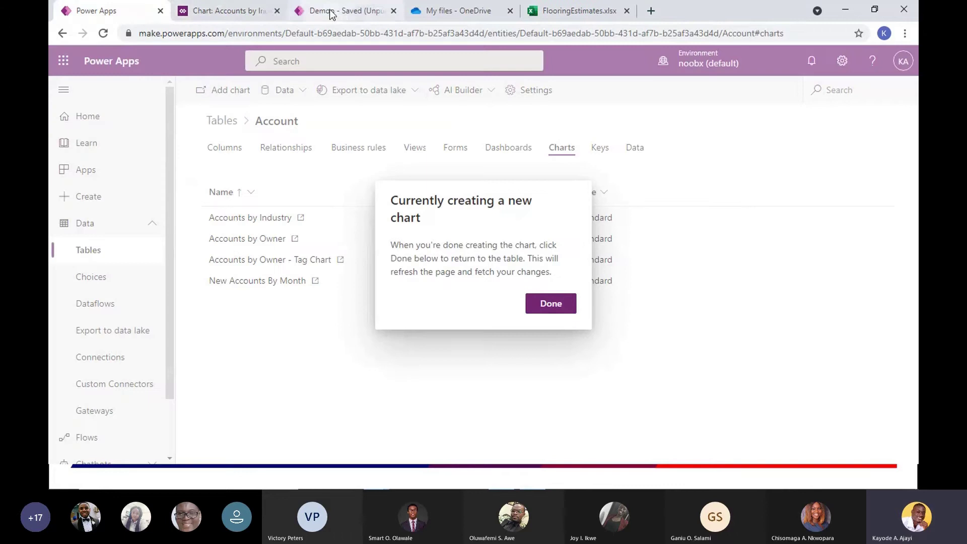
# Close the Accounts by Industry chart editor without saving and switch to the Demoo canvas app.
pyautogui.click(331, 13)
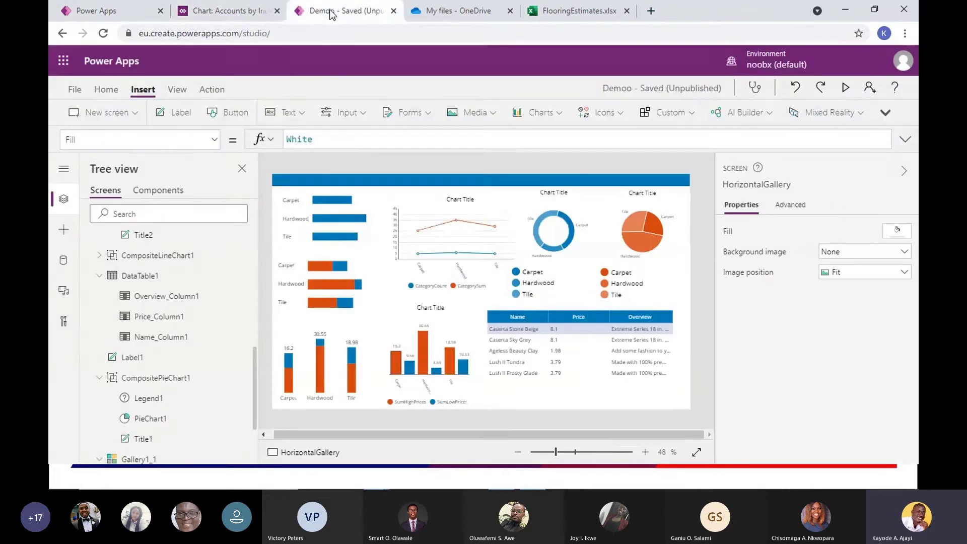
pyautogui.click(275, 11)
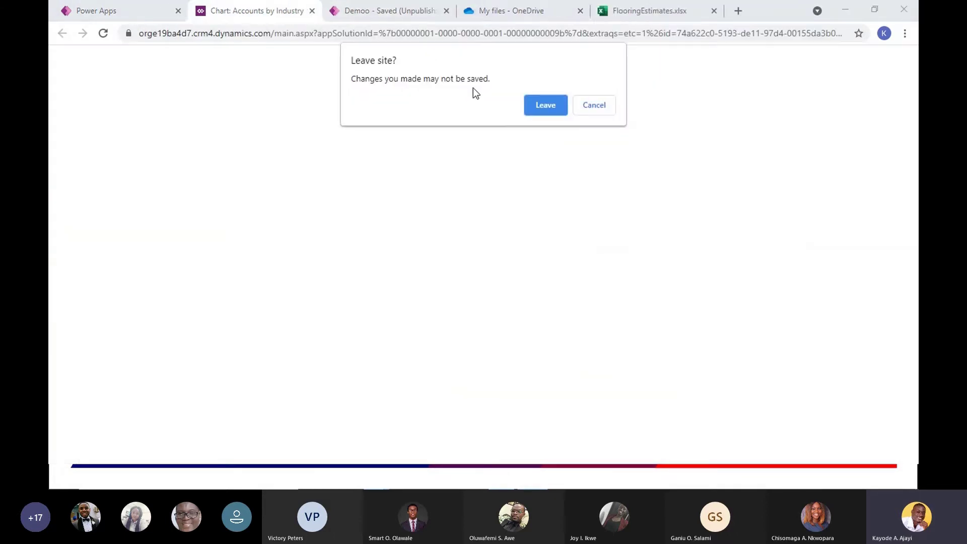
pyautogui.click(545, 106)
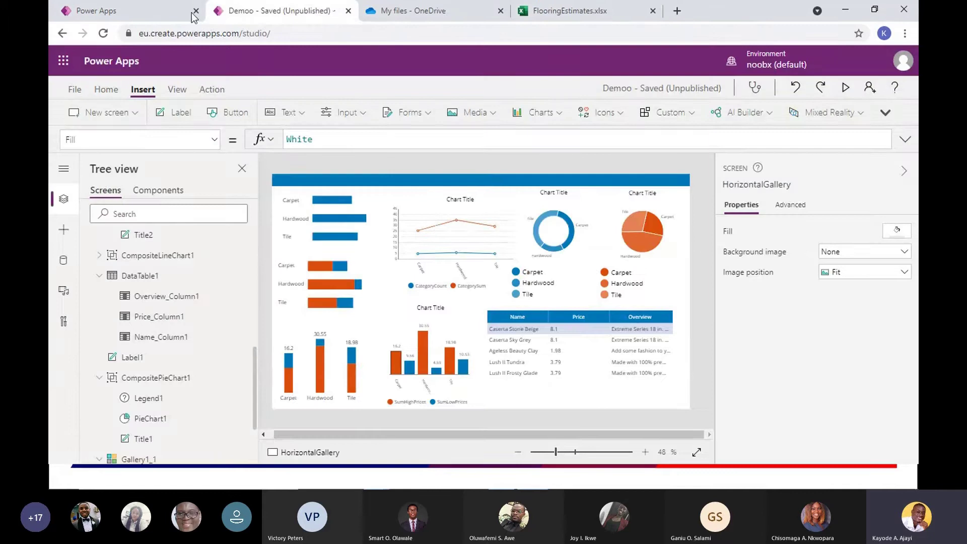
# Preview the Demoo app's charts and data table, and return to editing.
pyautogui.click(848, 88)
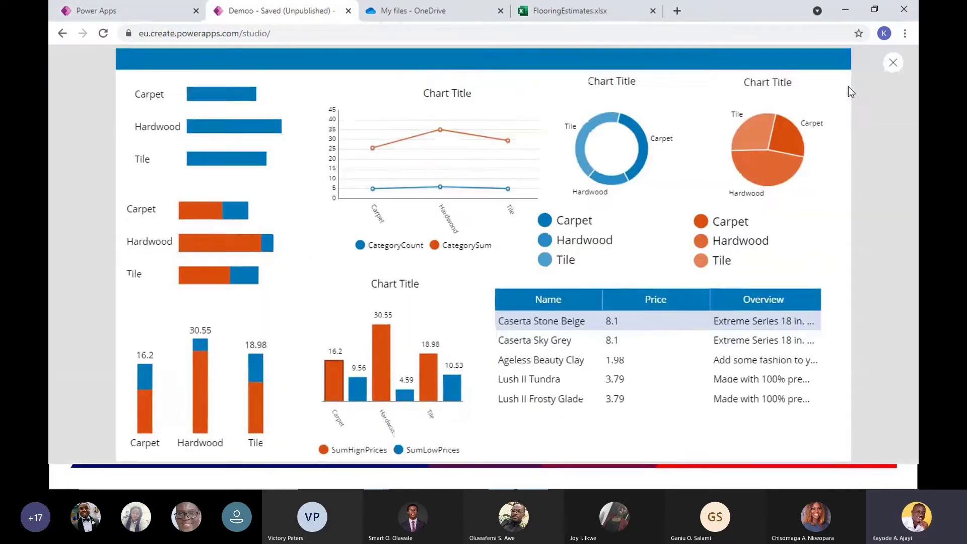
pyautogui.click(894, 64)
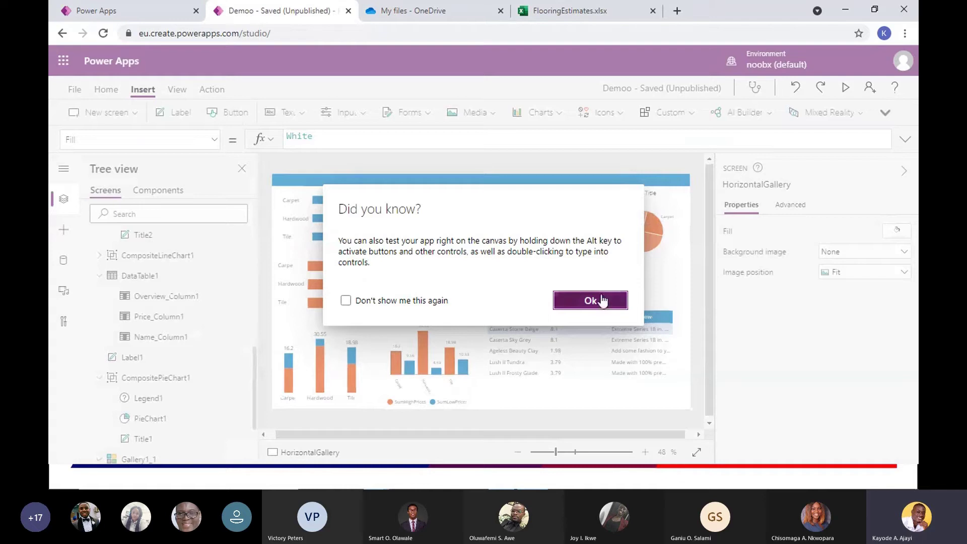
pyautogui.click(579, 299)
# Try moving the plain blue bar gallery over the line and donut charts, and undo the move.
pyautogui.click(336, 202)
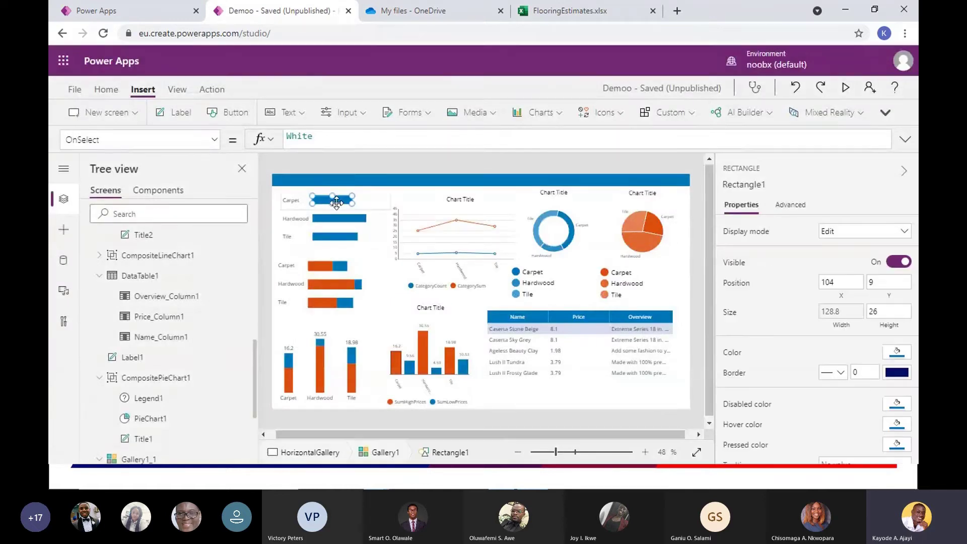
pyautogui.click(376, 249)
pyautogui.moveTo(375, 250); pyautogui.dragTo(545, 251)
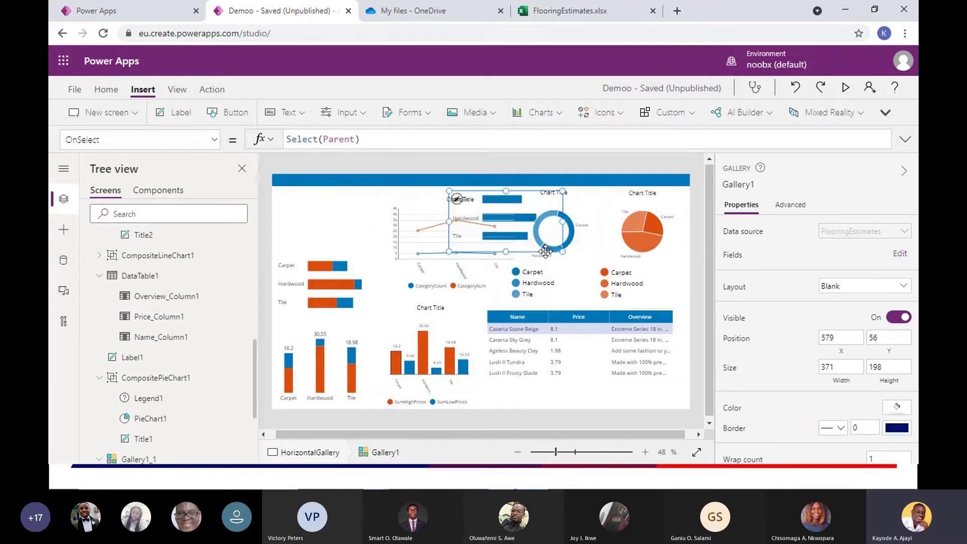
pyautogui.hotkey('ctrl', 'z')
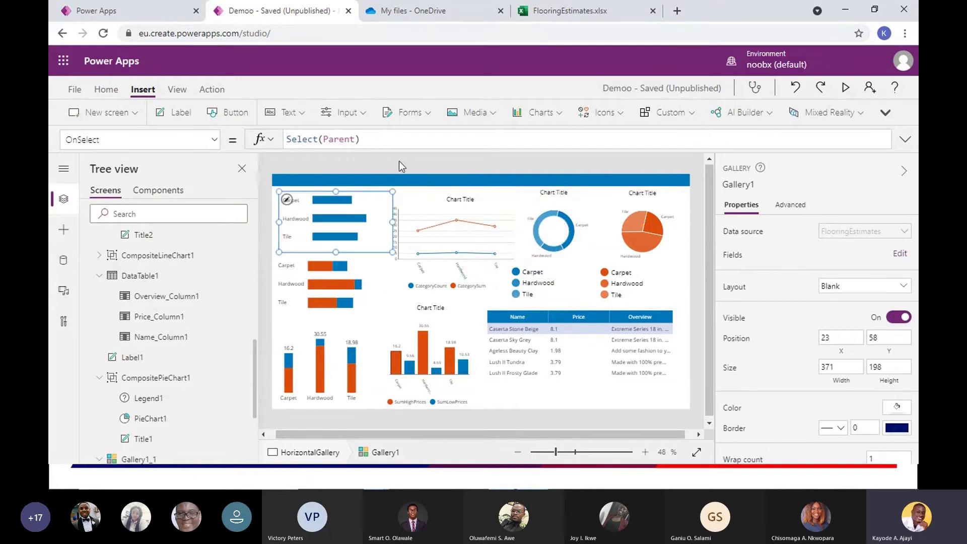
pyautogui.click(413, 166)
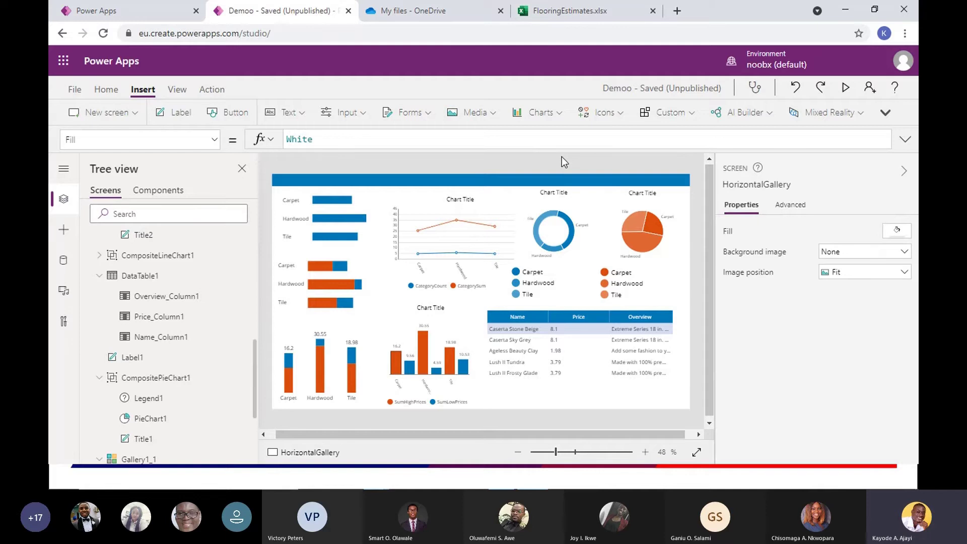
# Look over the available chart types, collapse the HorizontalGallery screen's control tree and add a blank screen.
pyautogui.click(562, 115)
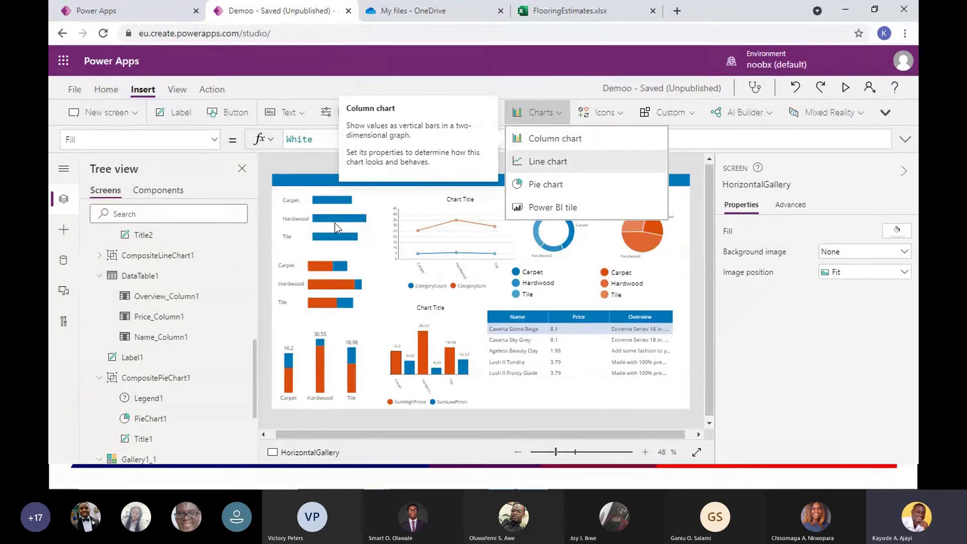
pyautogui.scroll(10, 152, 281)
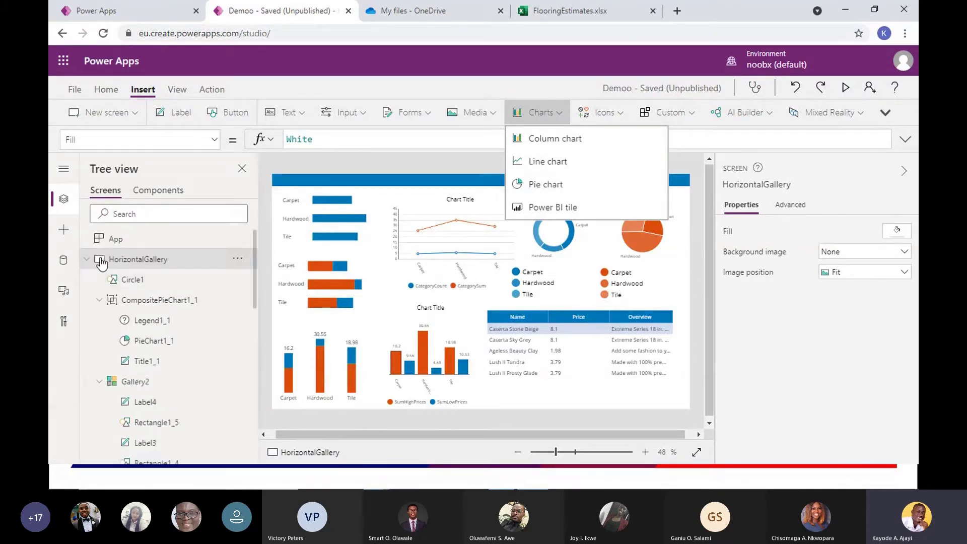
pyautogui.click(87, 259)
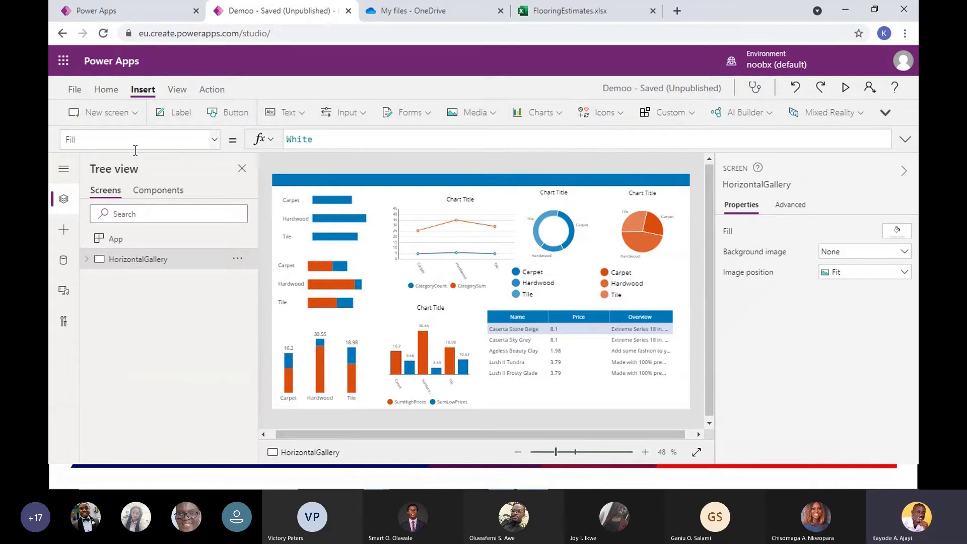
pyautogui.click(100, 110)
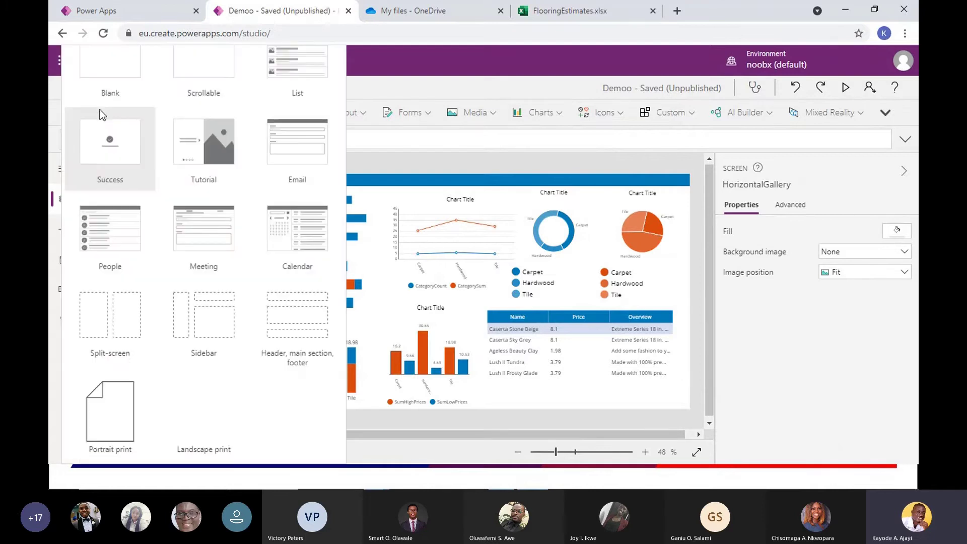
pyautogui.click(115, 74)
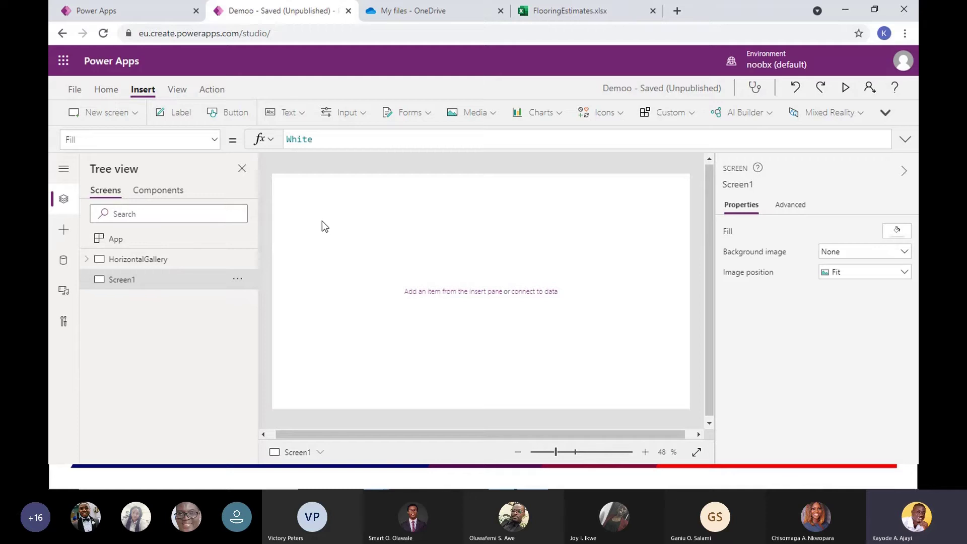
# Check the app's FlooringEstimates data source and locate its workbook among the OneDrive files.
pyautogui.click(179, 91)
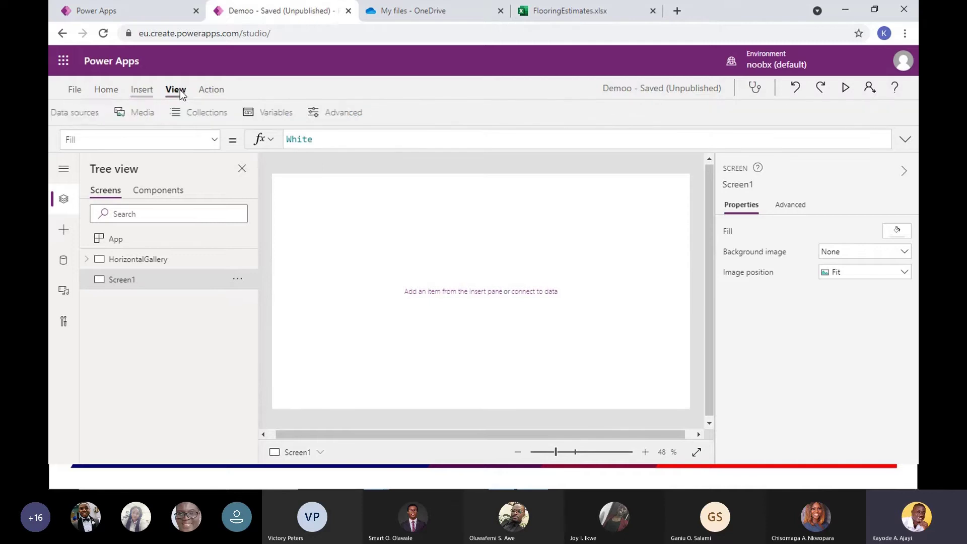
pyautogui.click(107, 112)
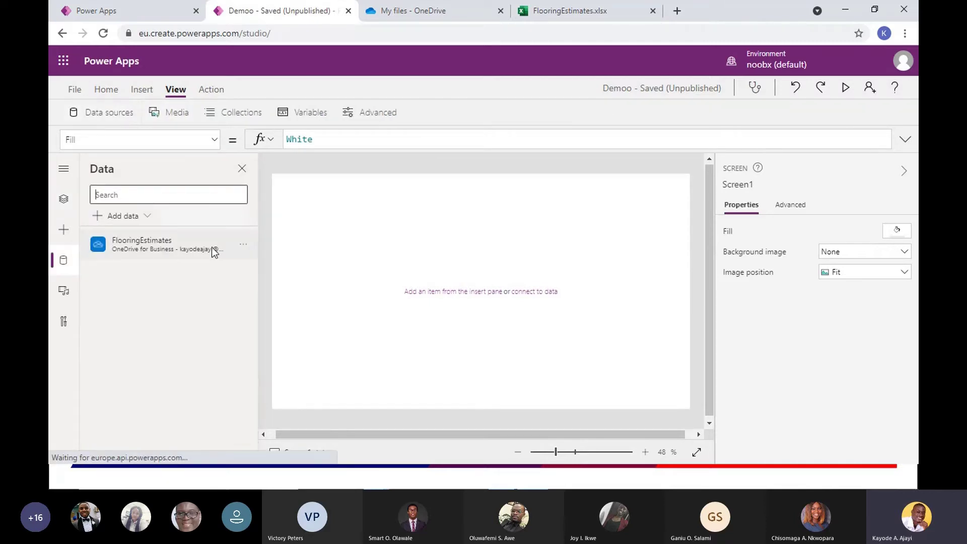
pyautogui.moveTo(135, 248)
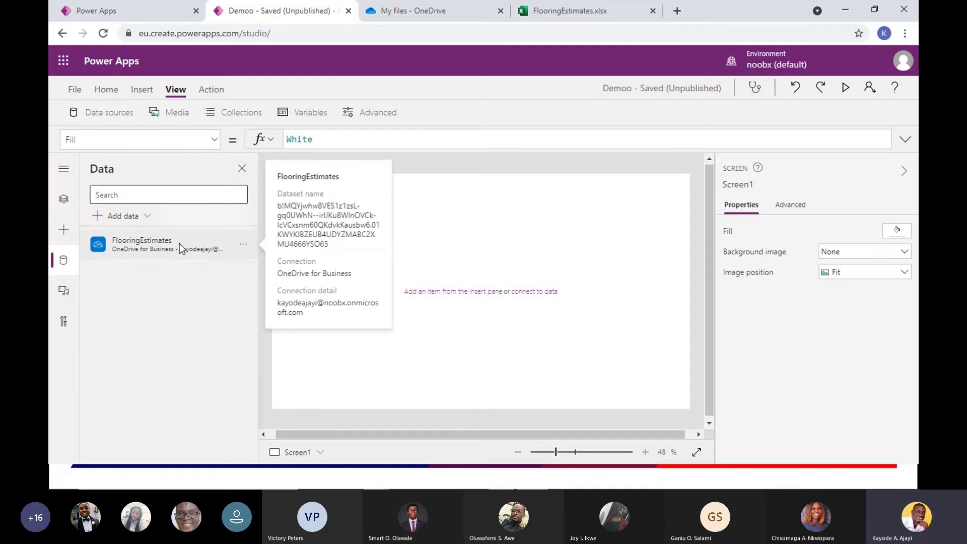
pyautogui.click(447, 10)
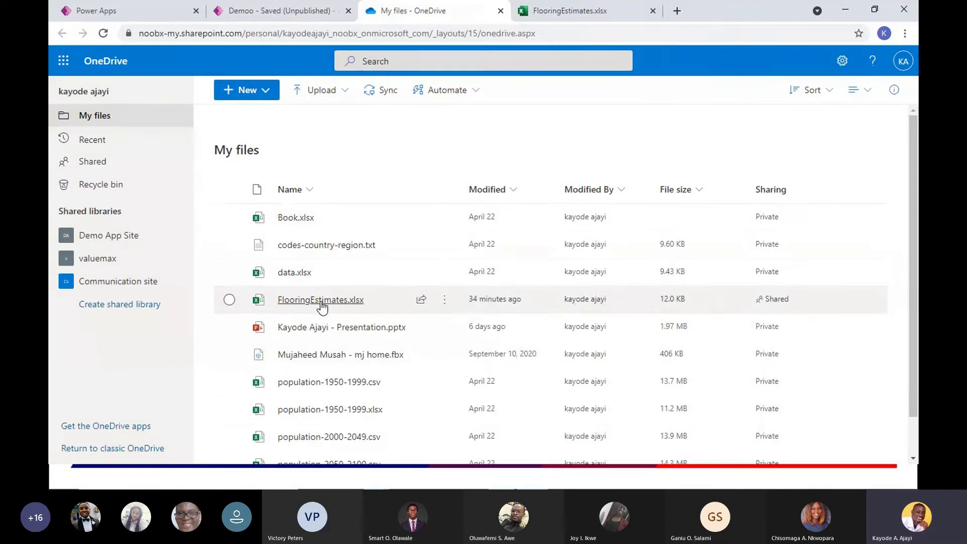
pyautogui.moveTo(340, 303)
# Examine the Name, Category, Price and Image columns in the FlooringEstimates.xlsx workbook.
pyautogui.click(564, 13)
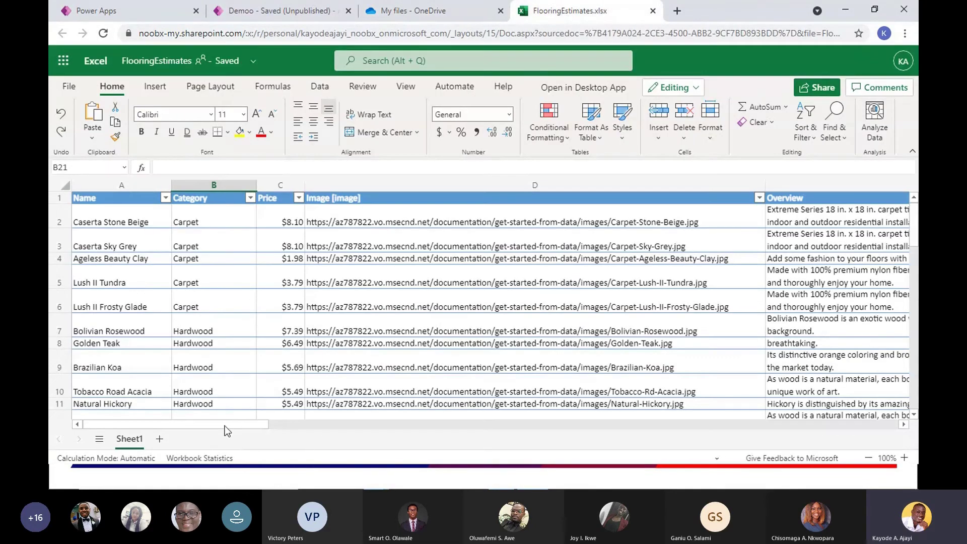
pyautogui.moveTo(225, 425); pyautogui.dragTo(152, 413)
pyautogui.click(199, 216)
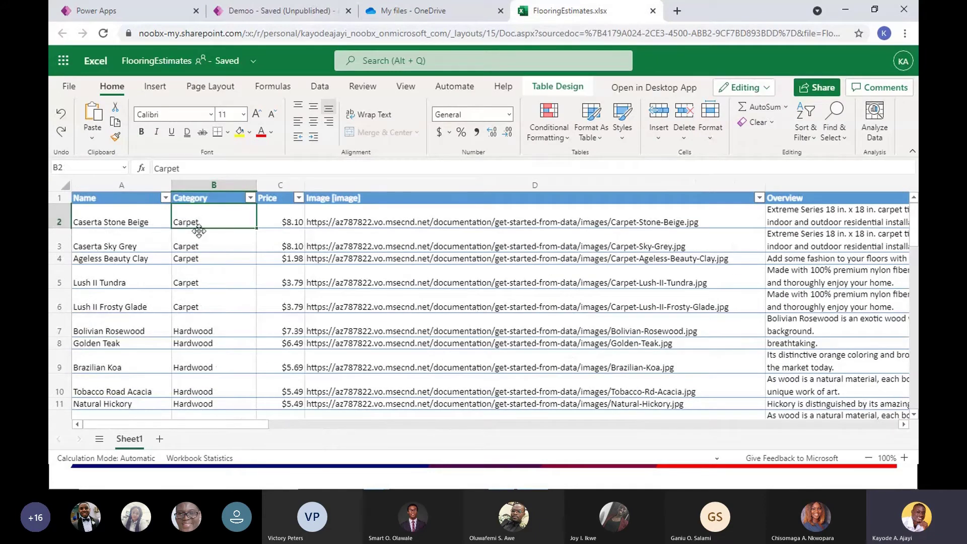
pyautogui.click(237, 277)
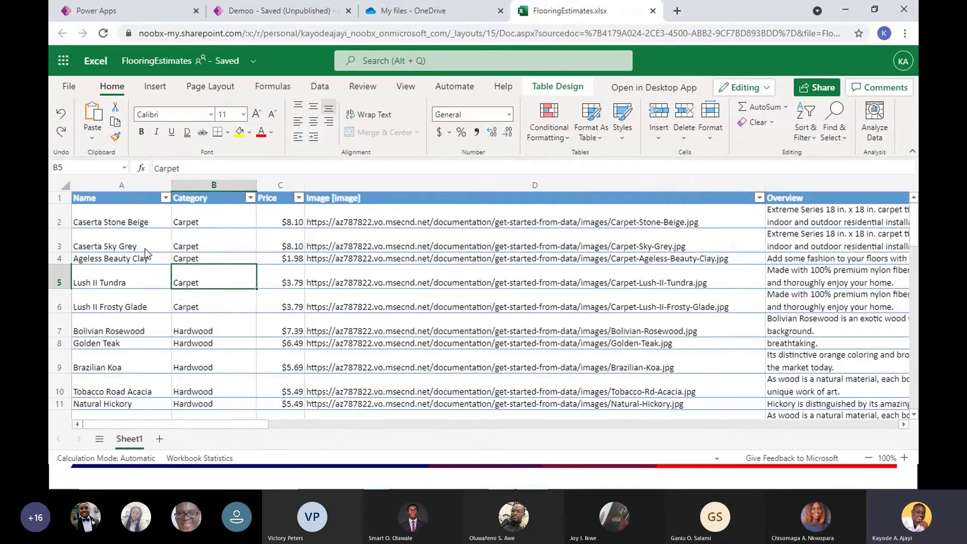
pyautogui.click(115, 222)
pyautogui.click(291, 224)
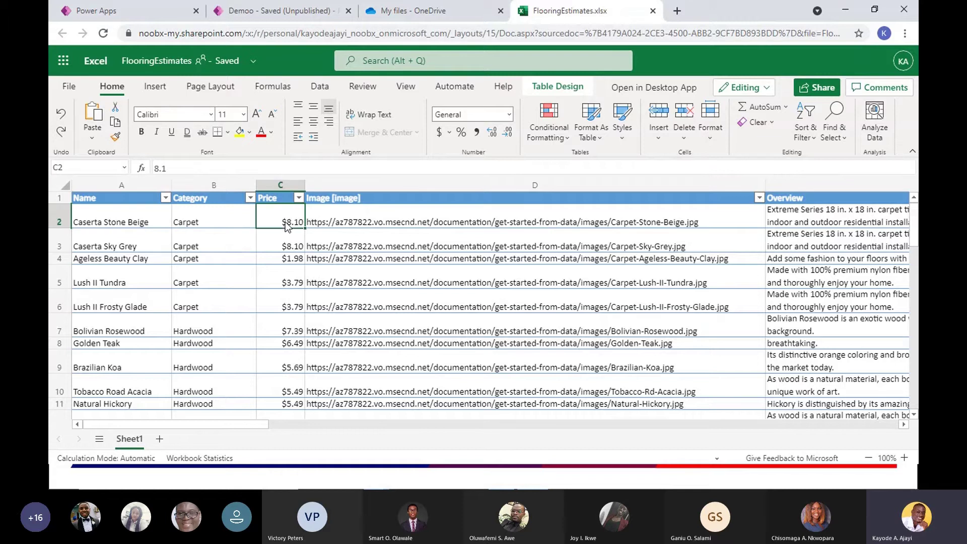
pyautogui.click(413, 222)
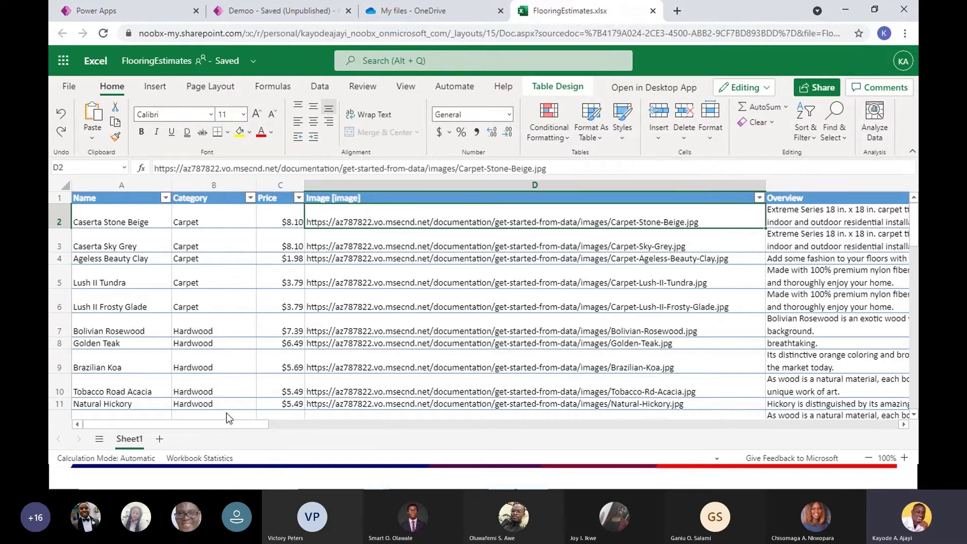
pyautogui.scroll(-1, 287, 260)
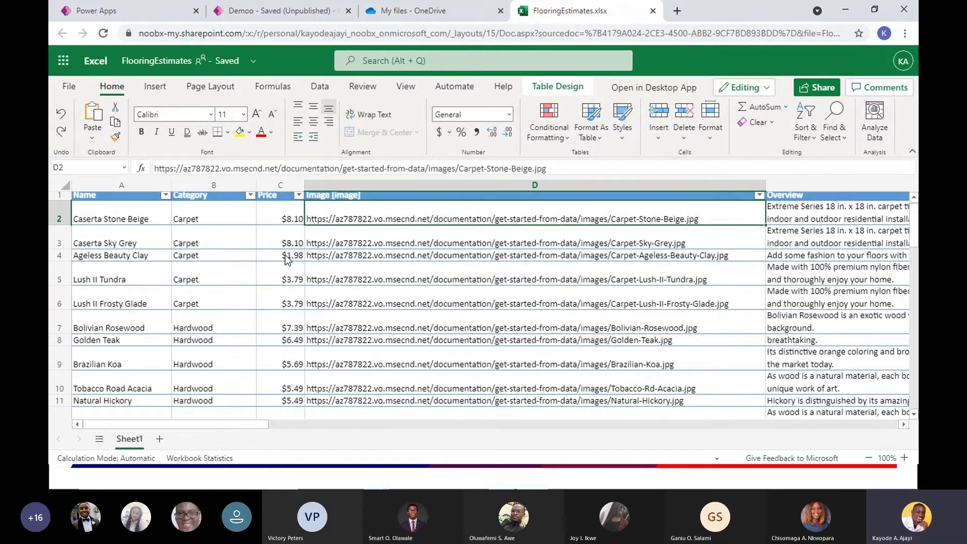
pyautogui.scroll(1, 287, 259)
# Examine the repeated values in the workbook's Category column.
pyautogui.click(193, 196)
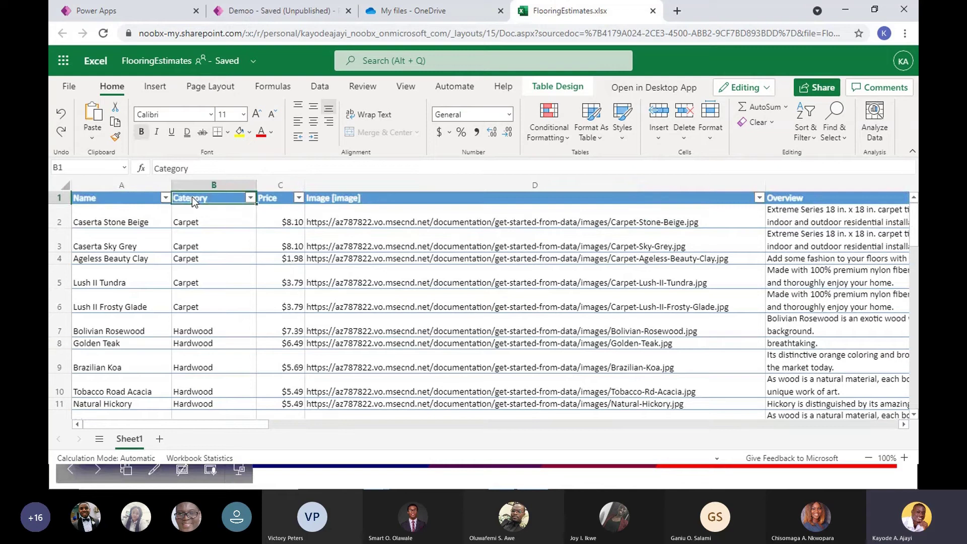
pyautogui.click(190, 228)
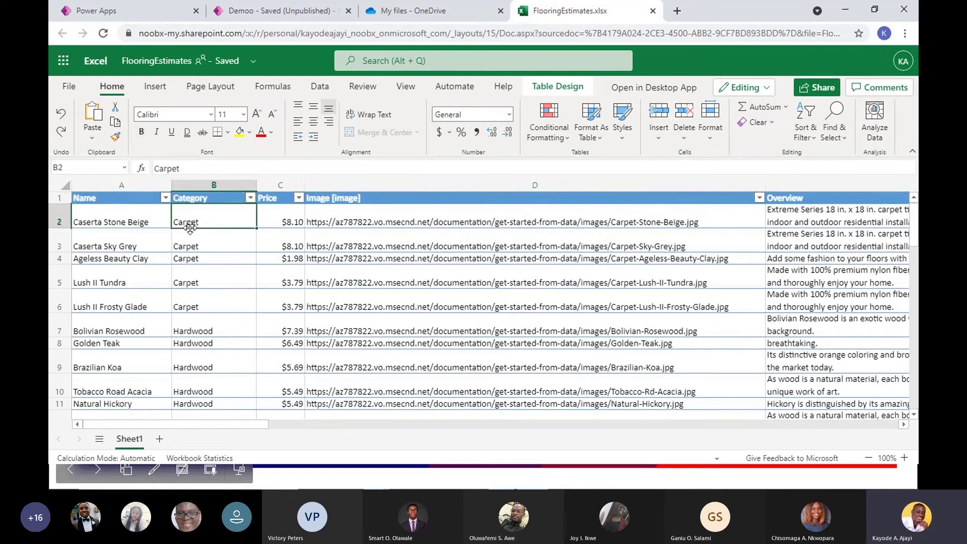
pyautogui.click(189, 241)
pyautogui.click(200, 262)
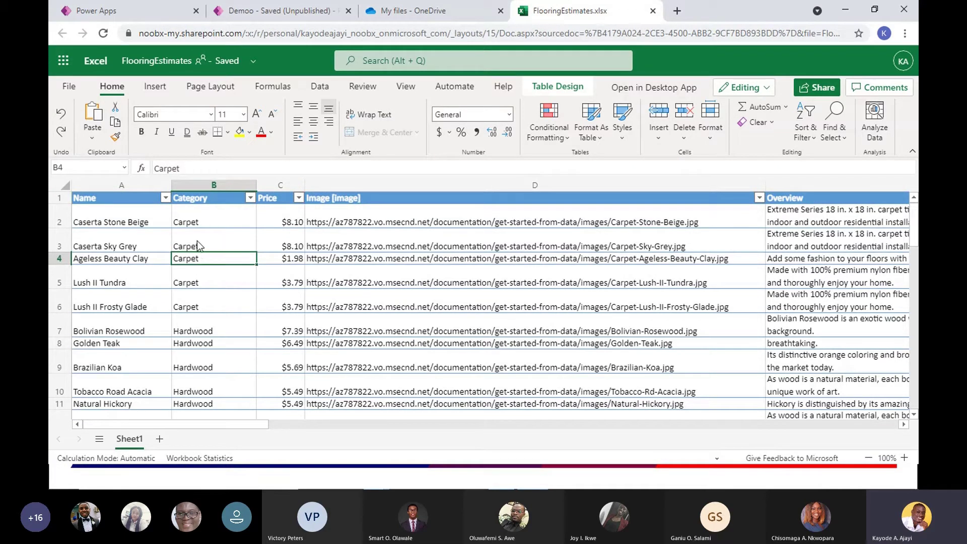
pyautogui.click(197, 241)
pyautogui.click(197, 221)
pyautogui.click(198, 237)
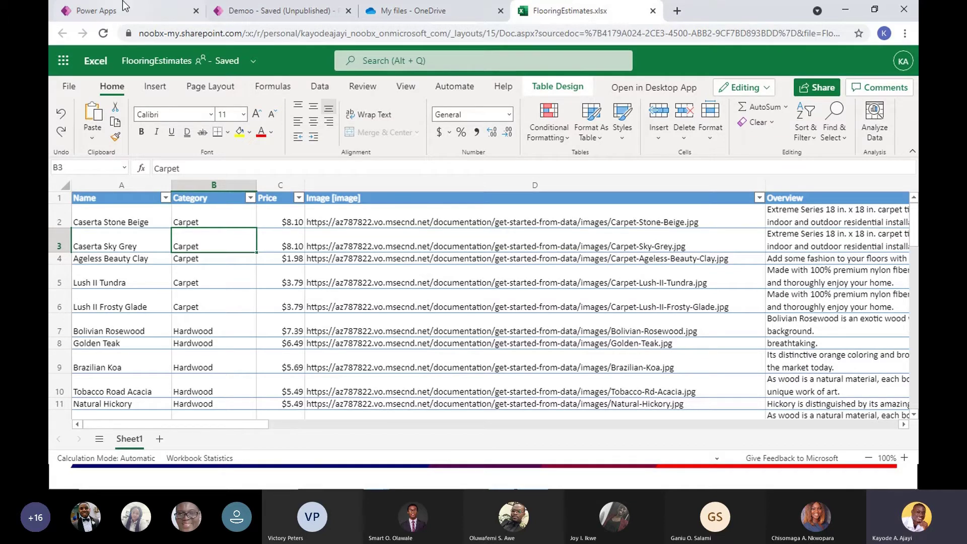
# Return to the Demoo app and insert a vertical gallery on the blank Screen1.
pyautogui.click(262, 10)
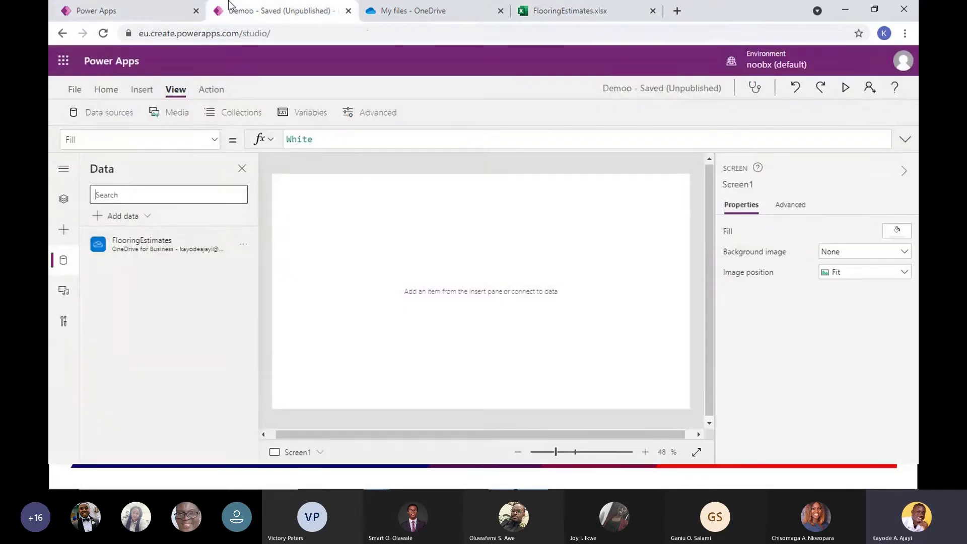
pyautogui.click(63, 200)
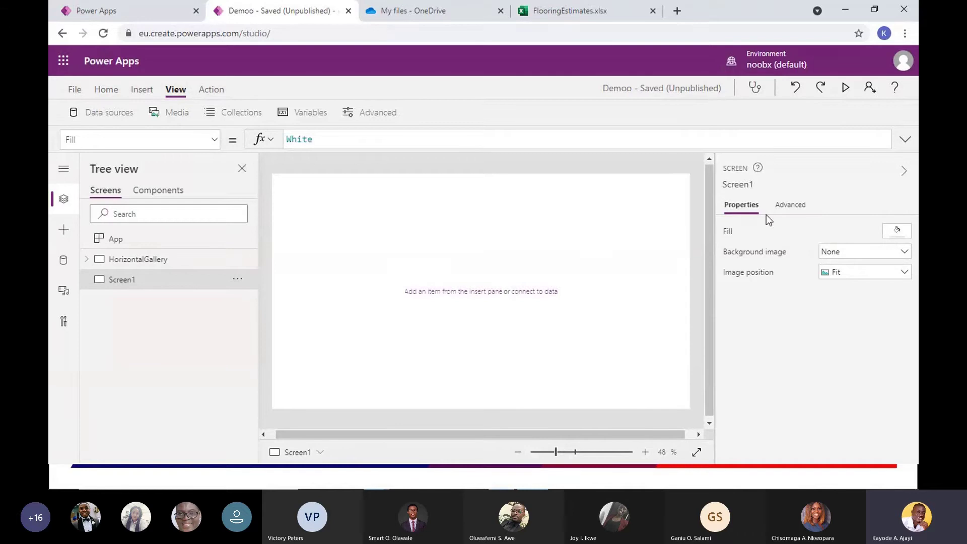
pyautogui.click(142, 91)
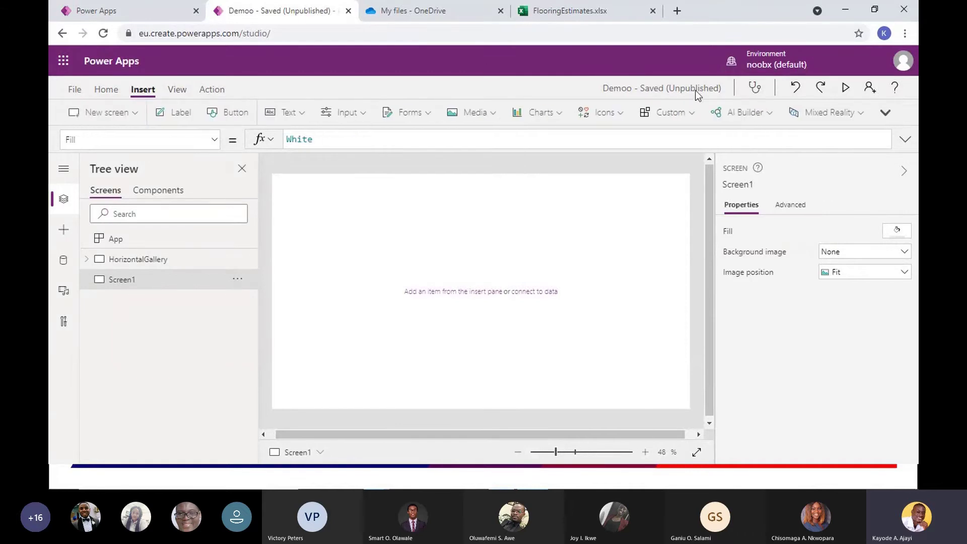
pyautogui.click(884, 115)
pyautogui.click(793, 141)
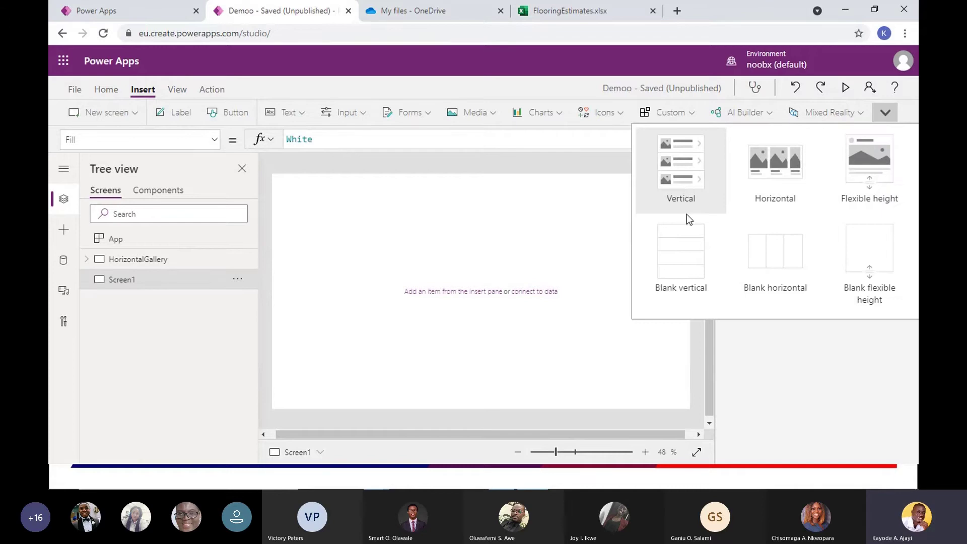
pyautogui.click(684, 182)
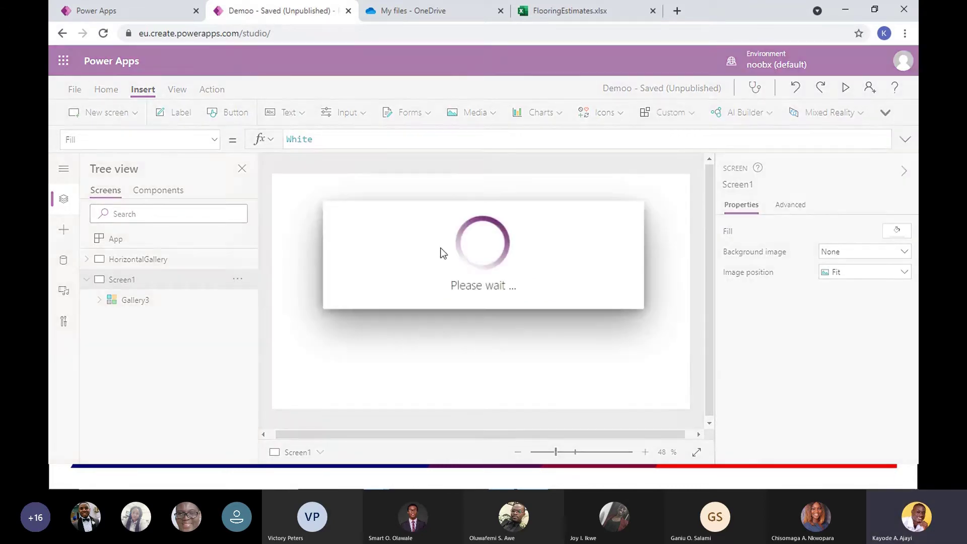
# Set the new gallery's data source to FlooringEstimates.
pyautogui.click(134, 300)
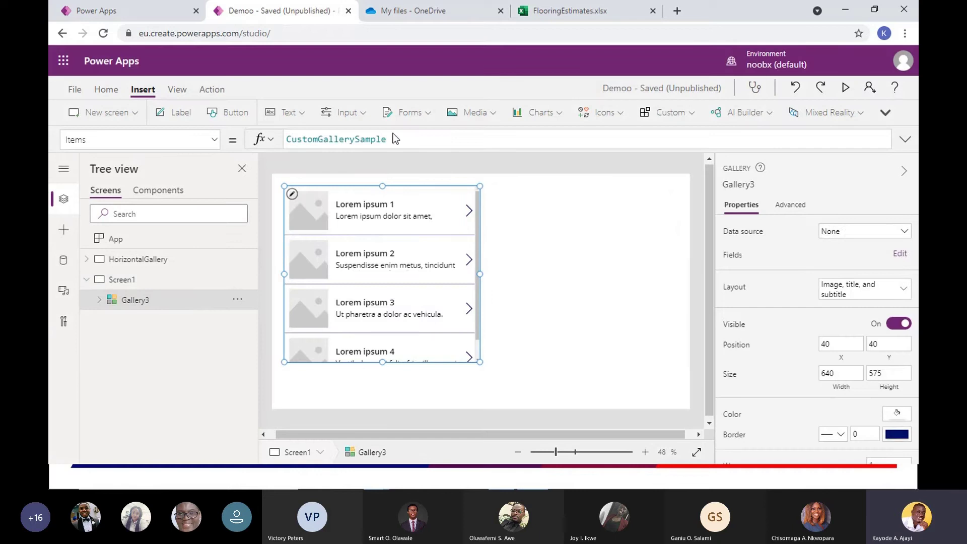
pyautogui.click(844, 236)
pyautogui.click(816, 313)
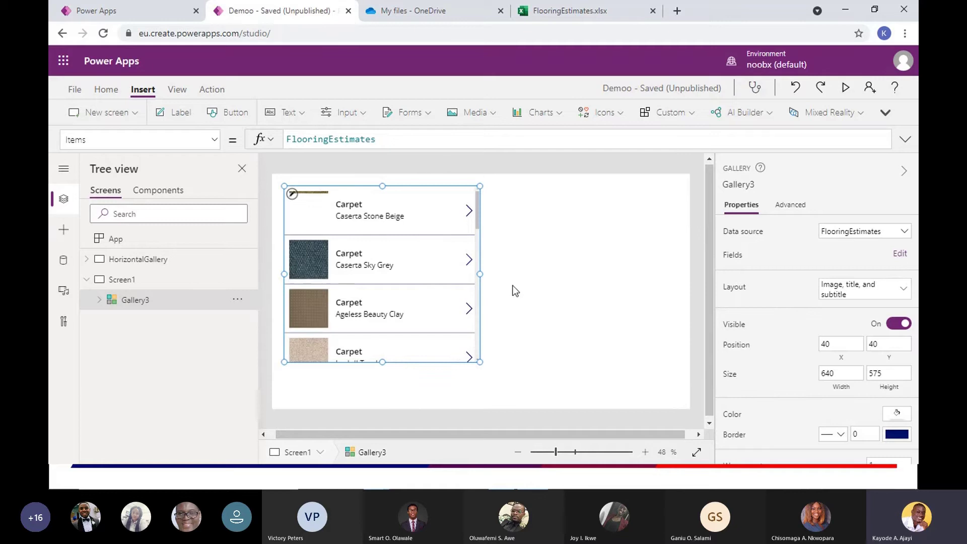
# Enlarge the gallery to about 825 by 716 and examine the FlooringEstimates records behind its Items formula.
pyautogui.moveTo(479, 361); pyautogui.dragTo(535, 402)
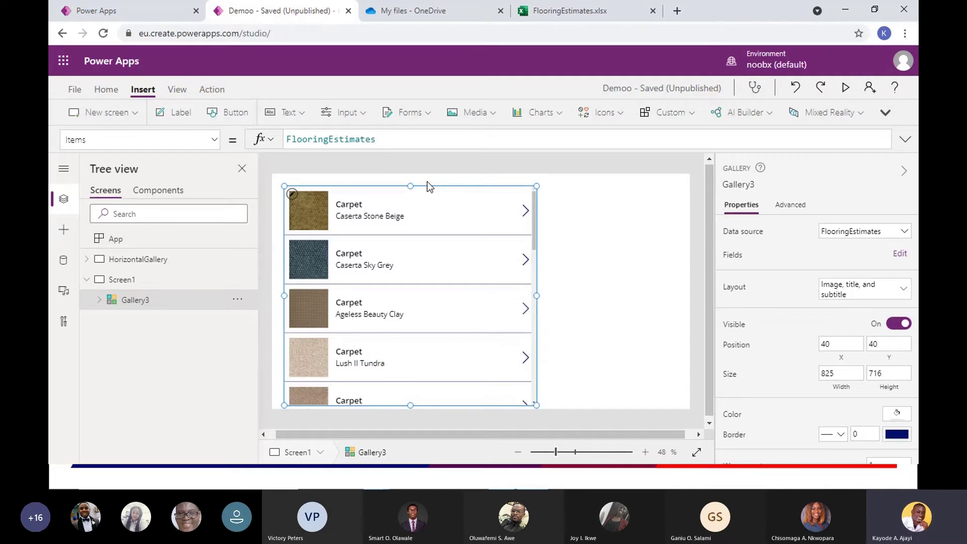
pyautogui.doubleClick(324, 139)
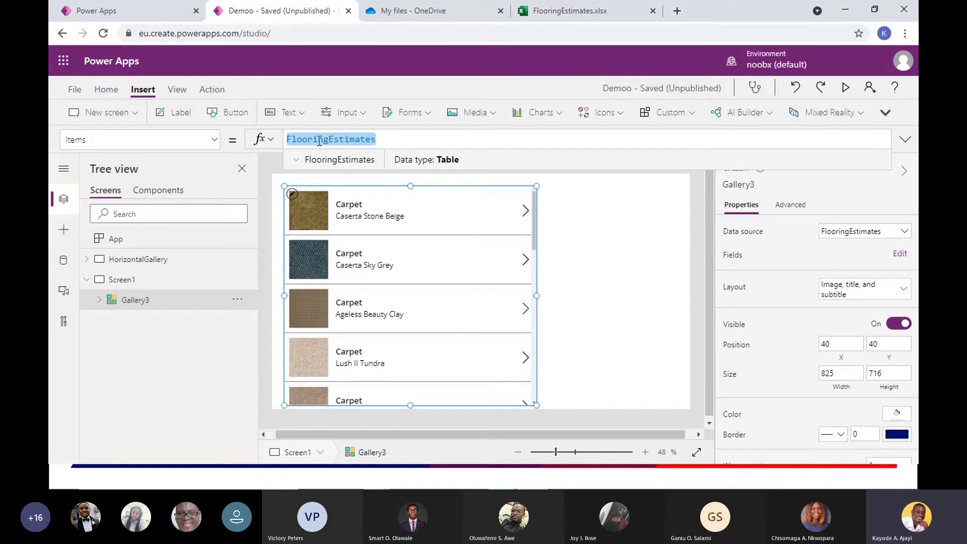
pyautogui.click(297, 159)
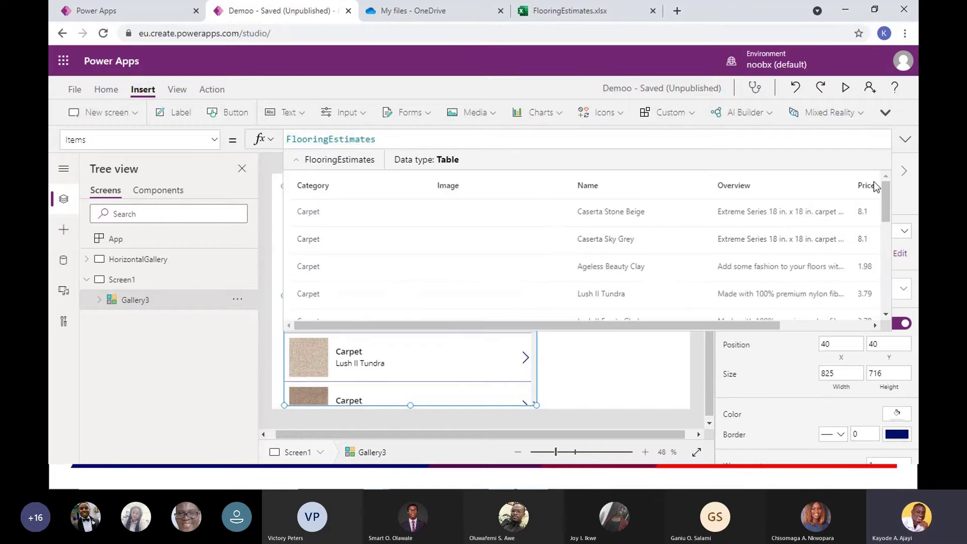
pyautogui.moveTo(885, 197)
pyautogui.mouseDown()
pyautogui.moveTo(884, 294)
pyautogui.moveTo(886, 198)
pyautogui.mouseUp()
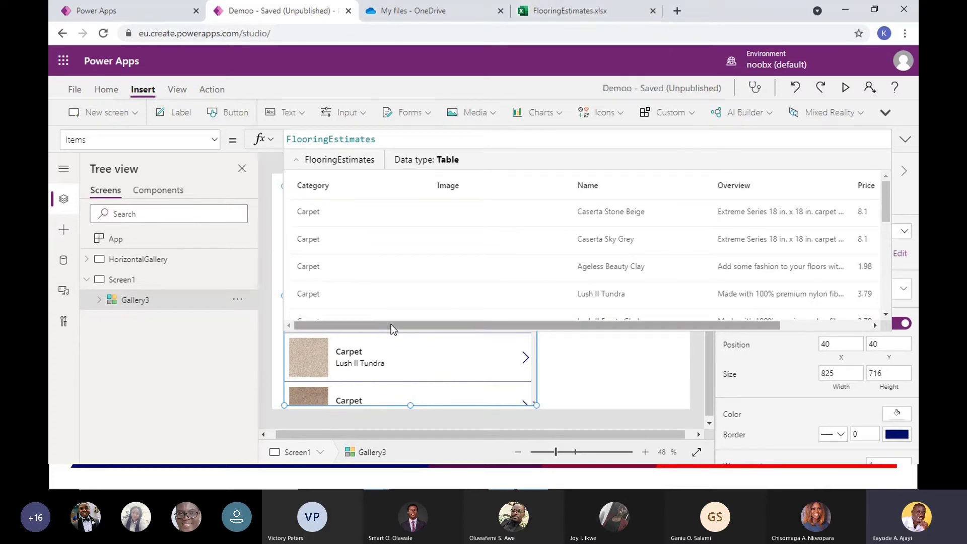
pyautogui.moveTo(377, 325); pyautogui.dragTo(277, 294)
pyautogui.scroll(-5, 360, 258)
pyautogui.scroll(5, 360, 258)
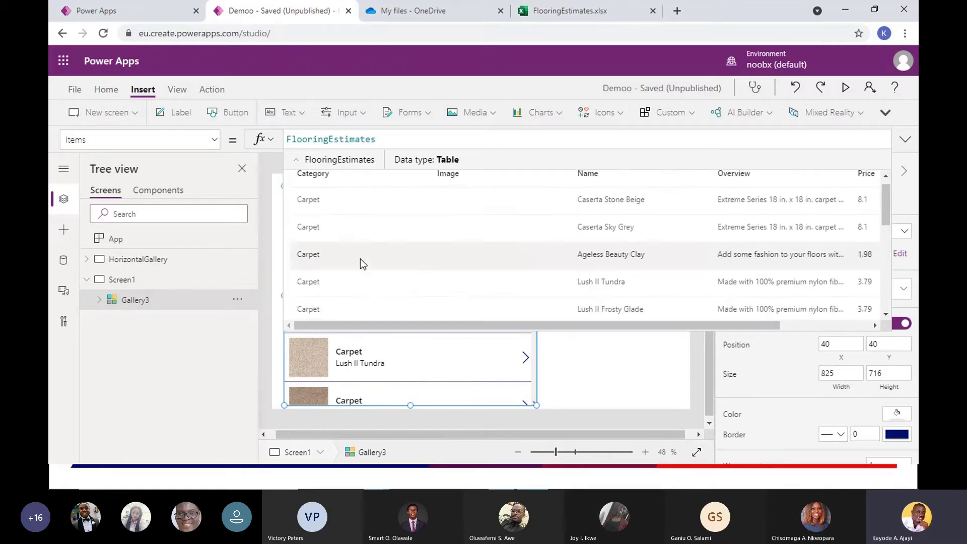
pyautogui.scroll(-10, 360, 259)
pyautogui.doubleClick(351, 139)
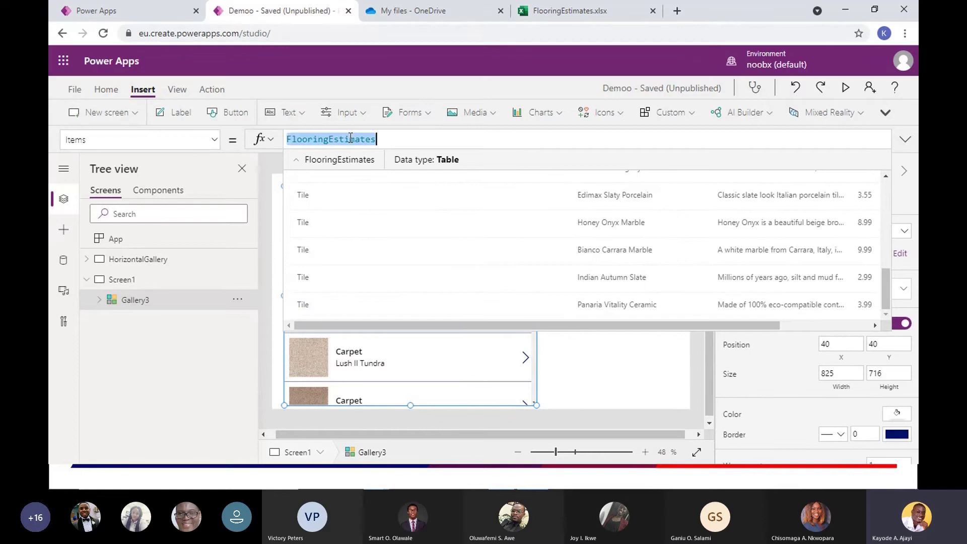
pyautogui.click(351, 139)
pyautogui.doubleClick(351, 139)
pyautogui.click(570, 364)
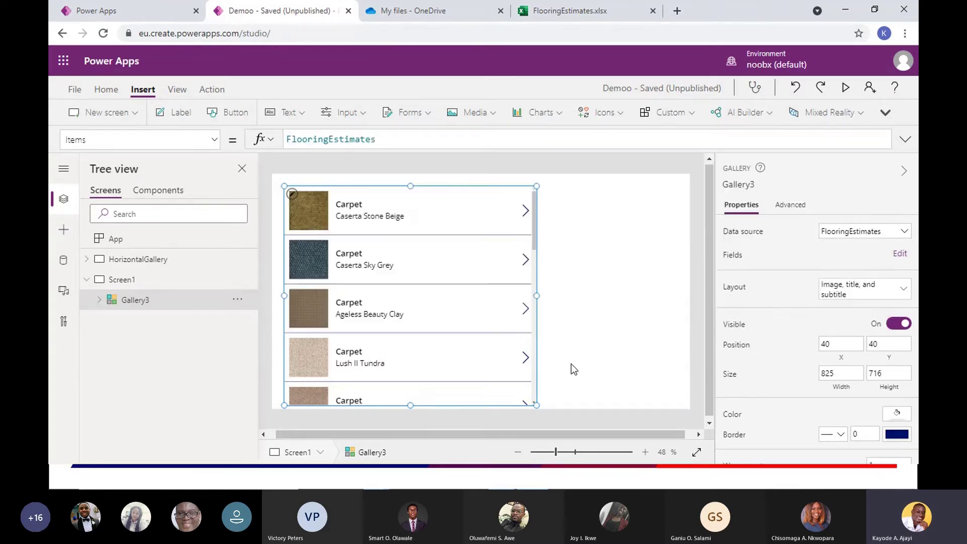
# Shrink the gallery to about 334 high, two records tall, leaving room beside it on Screen1.
pyautogui.click(519, 357)
pyautogui.moveTo(539, 409); pyautogui.dragTo(352, 302)
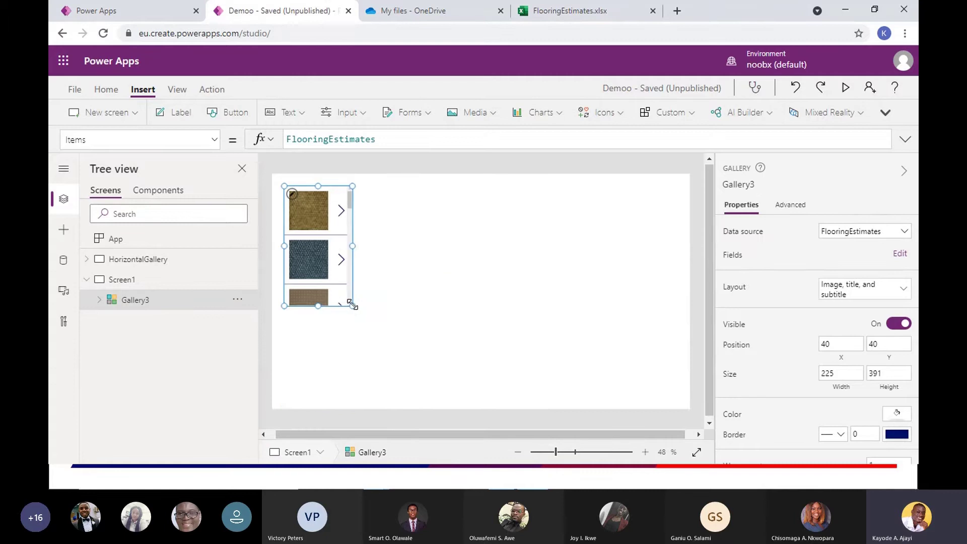
pyautogui.moveTo(430, 301); pyautogui.dragTo(505, 287)
pyautogui.click(574, 176)
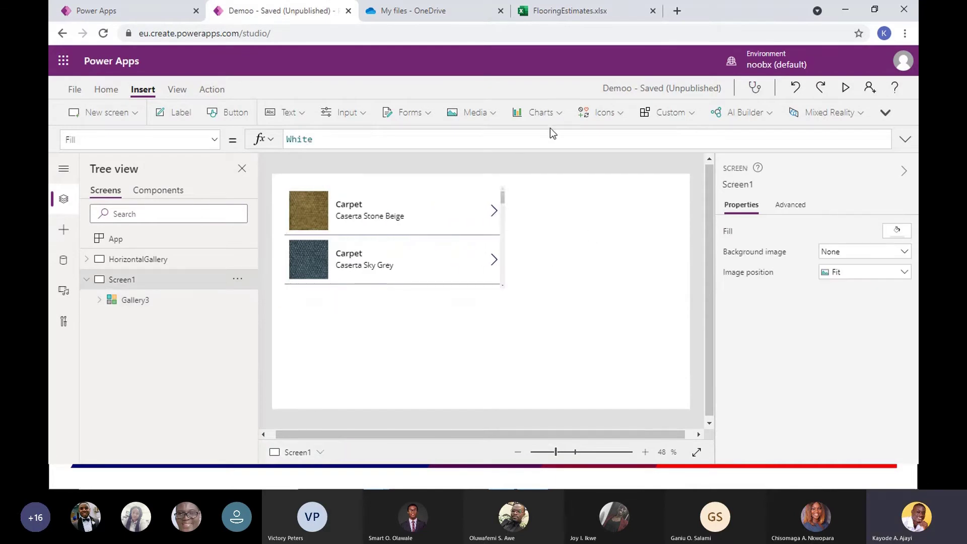
# Insert a column chart on Screen1, move it beside the gallery and enlarge it to fill the free space.
pyautogui.click(538, 111)
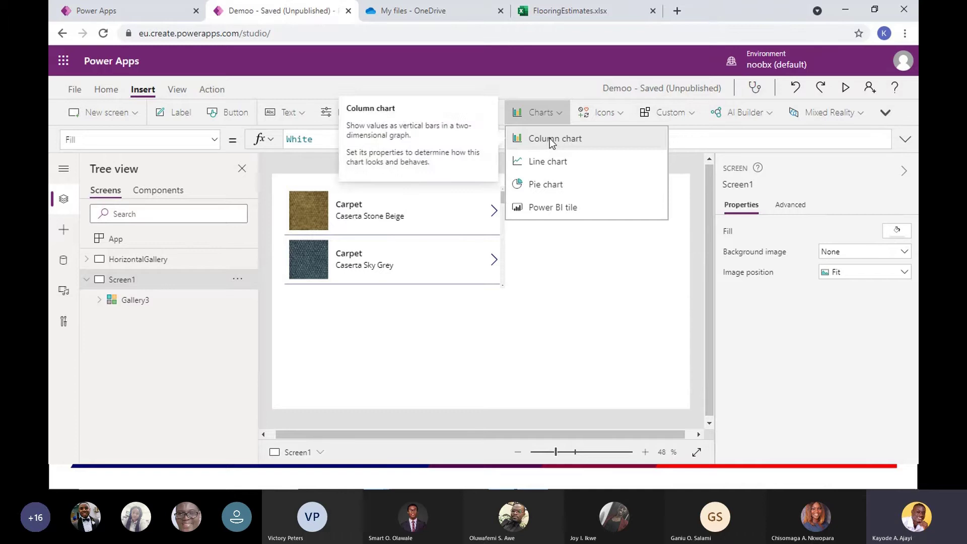
pyautogui.click(549, 138)
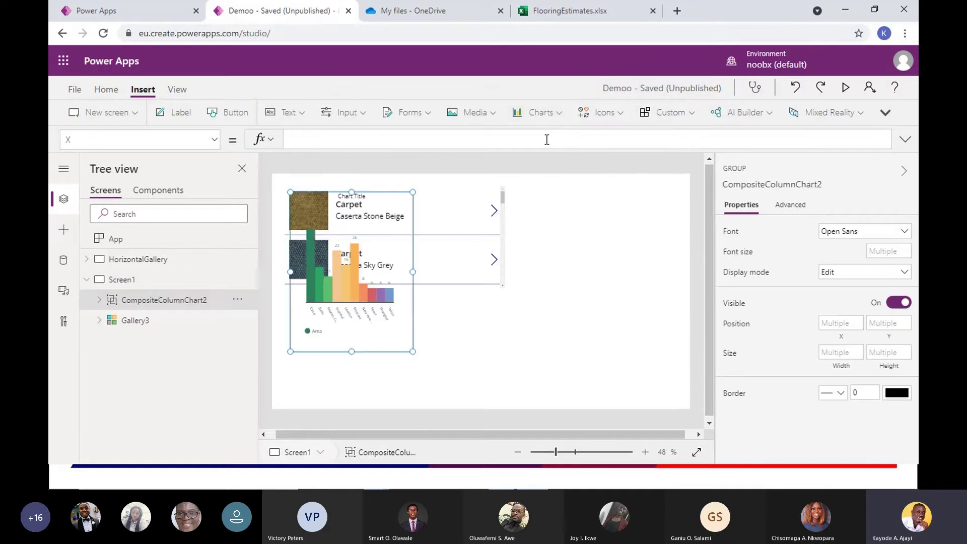
pyautogui.moveTo(414, 304); pyautogui.dragTo(661, 283)
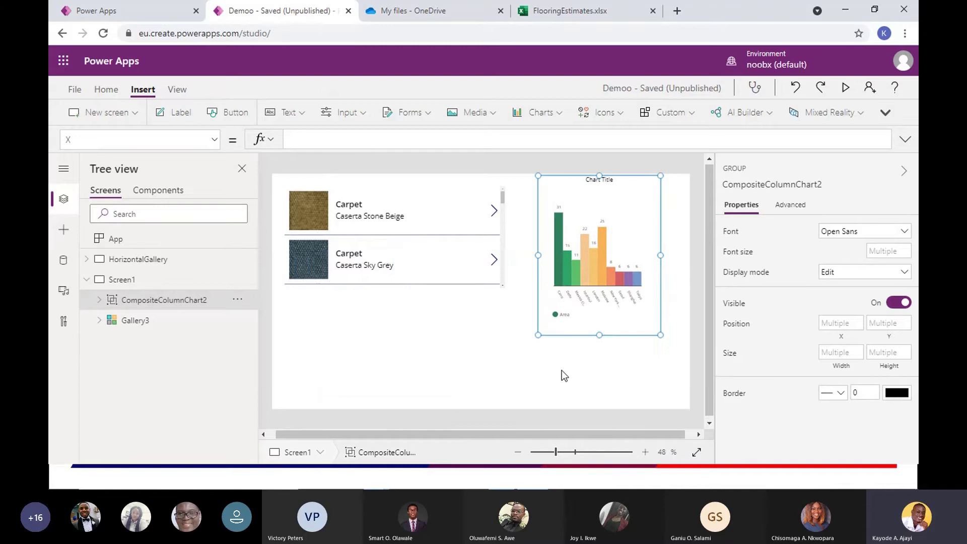
pyautogui.moveTo(537, 335); pyautogui.dragTo(513, 375)
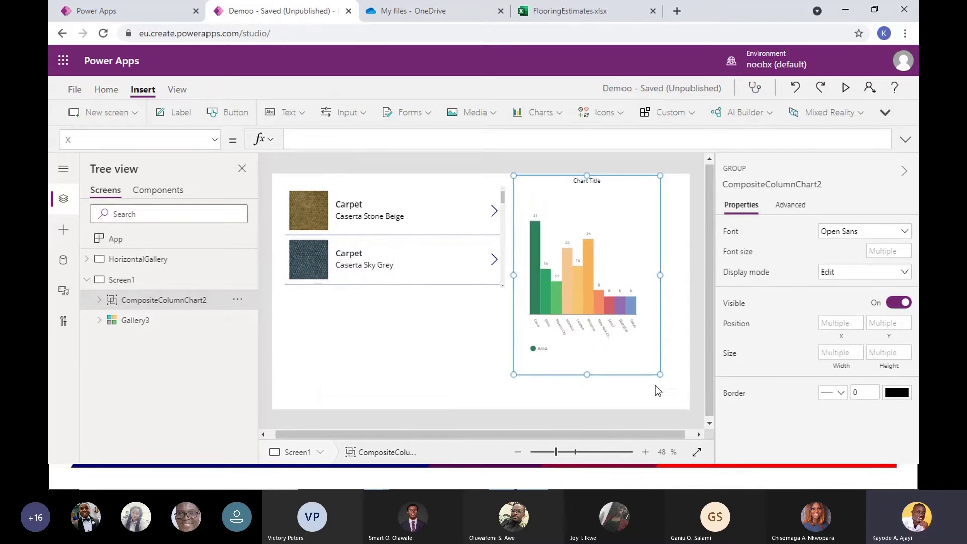
pyautogui.moveTo(661, 375); pyautogui.dragTo(684, 396)
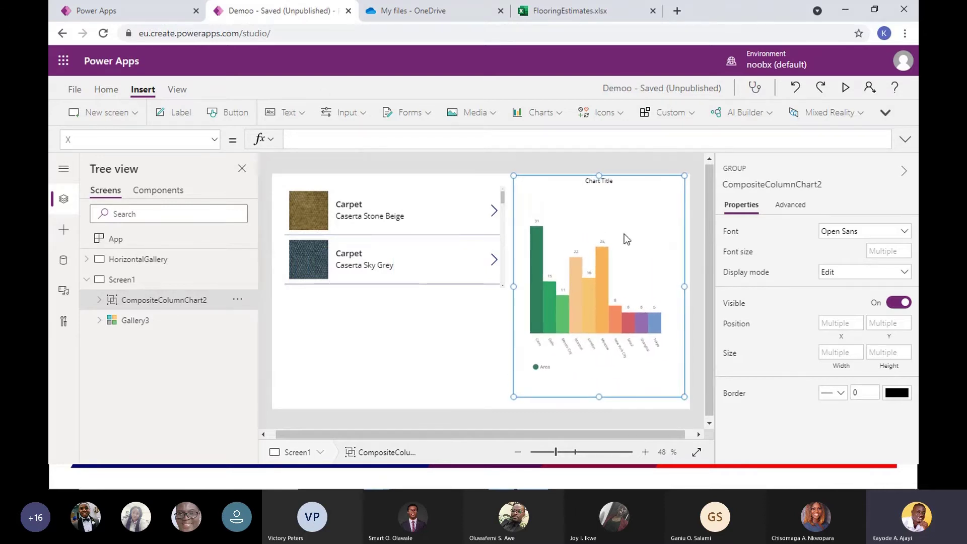
# Replace the column chart's sample data by setting its Items property to FlooringEstimates.
pyautogui.click(511, 161)
pyautogui.doubleClick(576, 270)
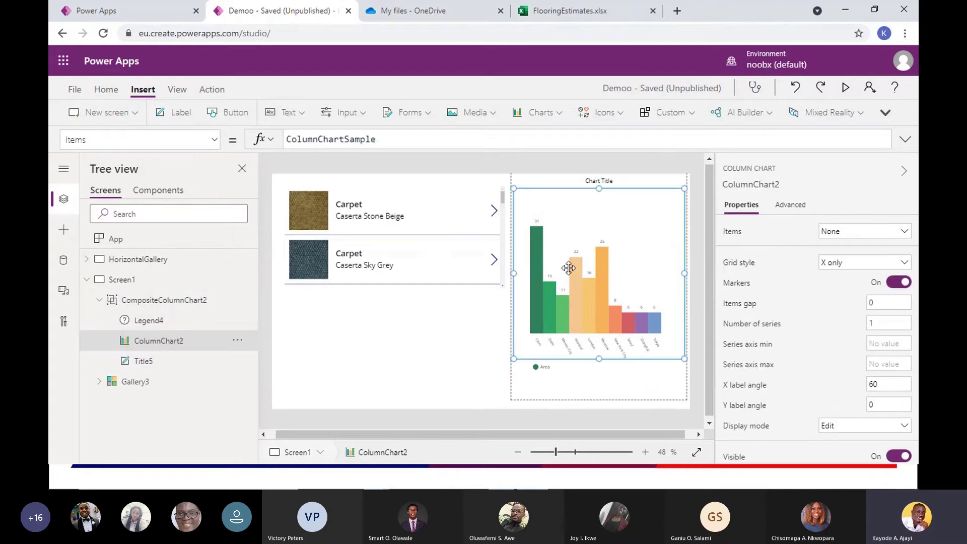
pyautogui.click(494, 210)
pyautogui.click(605, 280)
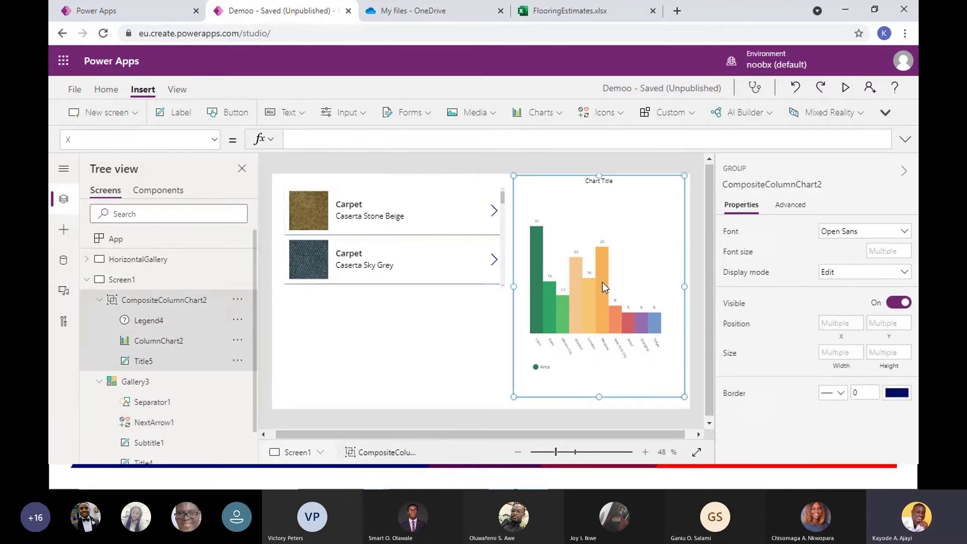
pyautogui.click(602, 282)
pyautogui.click(376, 138)
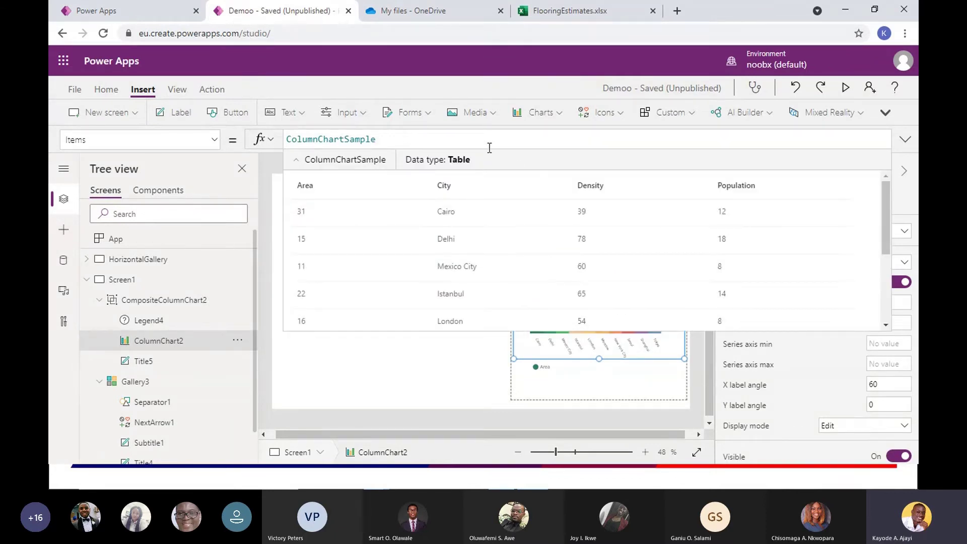
pyautogui.hotkey('ctrl', 'a')
pyautogui.write('FlooringEstimates')
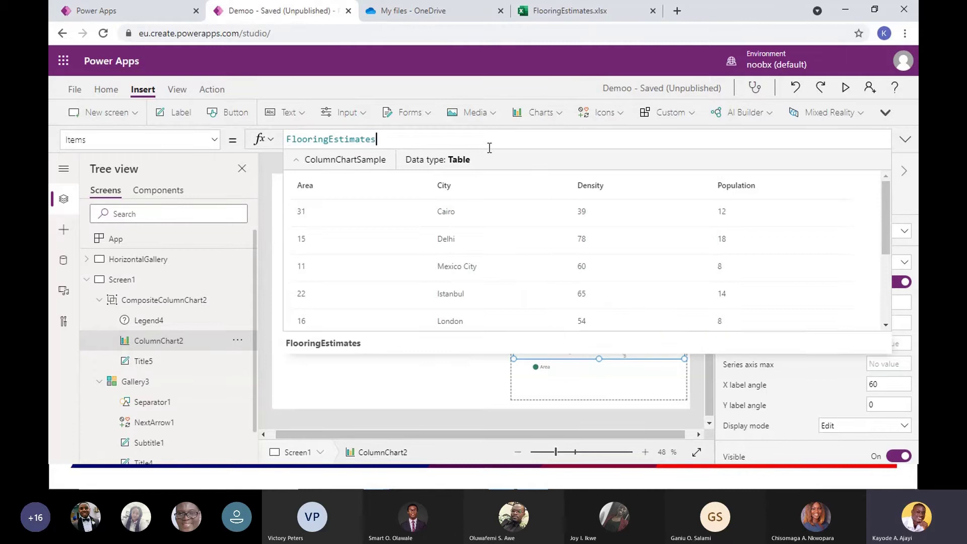
pyautogui.click(296, 161)
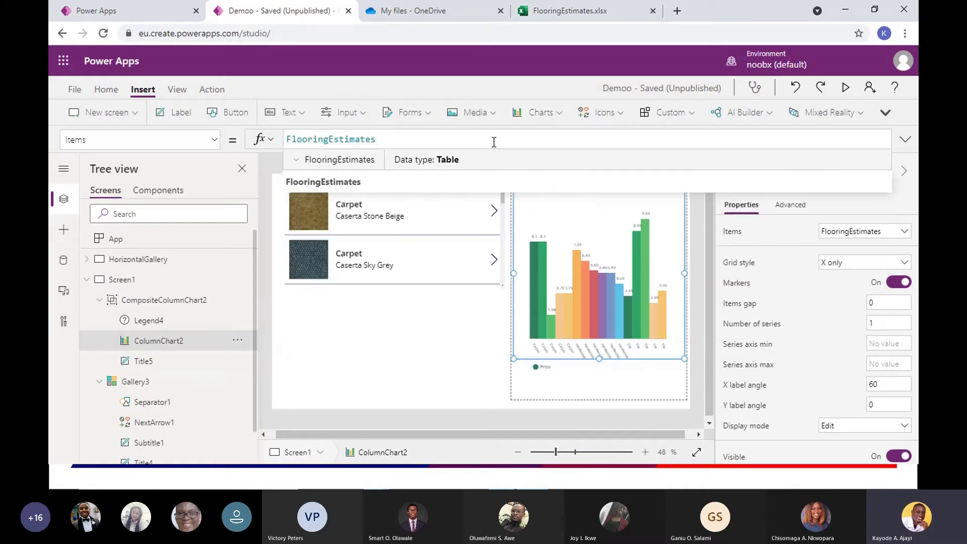
# Narrow the gallery to about 244 wide and delete it from Screen1.
pyautogui.click(431, 264)
pyautogui.moveTo(504, 236); pyautogui.dragTo(358, 237)
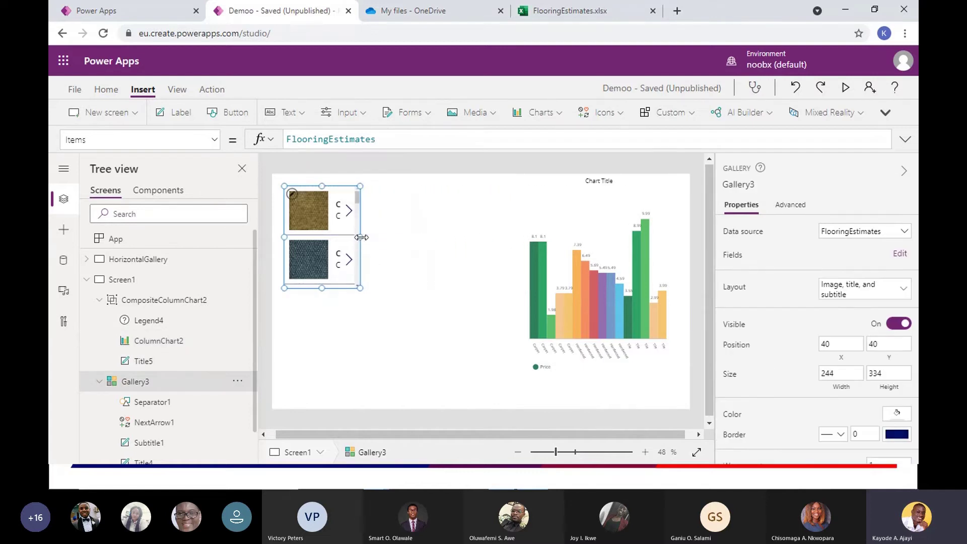
pyautogui.click(570, 311)
pyautogui.click(323, 259)
pyautogui.press('Delete')
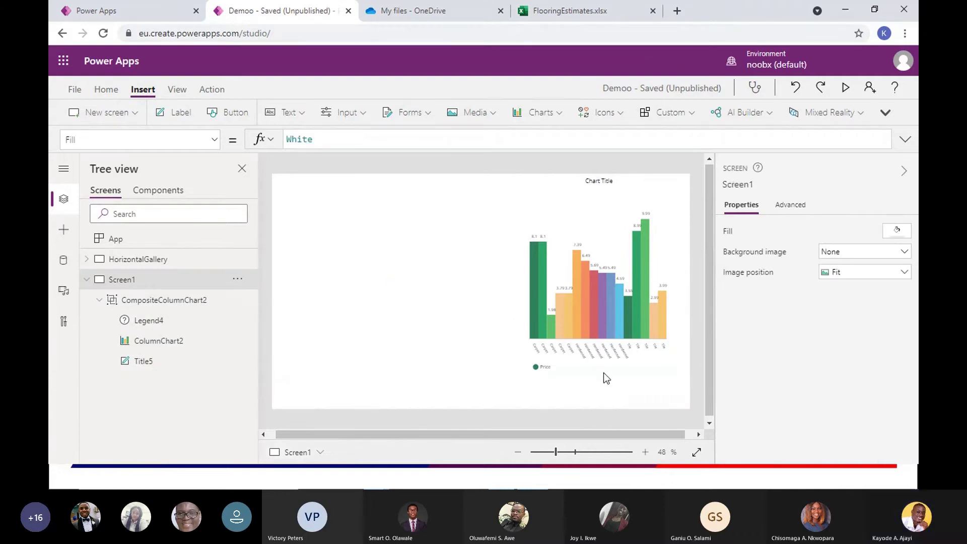
# Widen the column chart group across most of Screen1 and preview it in the running app.
pyautogui.click(528, 312)
pyautogui.moveTo(513, 286); pyautogui.dragTo(300, 264)
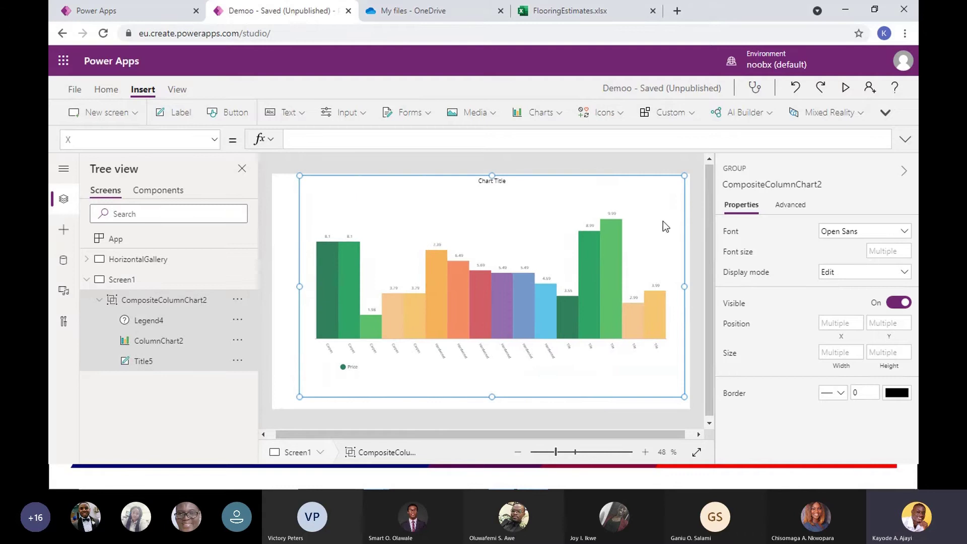
pyautogui.click(847, 88)
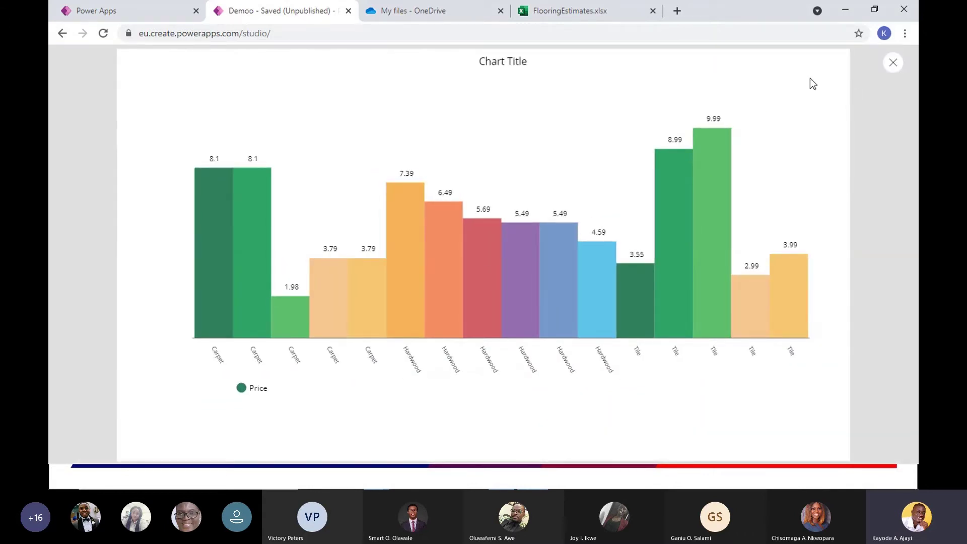
pyautogui.click(892, 62)
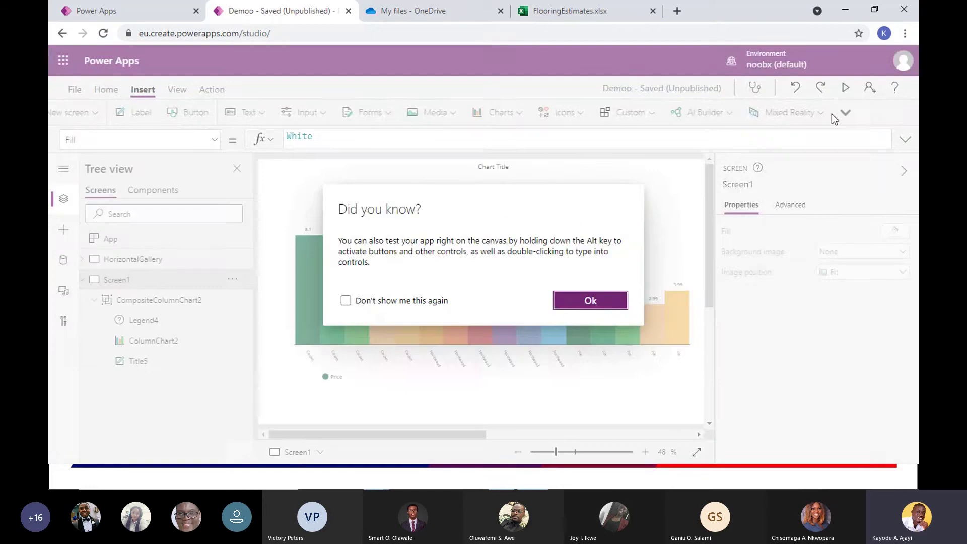
pyautogui.click(579, 304)
# Wrap the column chart's Items formula in a GroupBy function, giving GroupBy(FlooringEstimates).
pyautogui.click(545, 313)
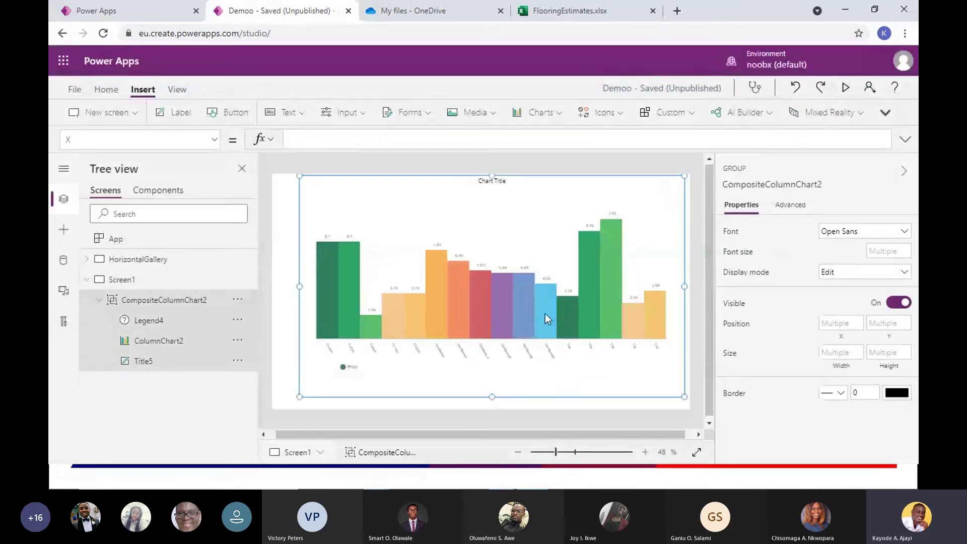
pyautogui.click(545, 313)
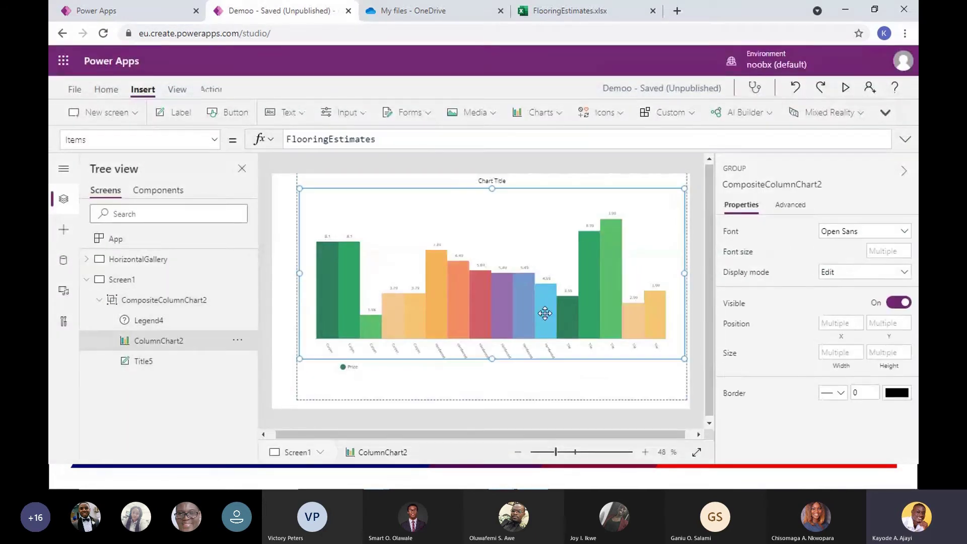
pyautogui.click(293, 139)
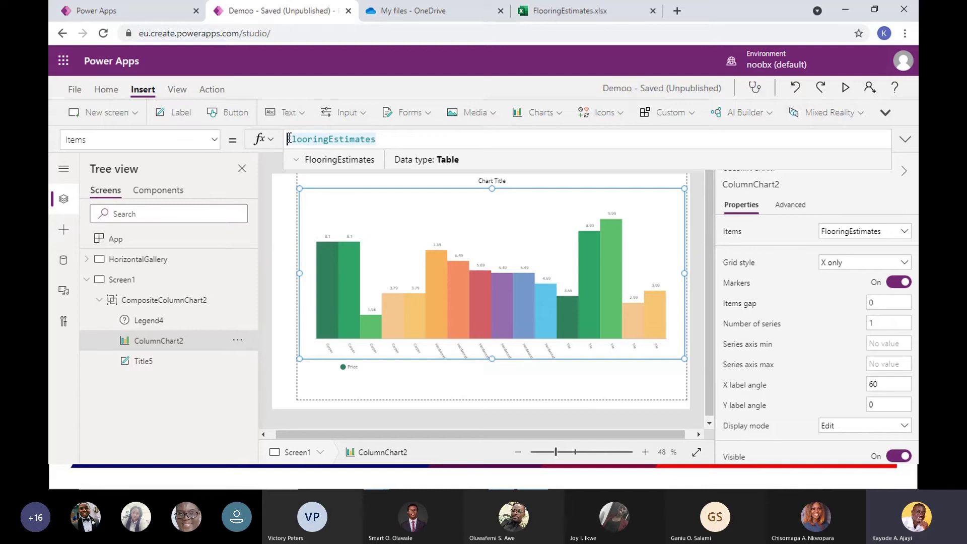
pyautogui.click(289, 138)
pyautogui.write('Grou')
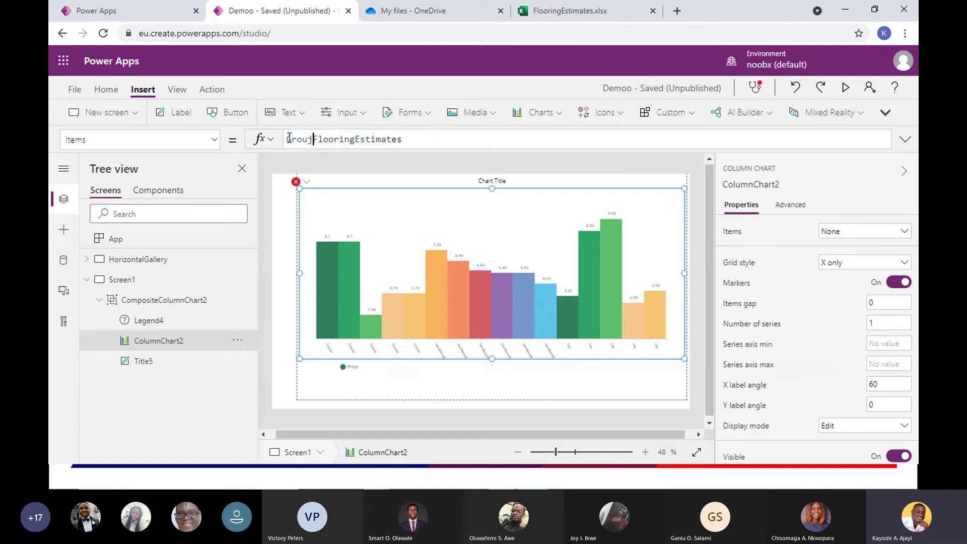
pyautogui.write('pBy')
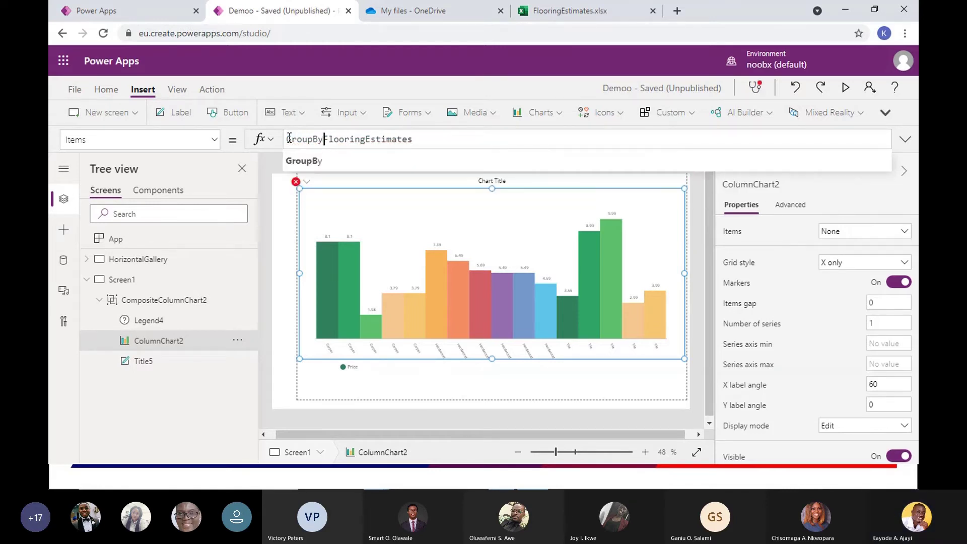
pyautogui.write('(')
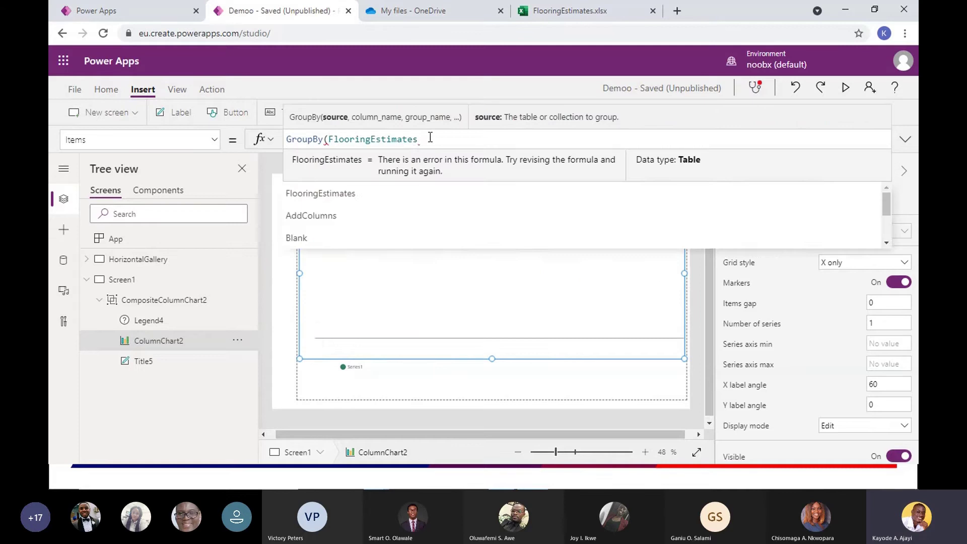
pyautogui.click(435, 139)
pyautogui.write(')')
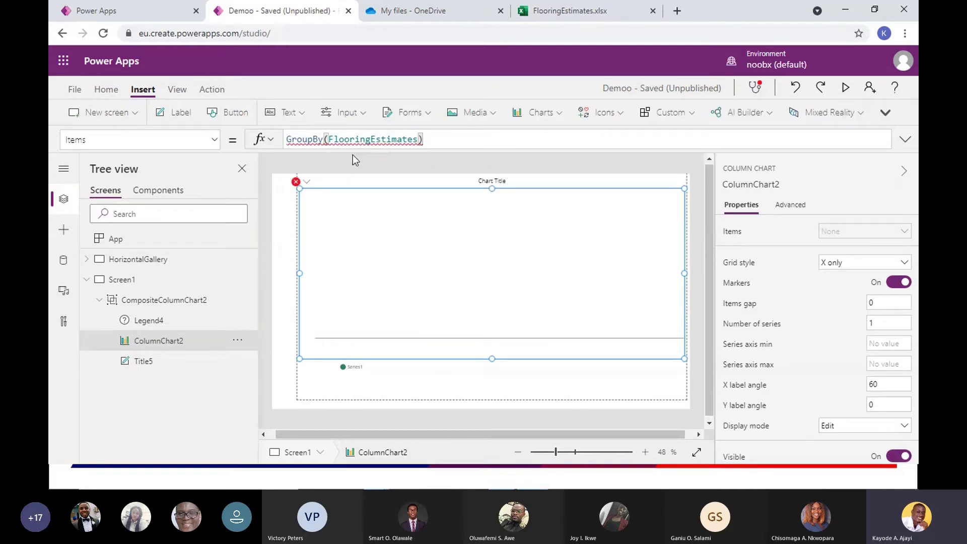
# Add "Category" as the column name argument after FlooringEstimates in the chart's GroupBy formula.
pyautogui.click(329, 139)
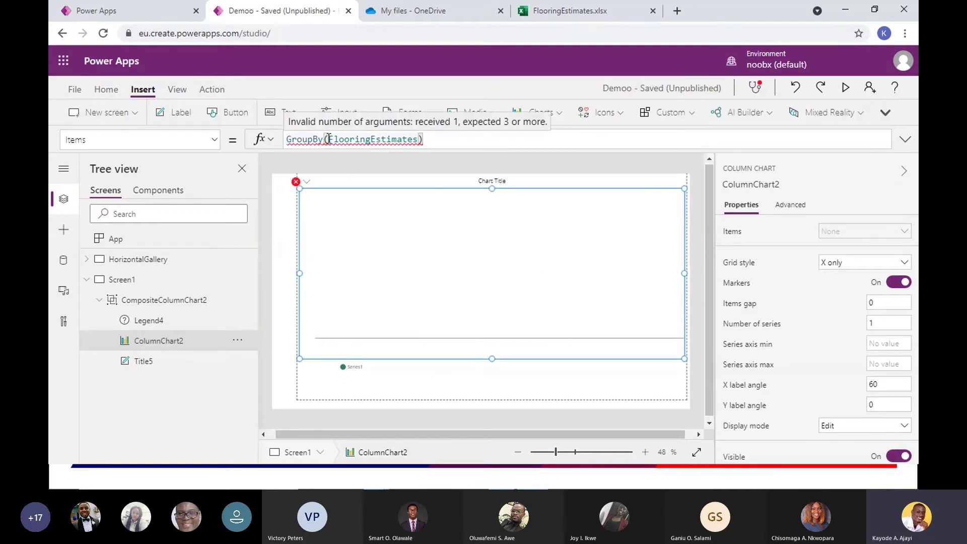
pyautogui.click(420, 139)
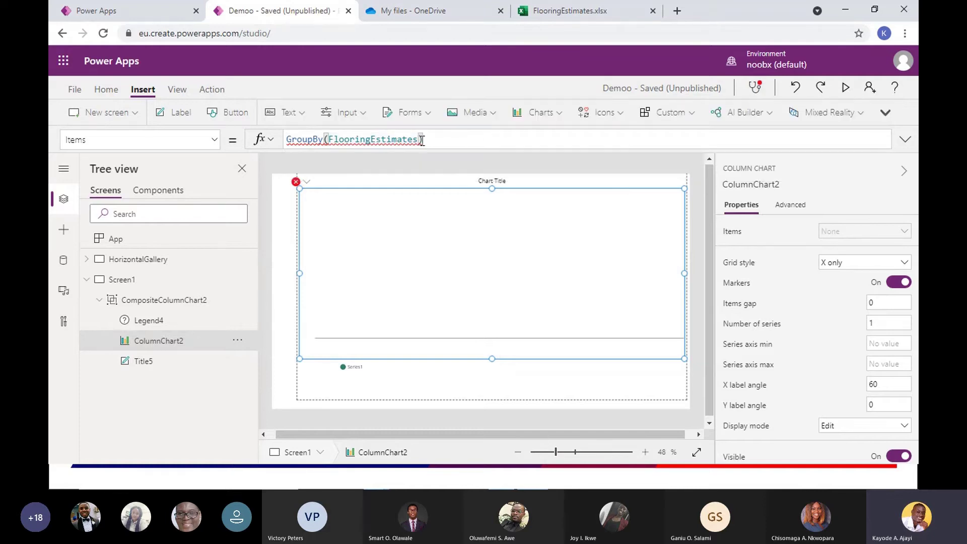
pyautogui.moveTo(422, 141)
pyautogui.press('Left')
pyautogui.write(',')
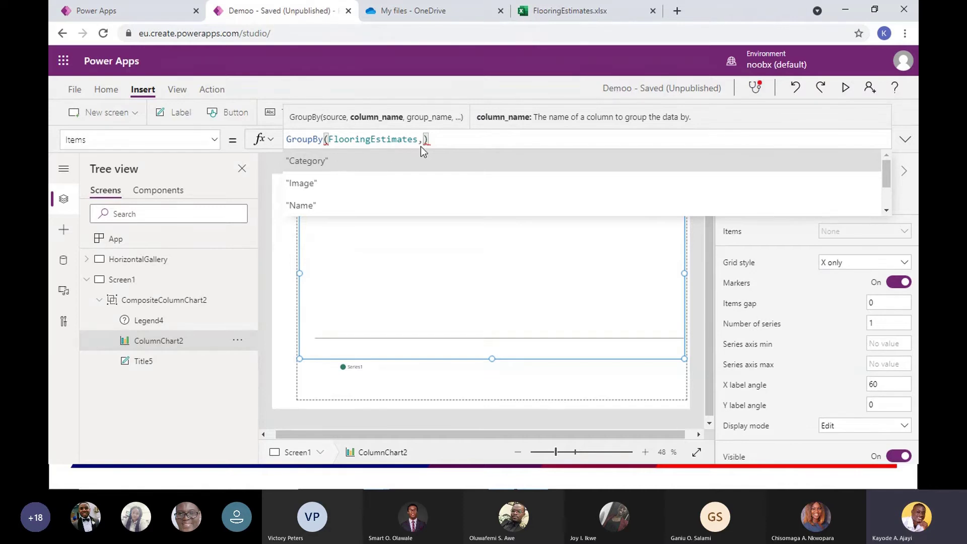
pyautogui.click(421, 160)
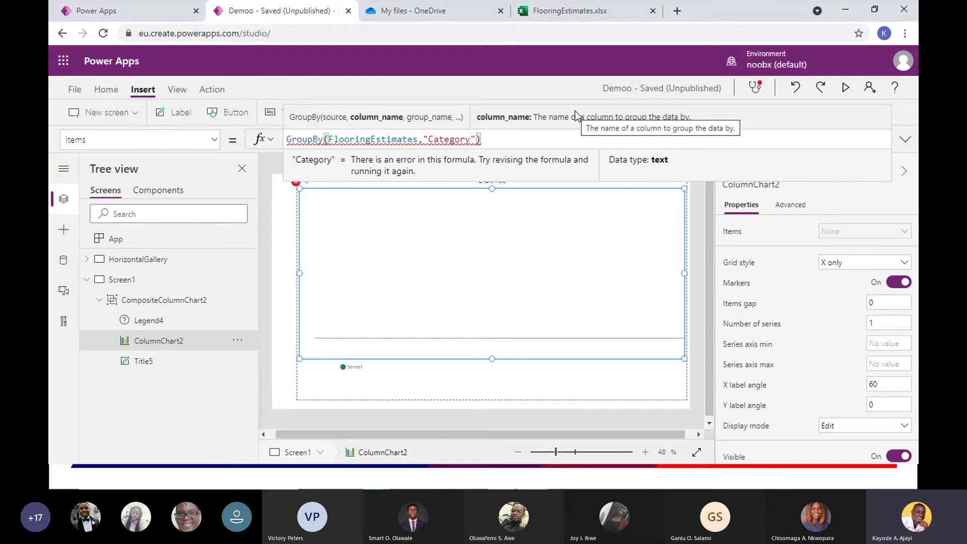
# Complete the chart's GroupBy formula with the group name "CategoryGrps" after "Category".
pyautogui.write(',"Category","')
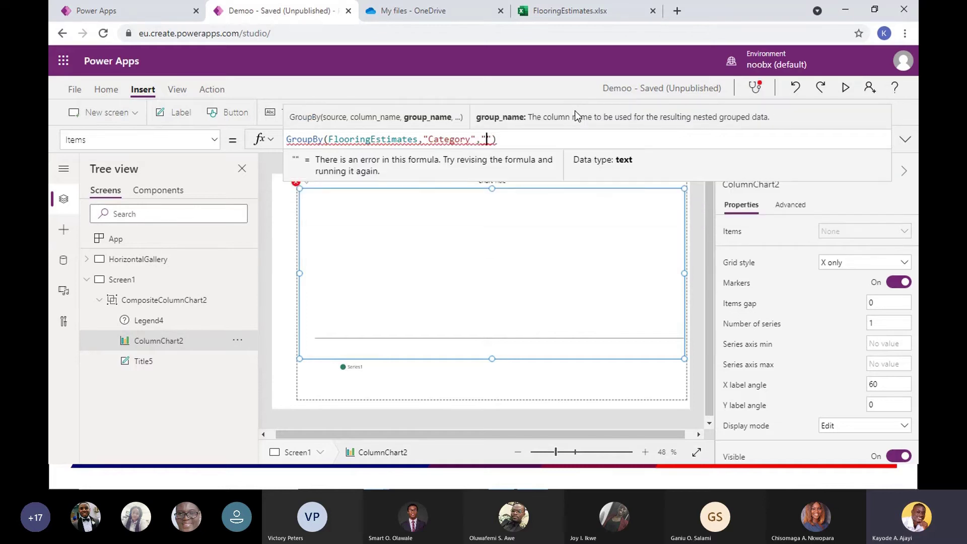
pyautogui.write('CategoryGrp')
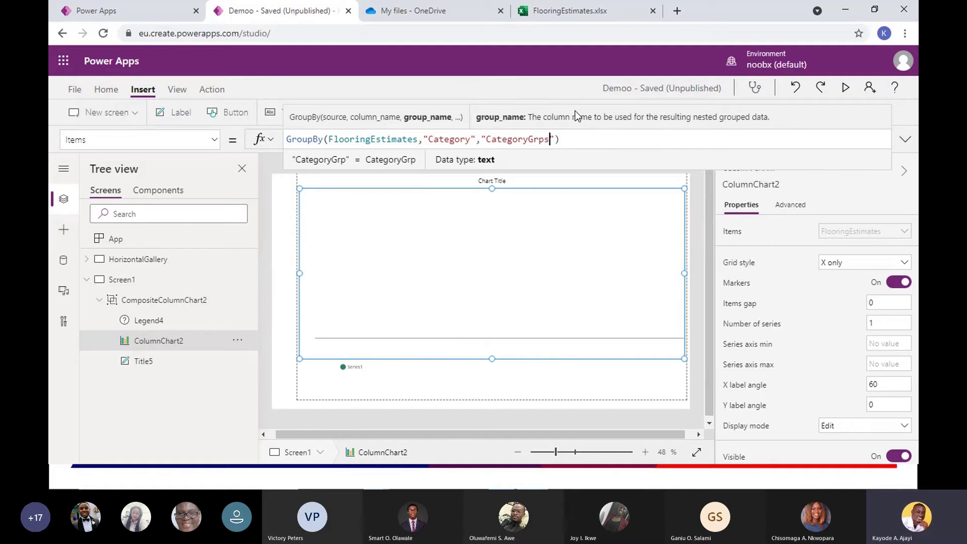
pyautogui.write('s')
pyautogui.click(574, 137)
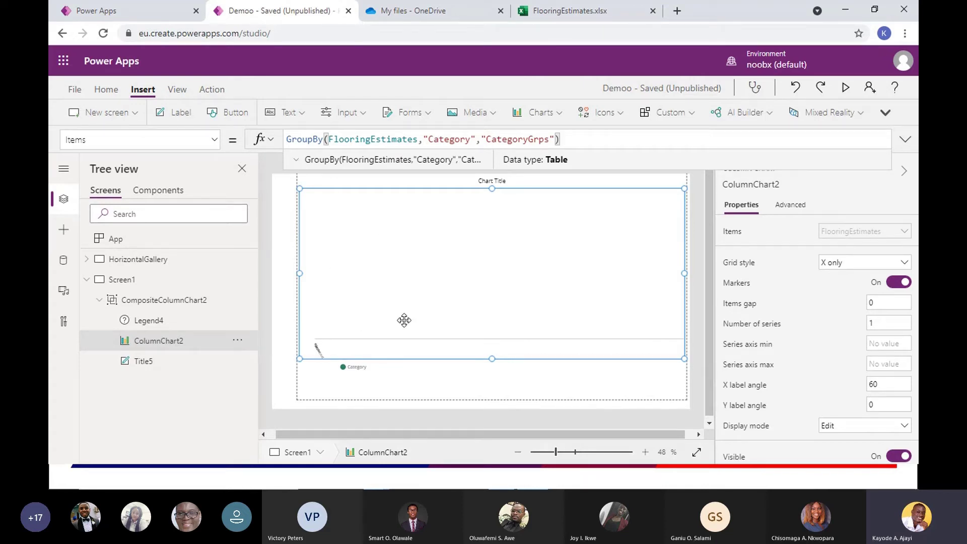
# Narrow the column chart group from its left edge so it occupies only the right-hand part of Screen1.
pyautogui.click(351, 386)
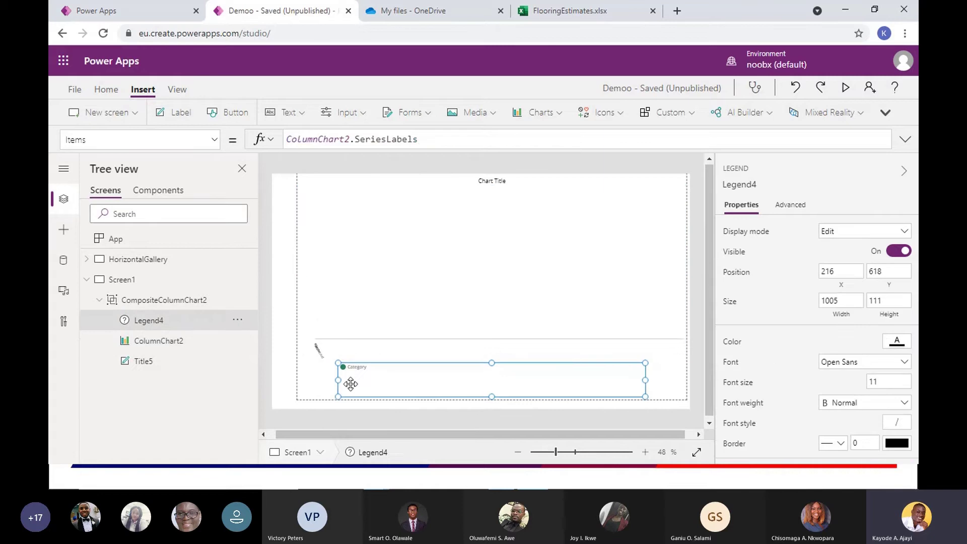
pyautogui.click(305, 375)
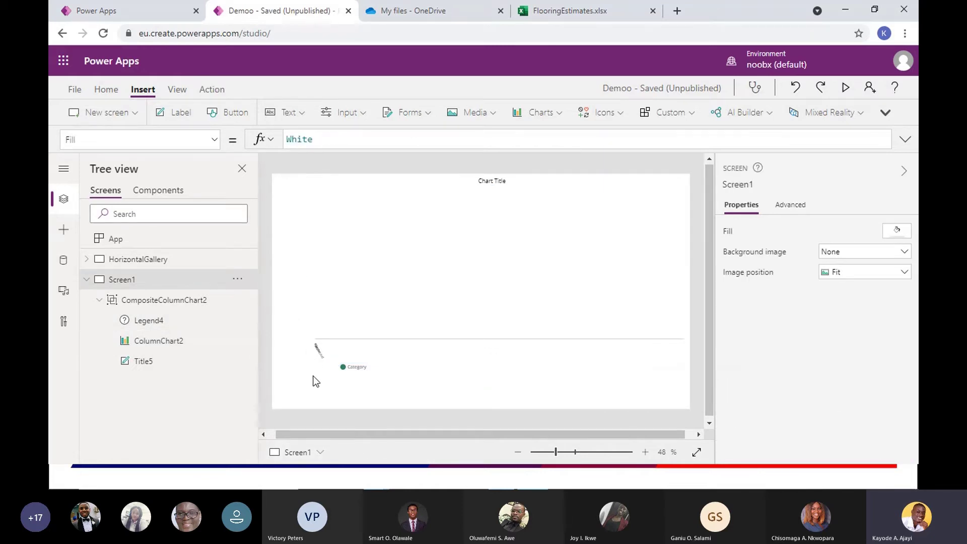
pyautogui.click(316, 381)
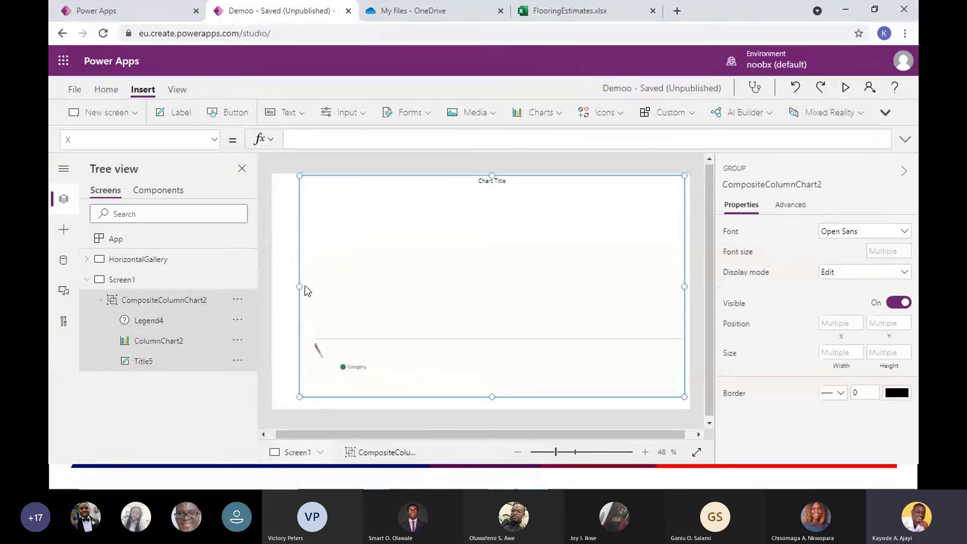
pyautogui.moveTo(305, 285); pyautogui.dragTo(456, 286)
pyautogui.click(298, 167)
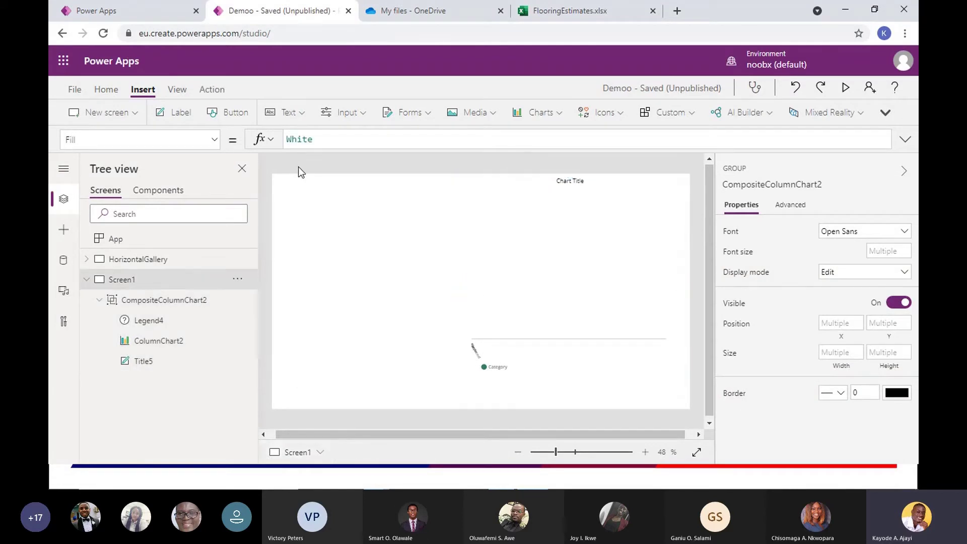
pyautogui.click(542, 384)
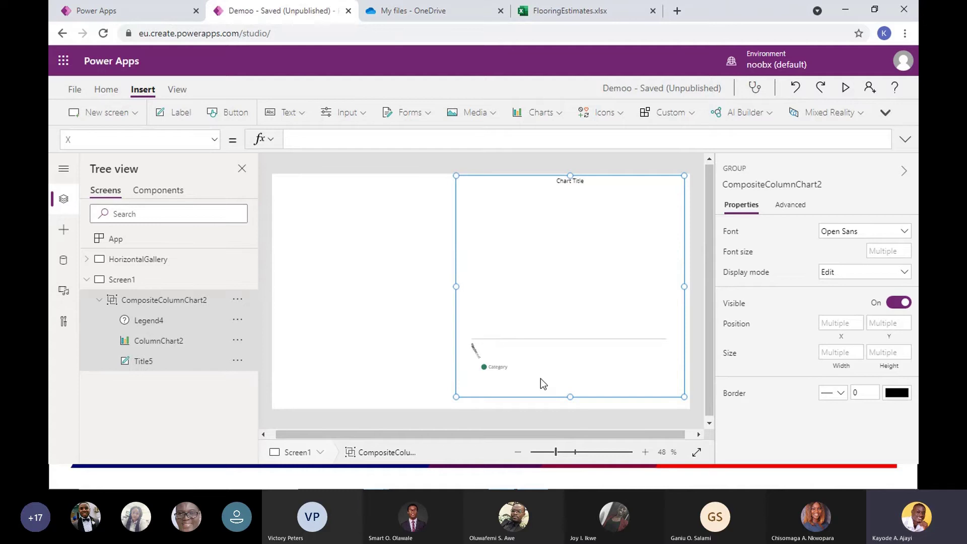
# Copy the column chart's complete GroupBy formula from its Items property.
pyautogui.click(487, 348)
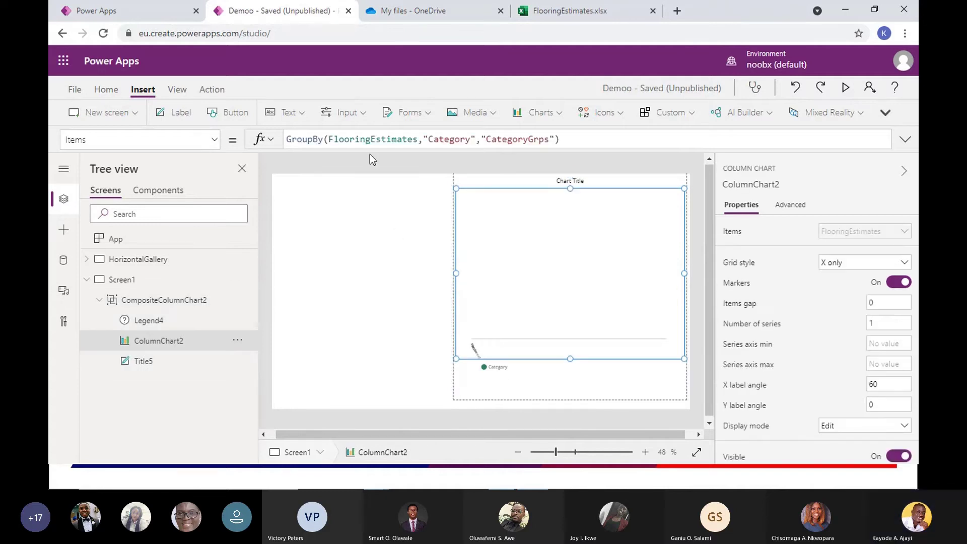
pyautogui.click(500, 371)
pyautogui.click(500, 344)
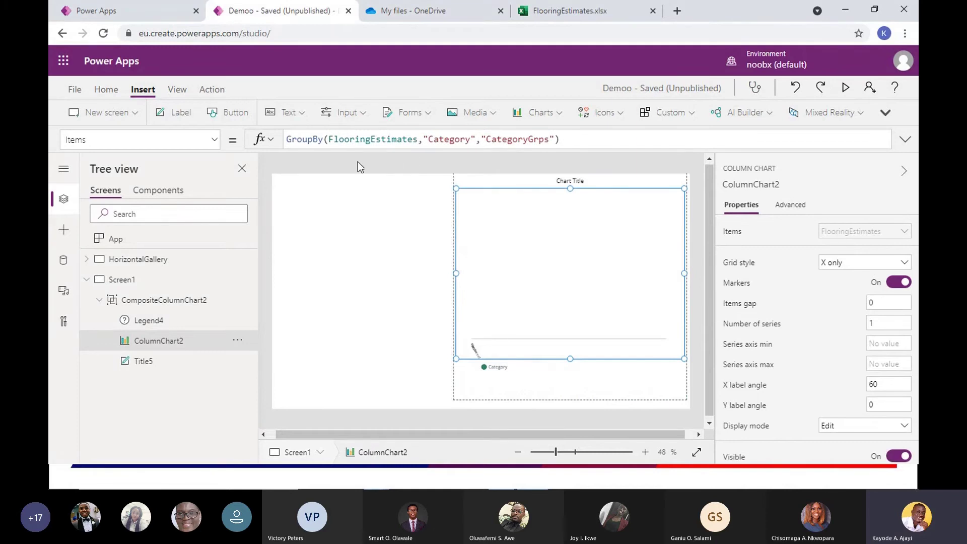
pyautogui.click(562, 141)
pyautogui.hotkey('ctrl', 'a')
pyautogui.hotkey('ctrl', 'c')
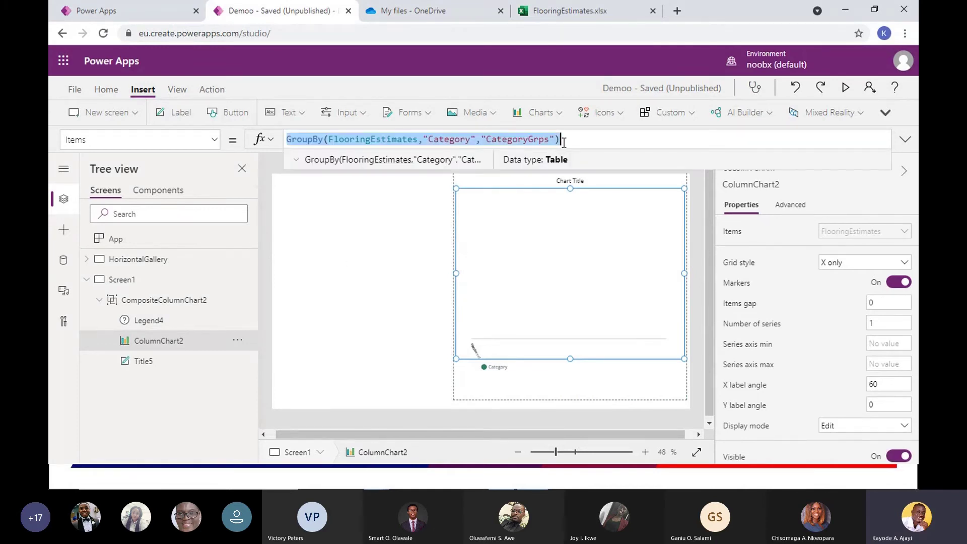
# Insert a button at about X 48, Y 188 and set its OnSelect to Set(Data,GroupBy(FlooringEstimates,"Category","CategoryGrps")).
pyautogui.click(222, 113)
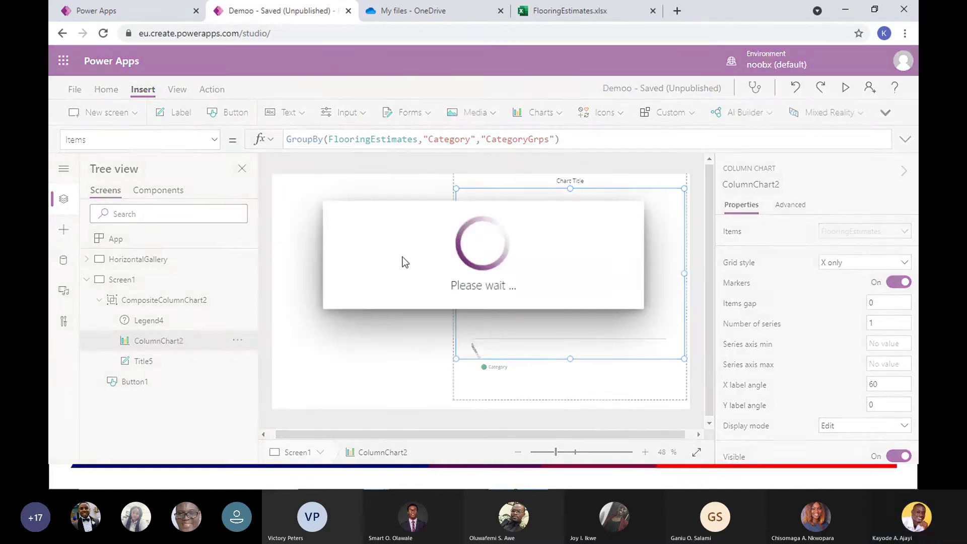
pyautogui.moveTo(322, 194); pyautogui.dragTo(324, 239)
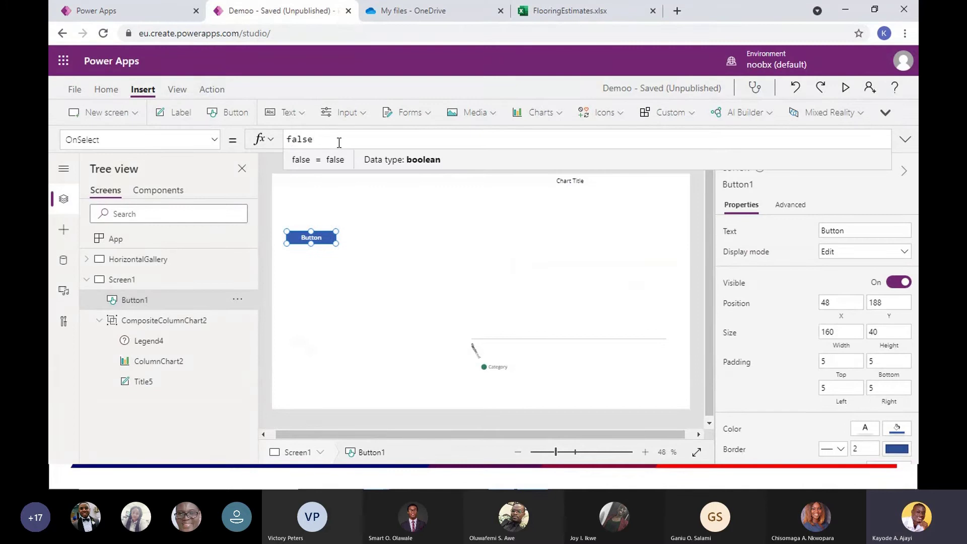
pyautogui.hotkey('ctrl', 'a')
pyautogui.write('Set(data')
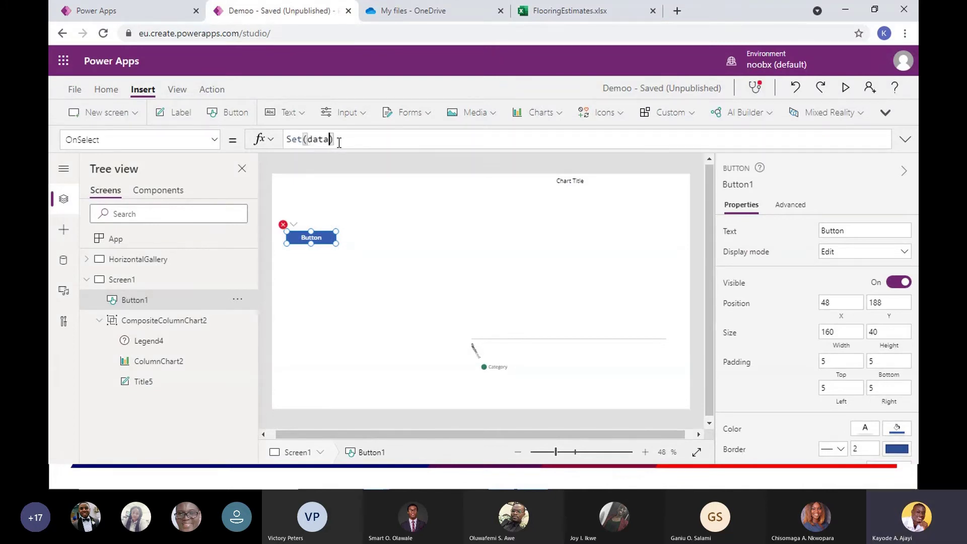
pyautogui.write(',')
pyautogui.hotkey('ctrl', 'v')
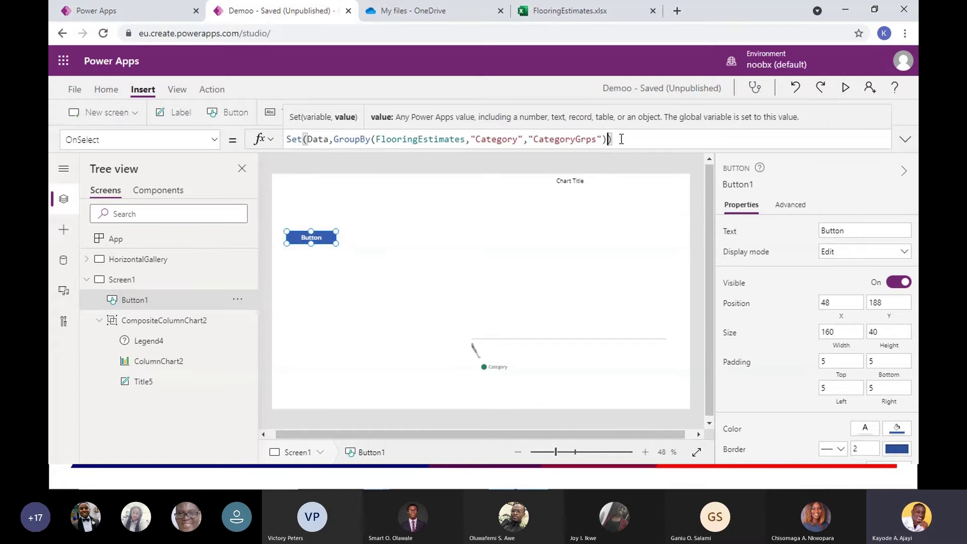
pyautogui.click(622, 139)
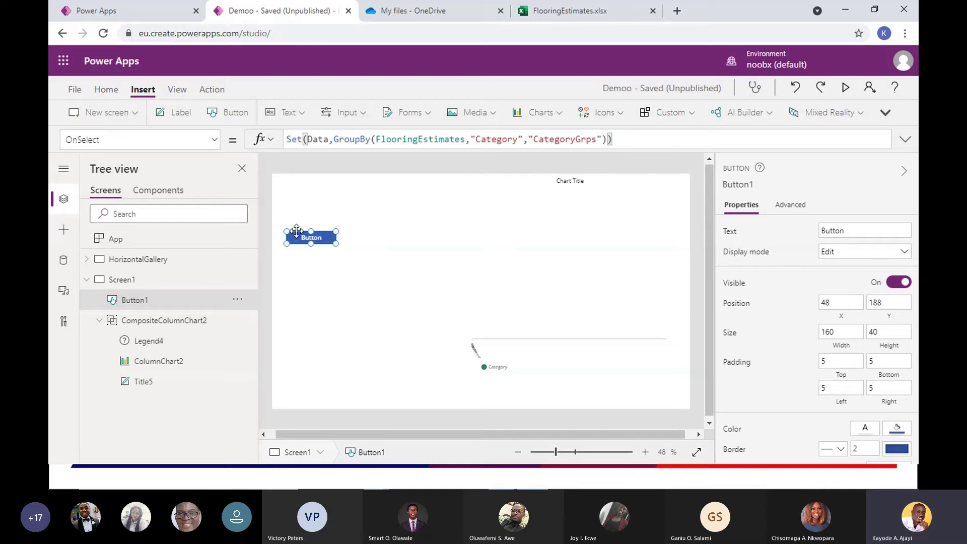
pyautogui.click(319, 139)
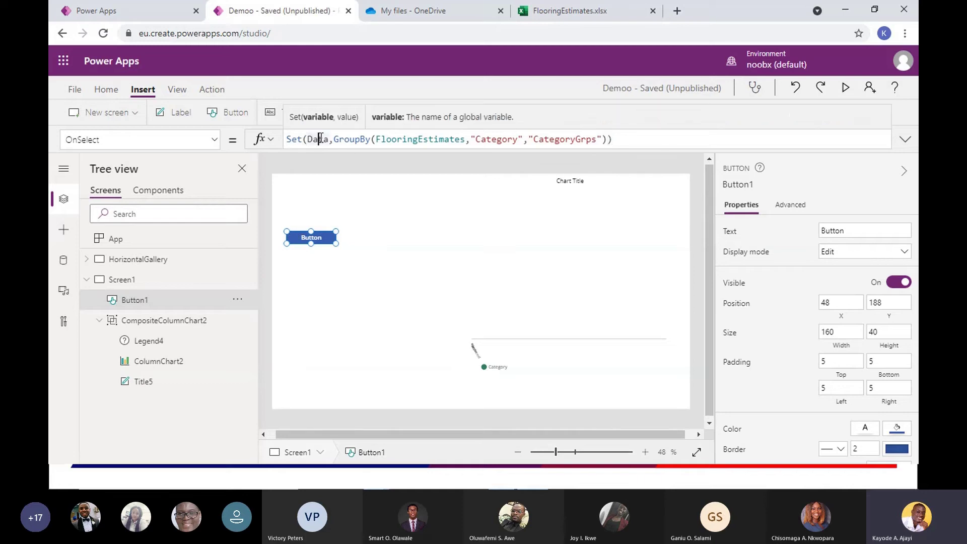
pyautogui.moveTo(355, 139); pyautogui.dragTo(614, 138)
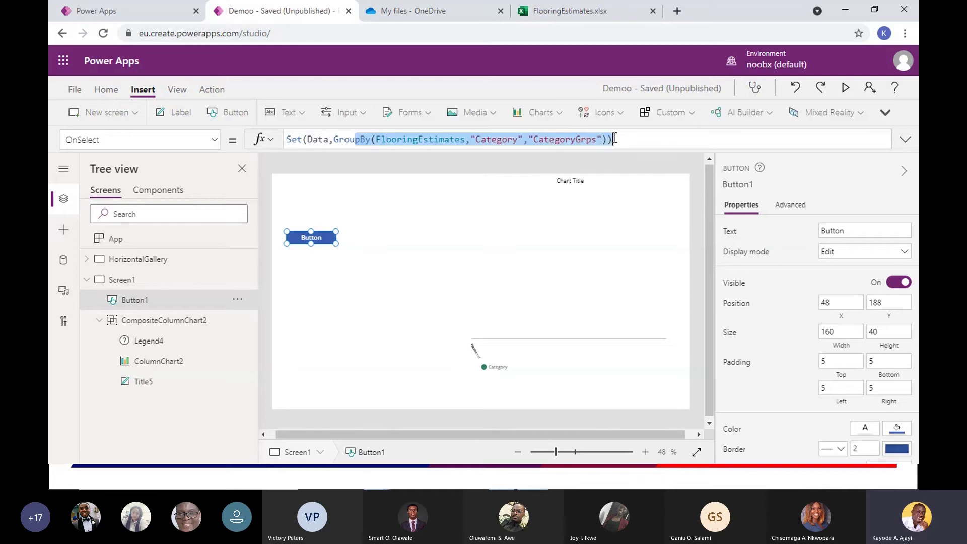
# Replace the Set function with Collect in the button's OnSelect formula, keeping Data as the collection name.
pyautogui.click(296, 139)
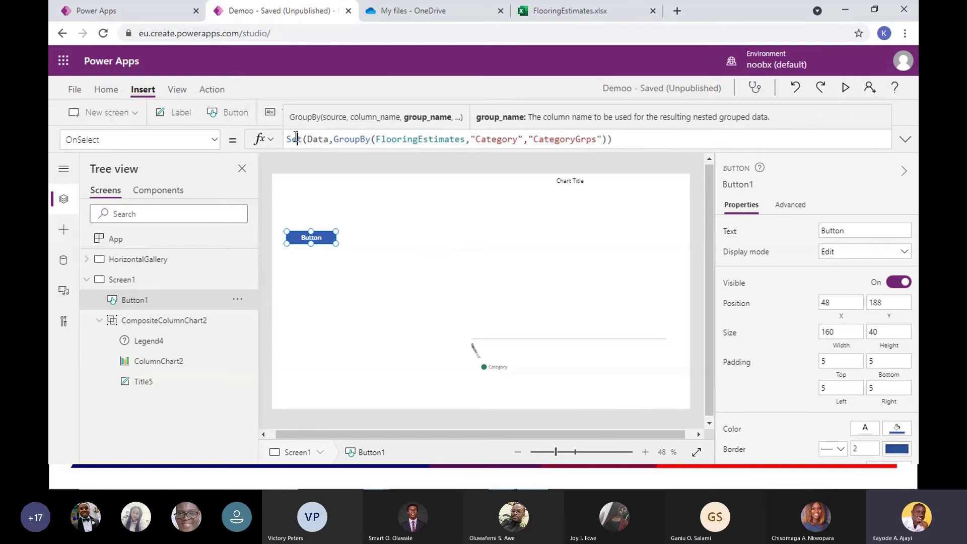
pyautogui.doubleClick(296, 139)
pyautogui.press('BackSpace')
pyautogui.write('Collect')
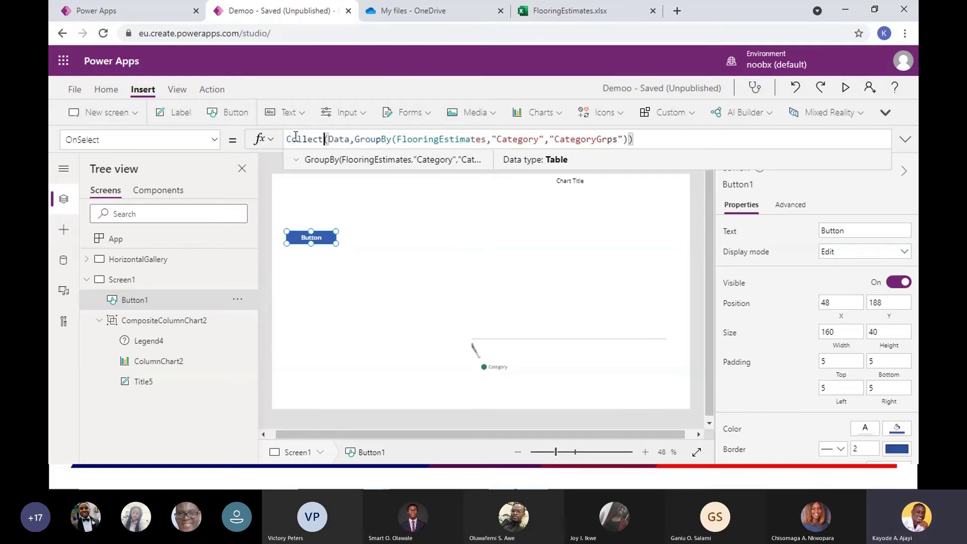
pyautogui.press('Escape')
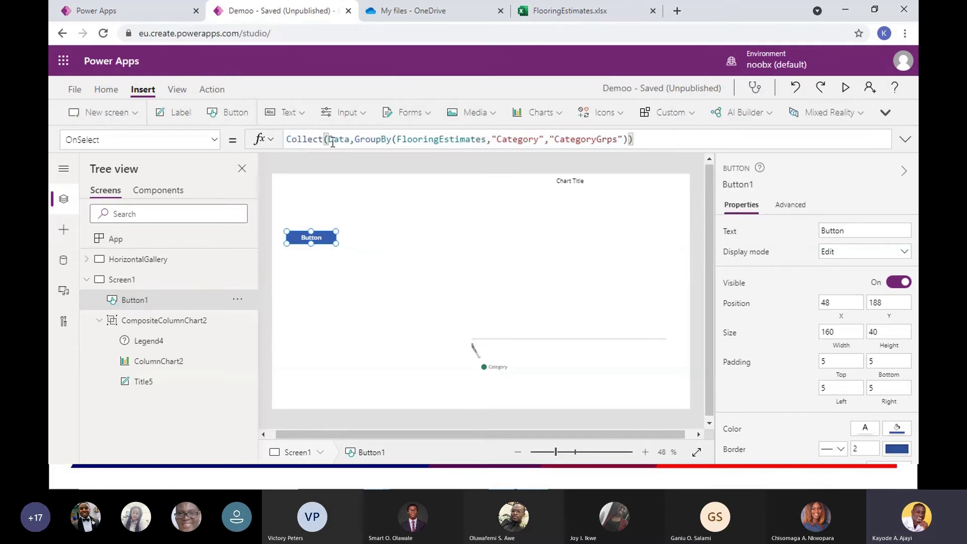
pyautogui.click(387, 141)
pyautogui.click(334, 140)
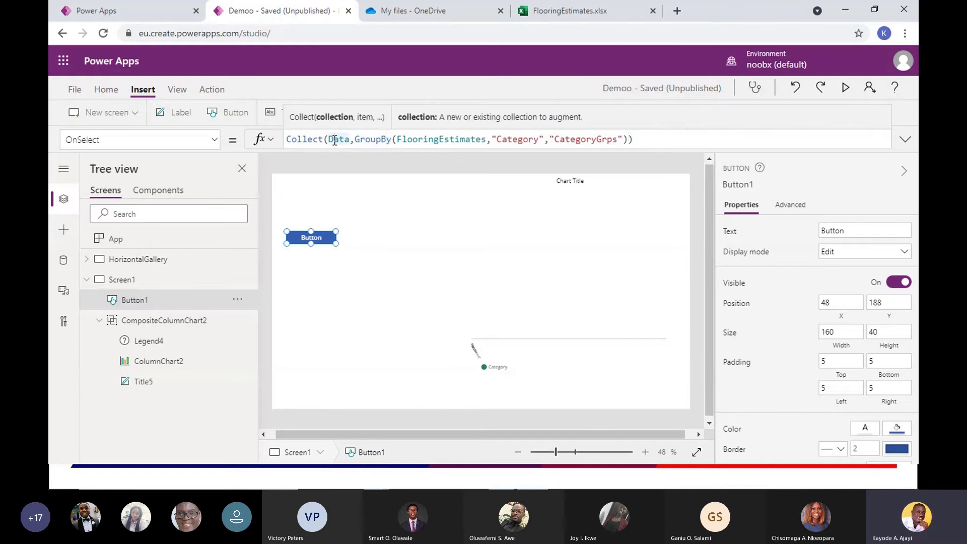
# Preview the app, run the button to fill the Data collection, and return to the editor.
pyautogui.click(845, 91)
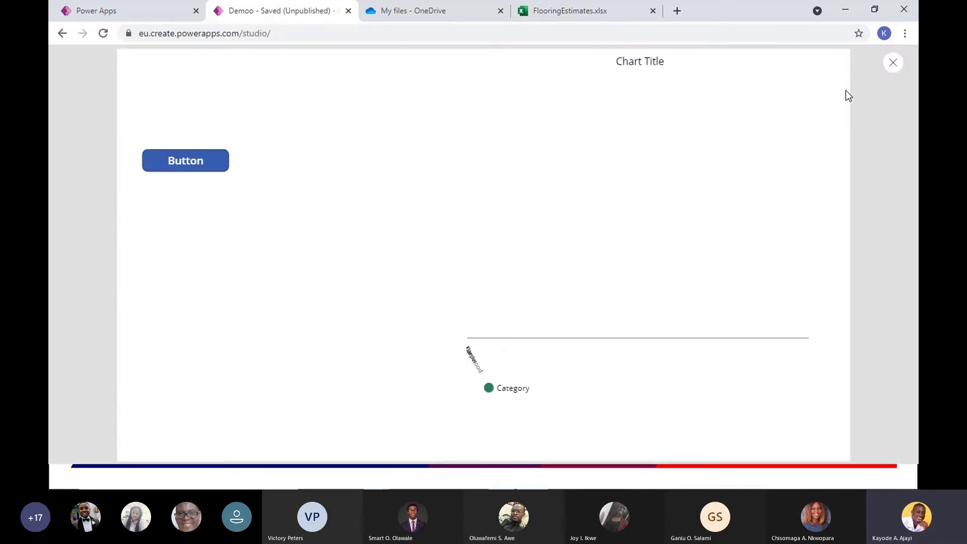
pyautogui.click(194, 165)
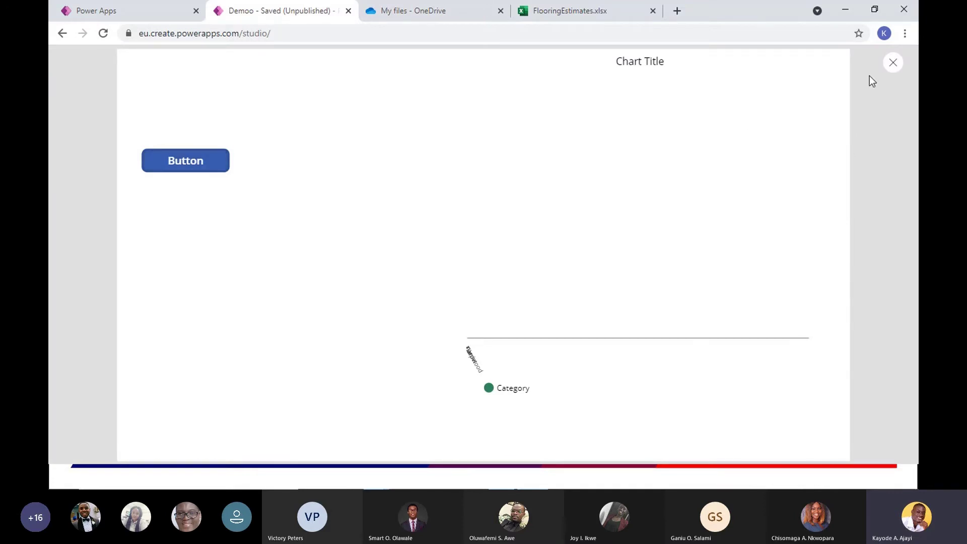
pyautogui.click(892, 62)
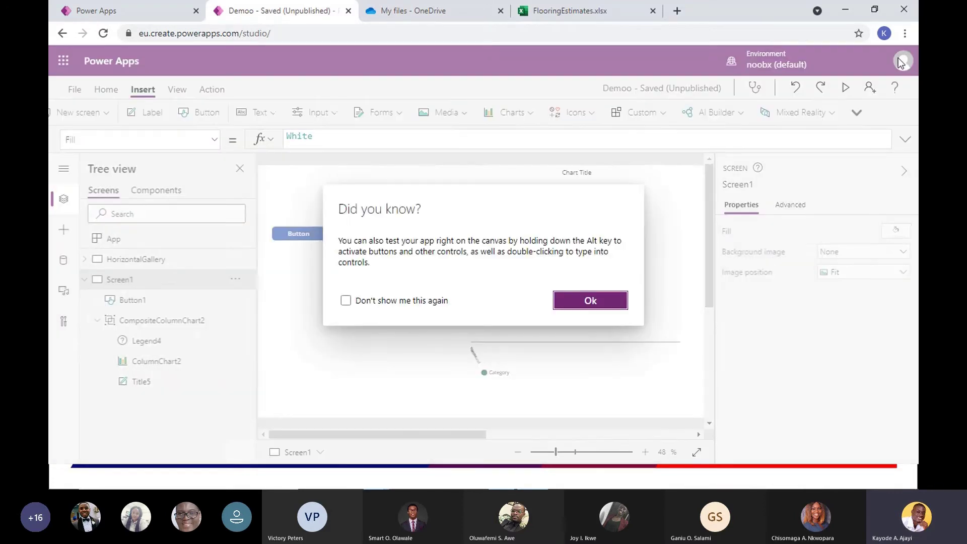
pyautogui.click(586, 302)
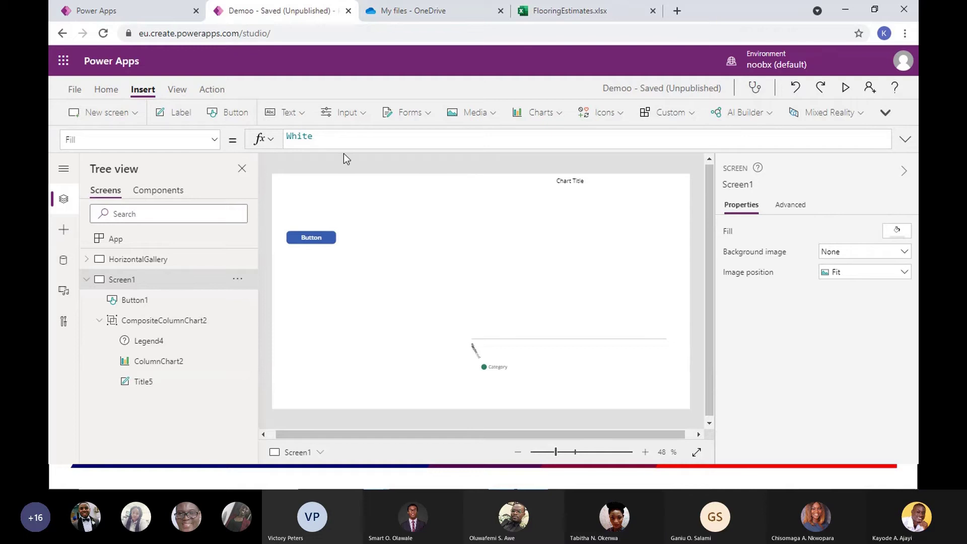
# Open the app's collections and examine the Category and CategoryGrps columns of the Data collection.
pyautogui.click(178, 91)
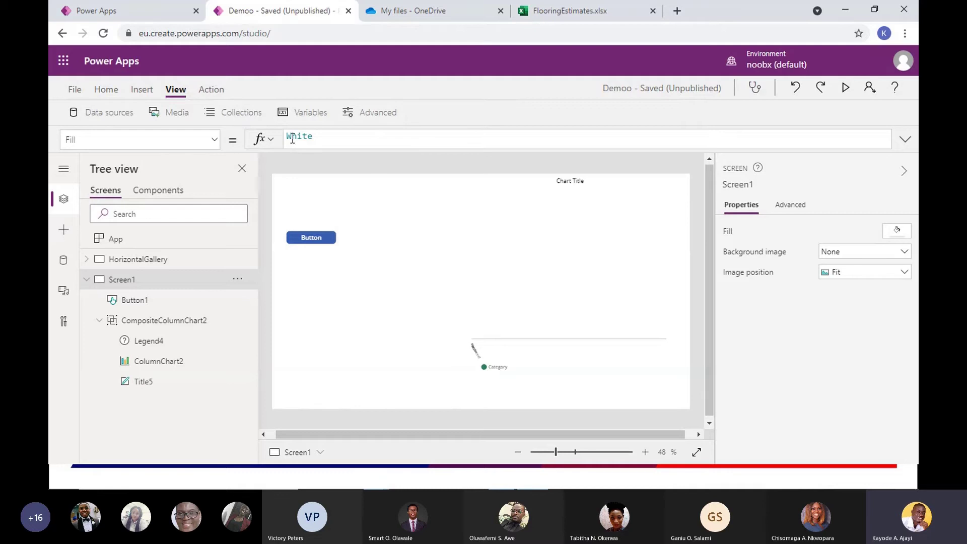
pyautogui.click(238, 111)
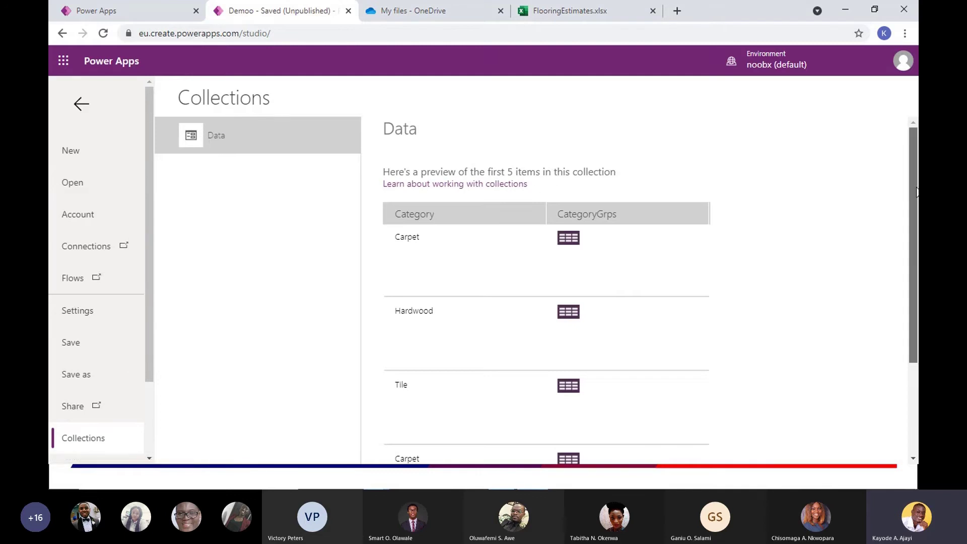
pyautogui.scroll(-2, 914, 265)
pyautogui.scroll(2, 915, 265)
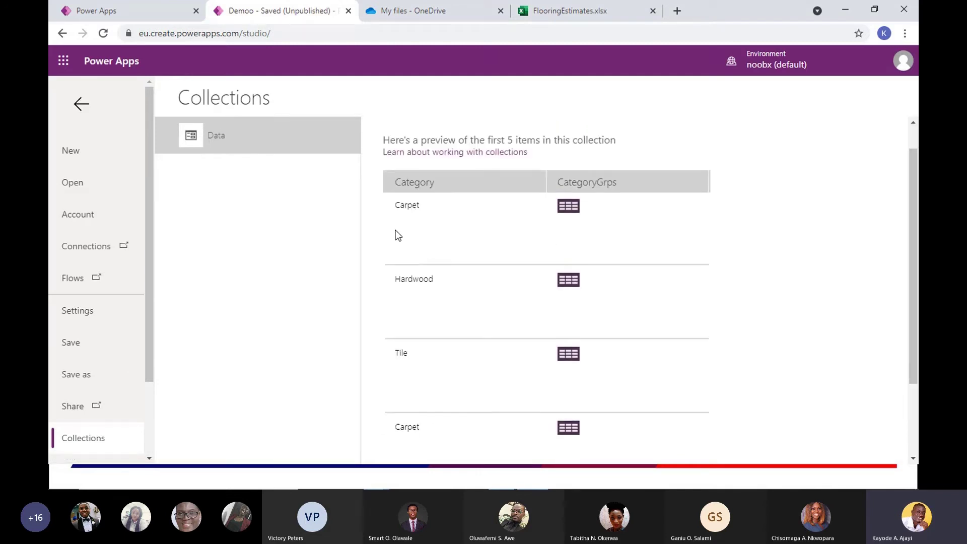
pyautogui.scroll(-2, 426, 330)
pyautogui.scroll(1, 426, 330)
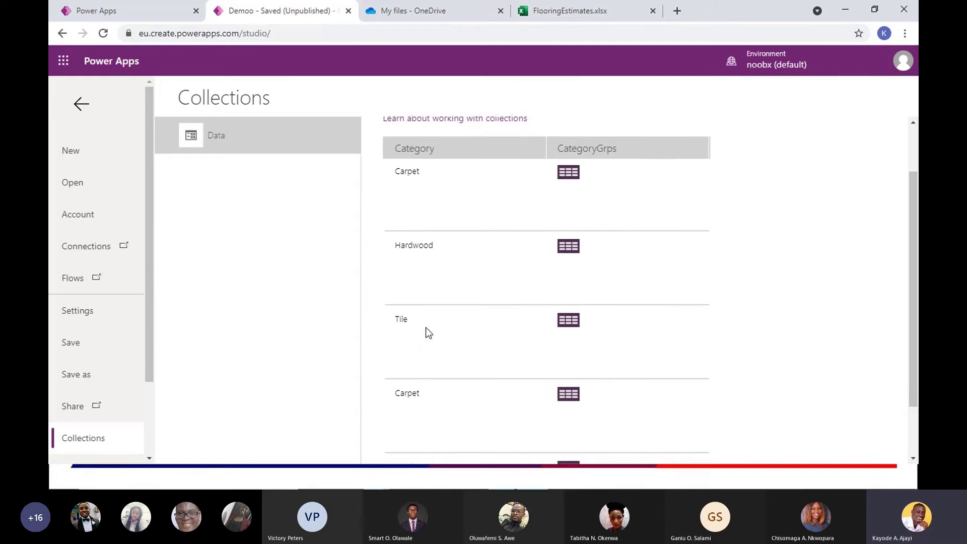
pyautogui.scroll(-1, 426, 329)
pyautogui.scroll(2, 425, 327)
pyautogui.scroll(-1, 425, 327)
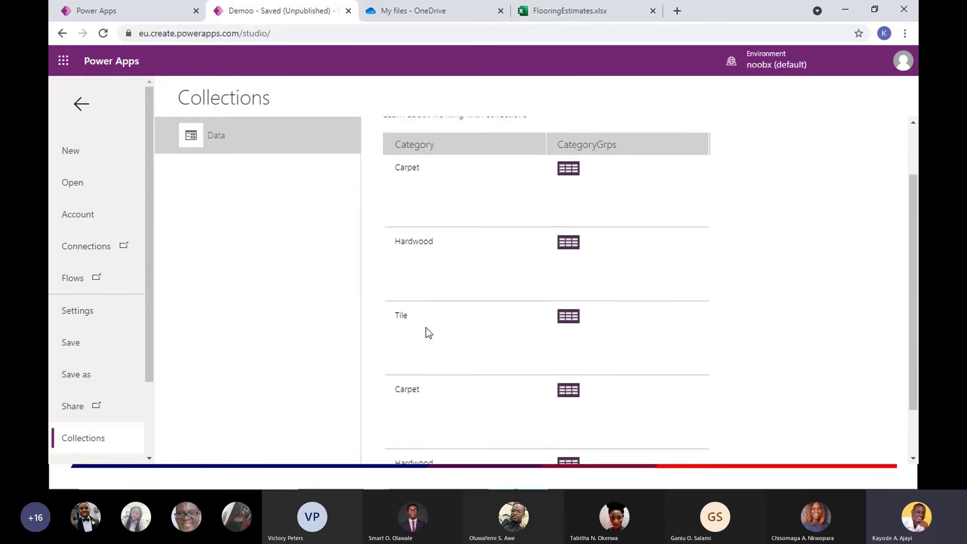
pyautogui.scroll(1, 425, 328)
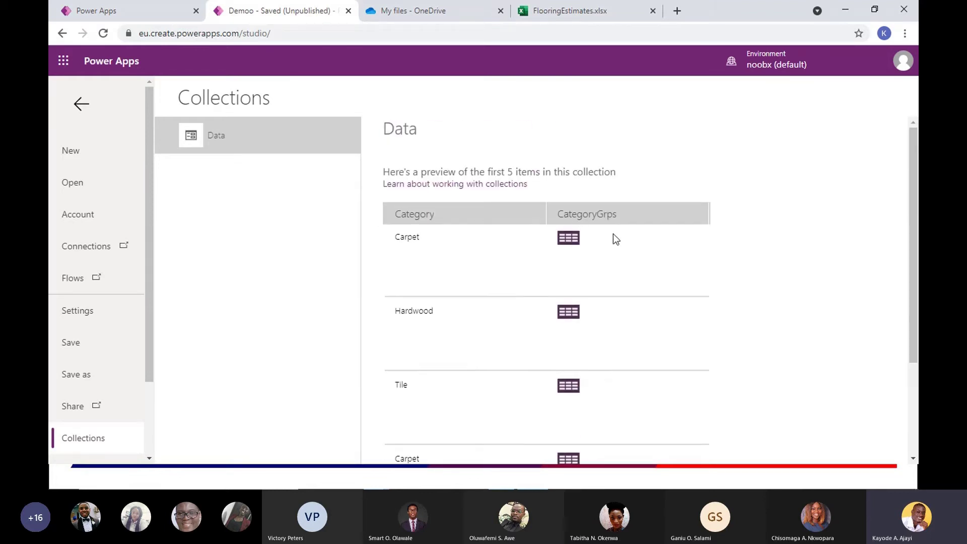
# Inspect the nested CategoryGrps table for the first Carpet row and return to the app editor.
pyautogui.click(569, 239)
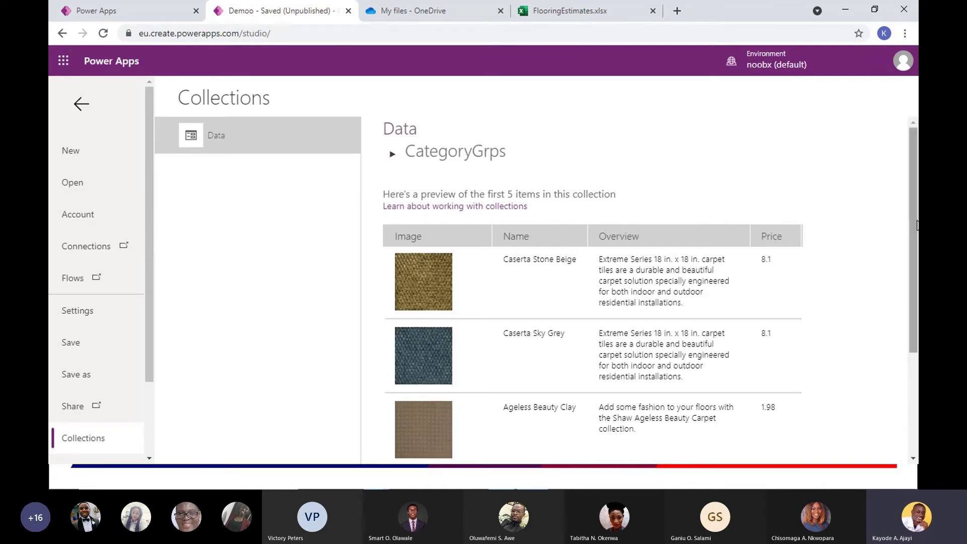
pyautogui.moveTo(916, 216); pyautogui.dragTo(901, 134)
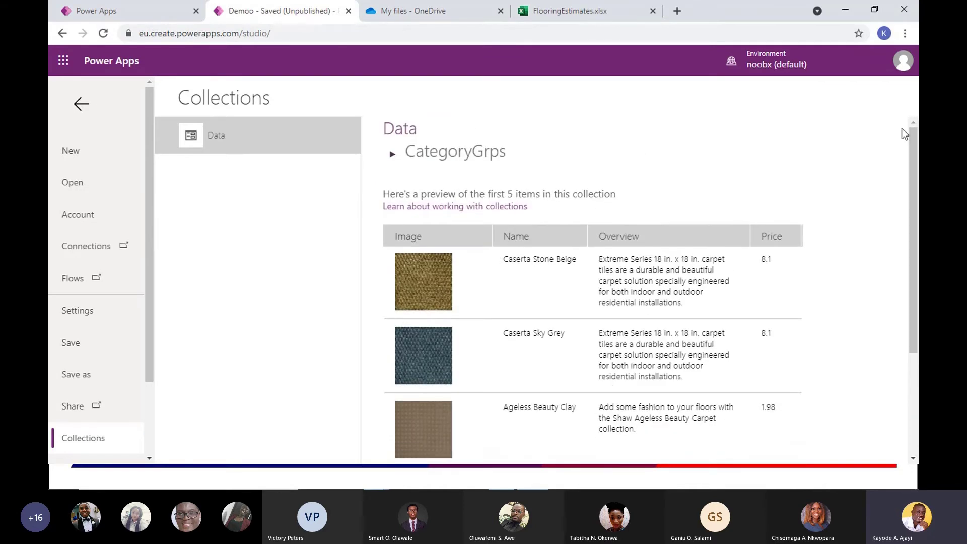
pyautogui.click(81, 107)
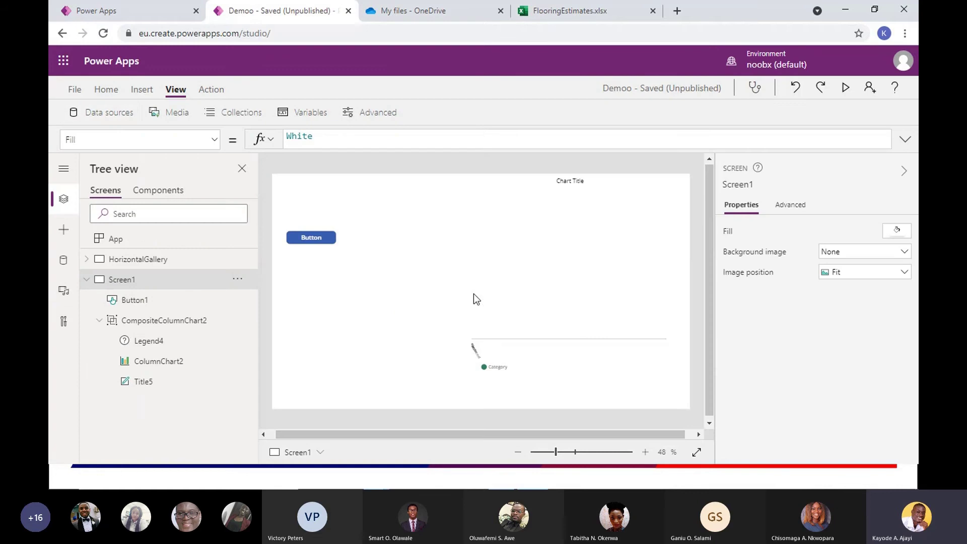
# Examine the GroupBy formula in the Items property of the column chart on Screen1.
pyautogui.click(469, 344)
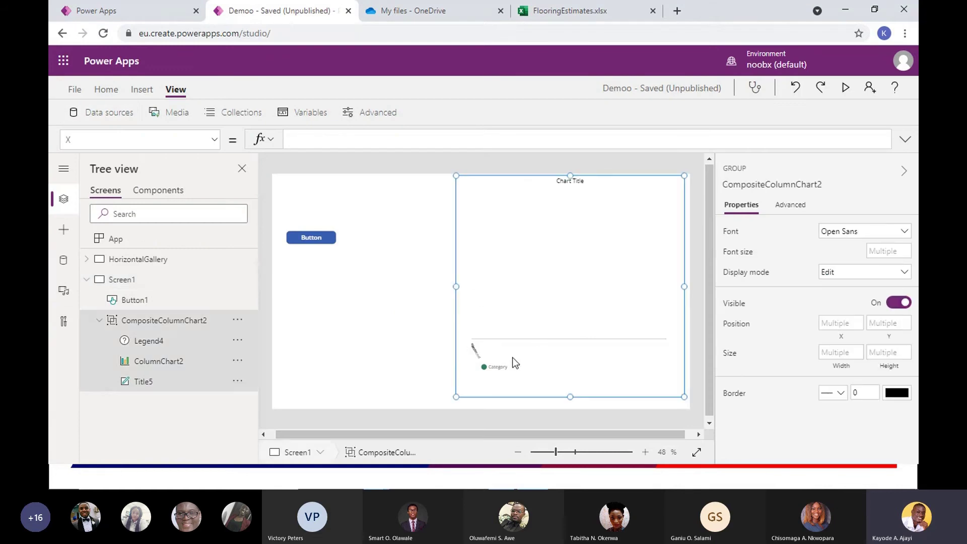
pyautogui.click(510, 323)
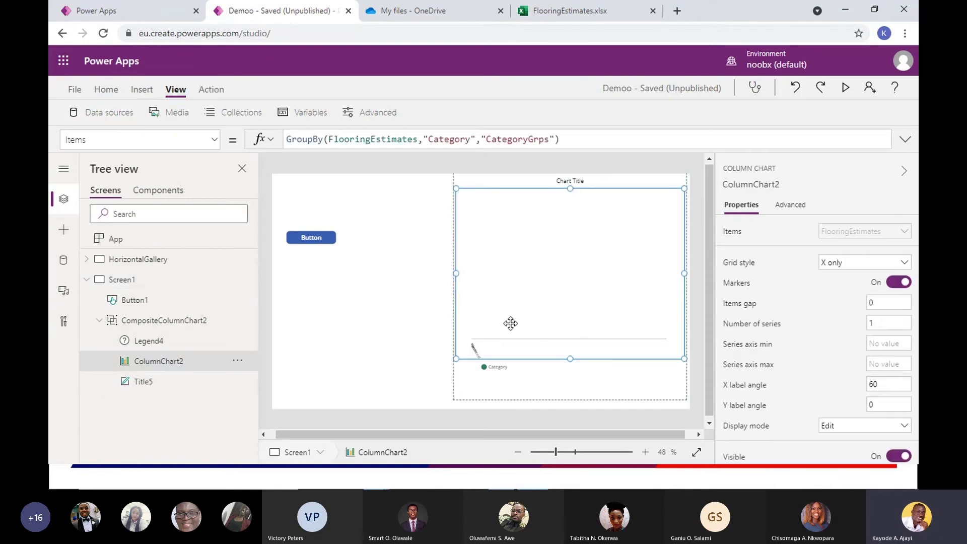
pyautogui.click(561, 139)
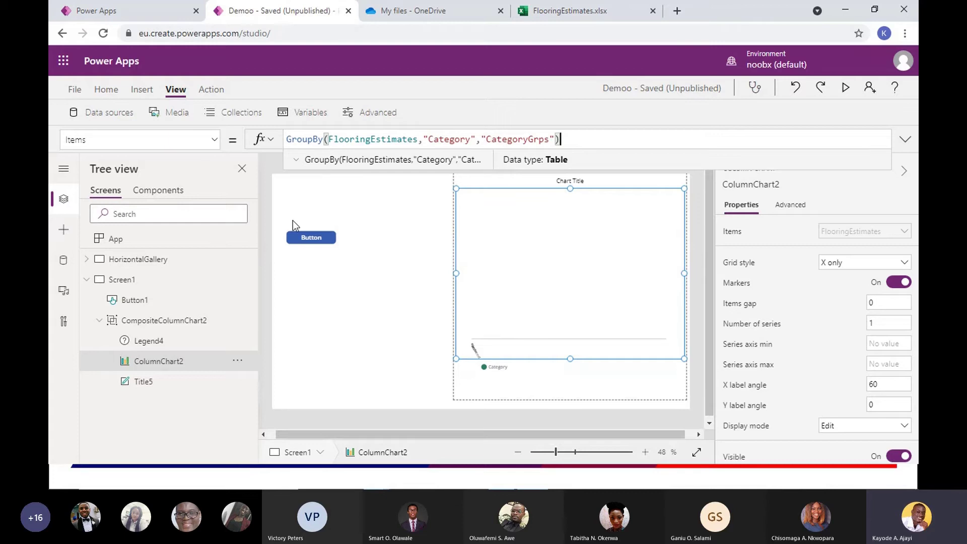
# On the HorizontalGallery screen, examine the full AddColumns formula in the Items property of Gallery1, the single-colour bar gallery.
pyautogui.click(136, 265)
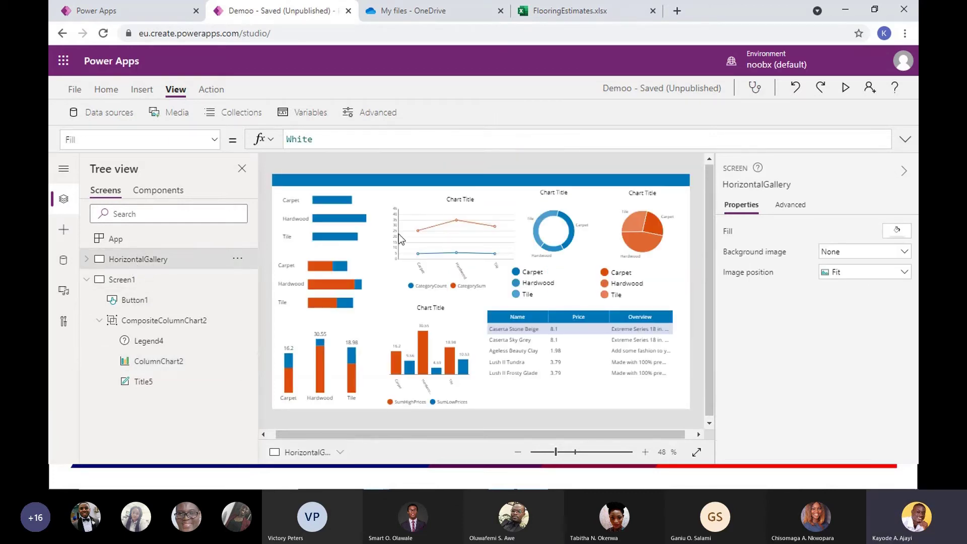
pyautogui.click(348, 251)
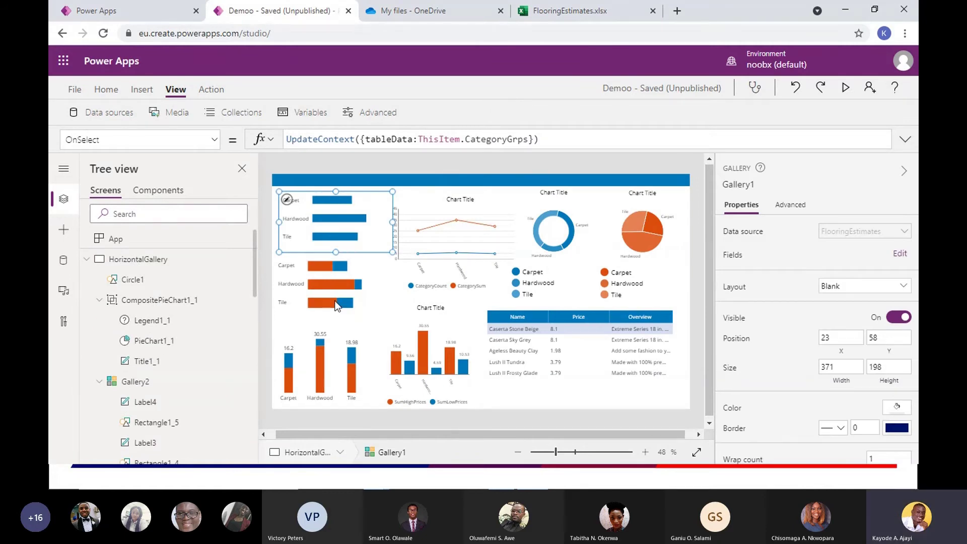
pyautogui.click(137, 140)
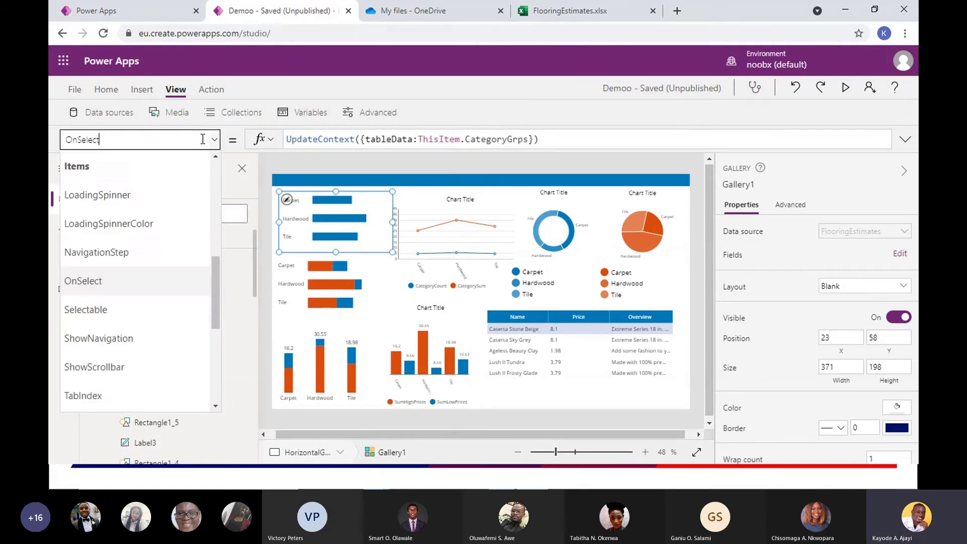
pyautogui.click(136, 166)
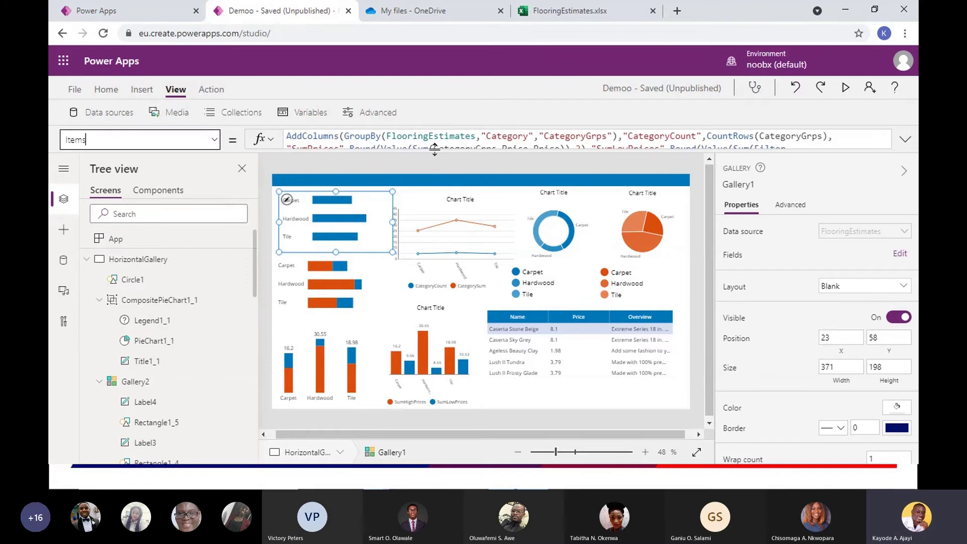
pyautogui.click(435, 150)
pyautogui.click(385, 137)
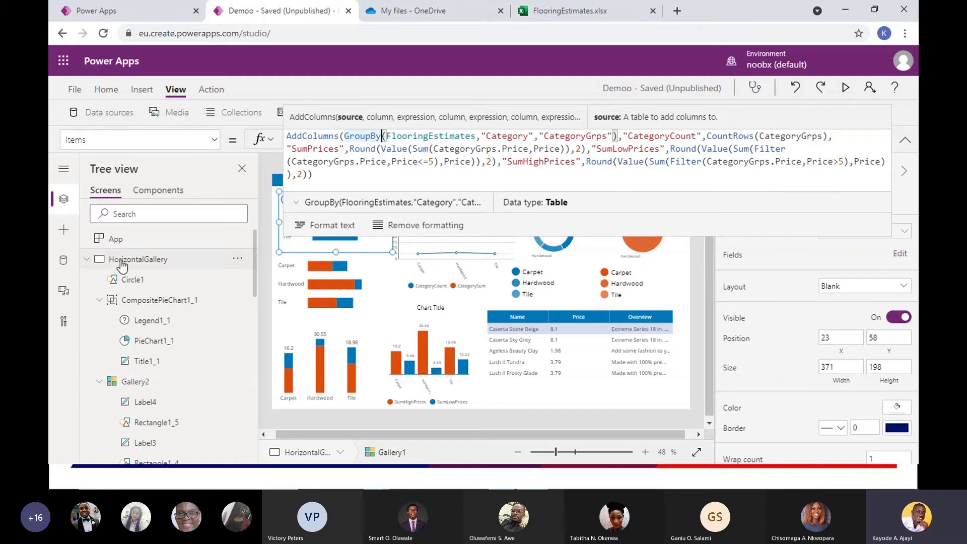
# Return to Screen1, collapse the expanded formula area, and move the whole column chart group closer to the button.
pyautogui.click(88, 259)
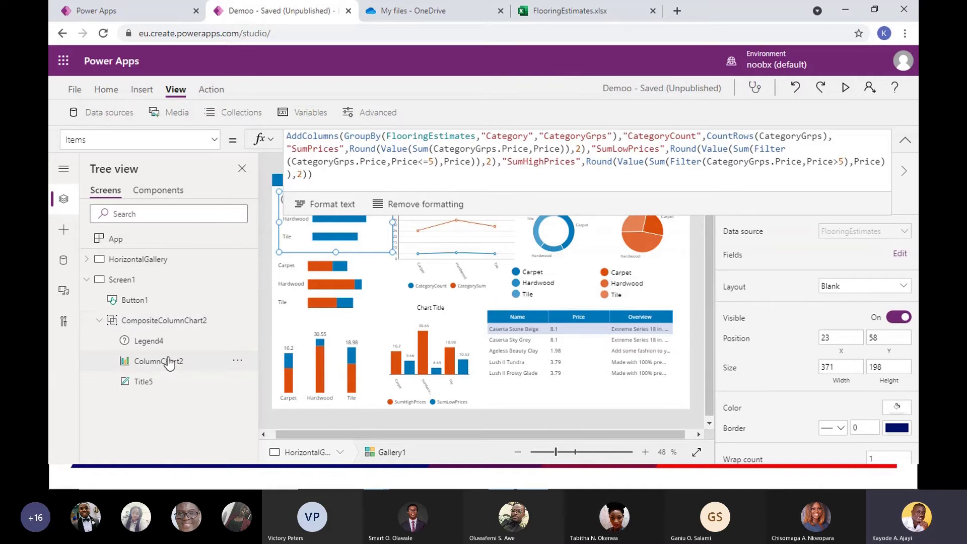
pyautogui.click(148, 326)
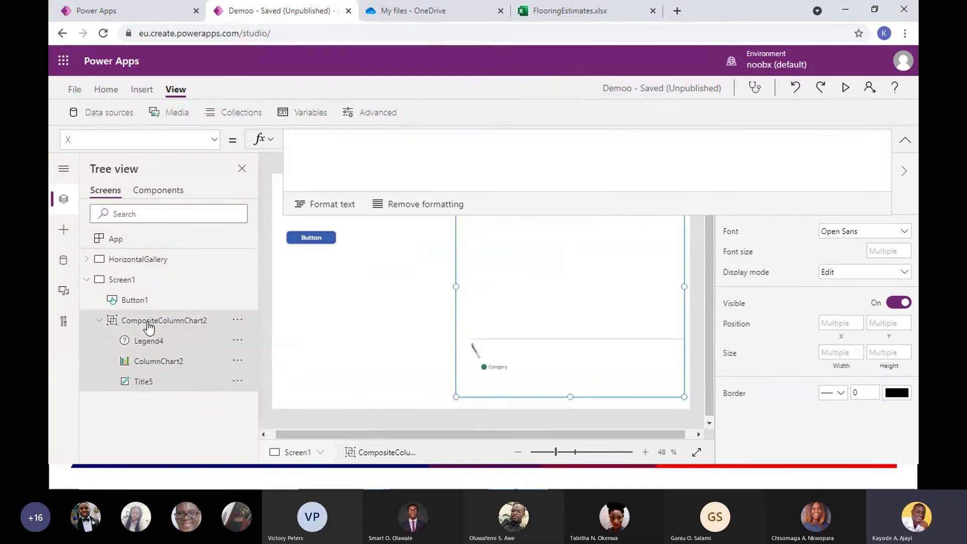
pyautogui.click(159, 372)
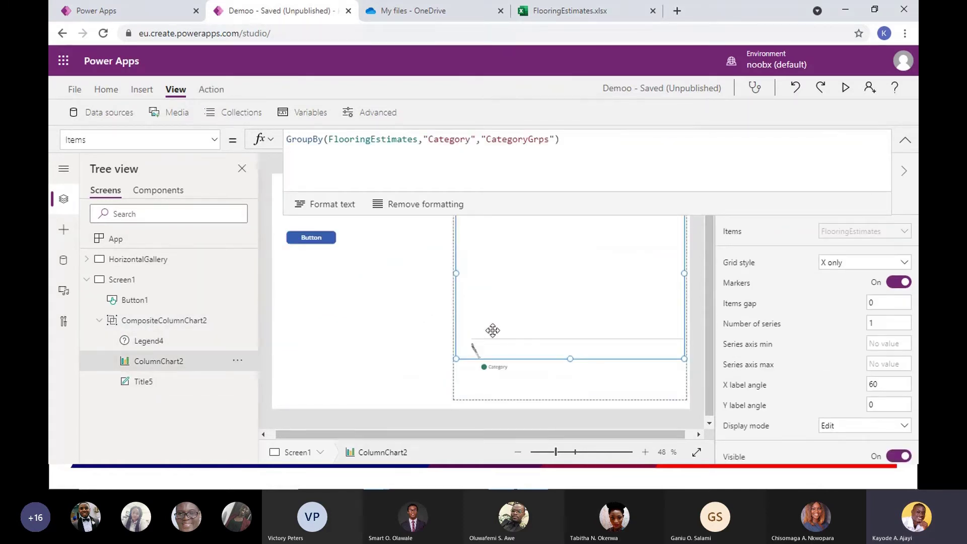
pyautogui.click(505, 376)
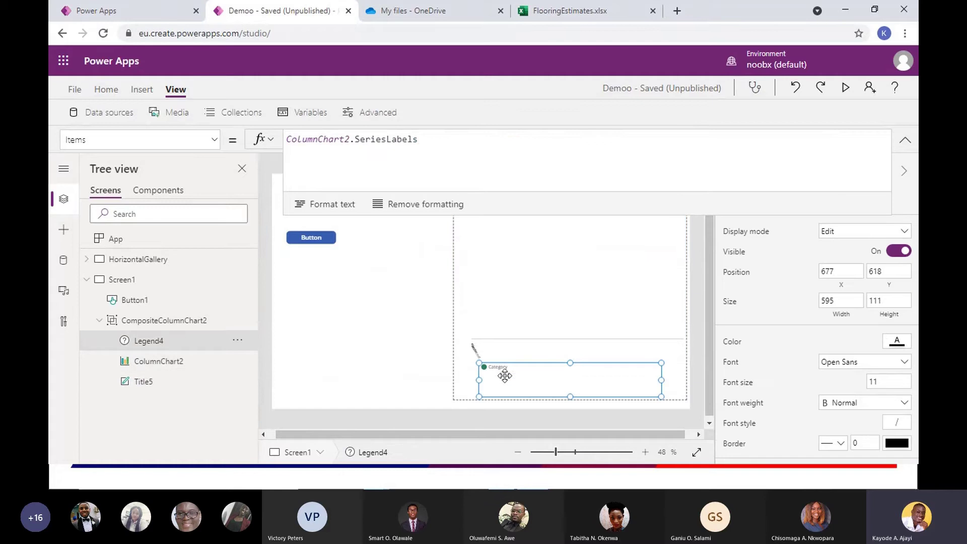
pyautogui.click(463, 383)
pyautogui.click(506, 370)
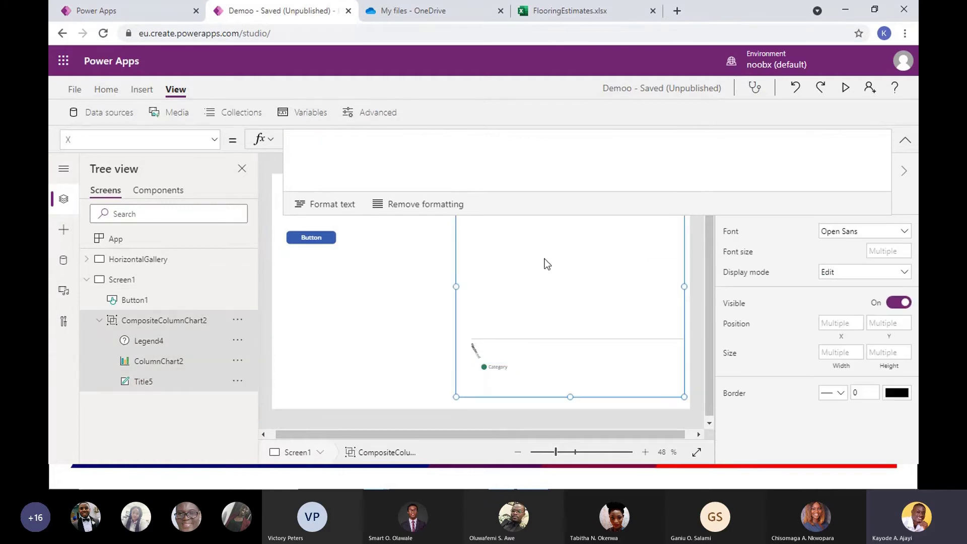
pyautogui.moveTo(558, 216); pyautogui.dragTo(558, 109)
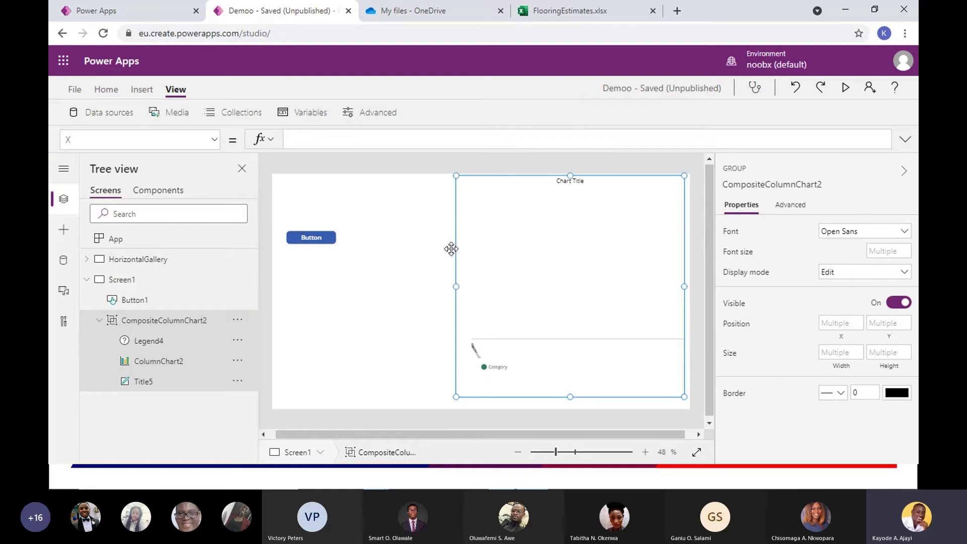
pyautogui.moveTo(452, 248); pyautogui.dragTo(391, 246)
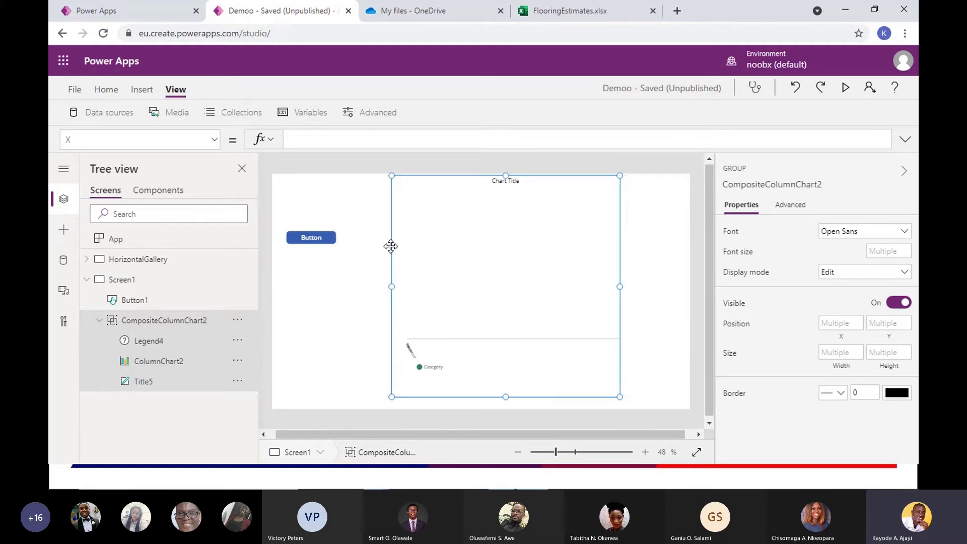
# Wrap the GroupBy expression in ColumnChart2's Items formula in an AddColumns function with its closing parenthesis.
pyautogui.click(173, 361)
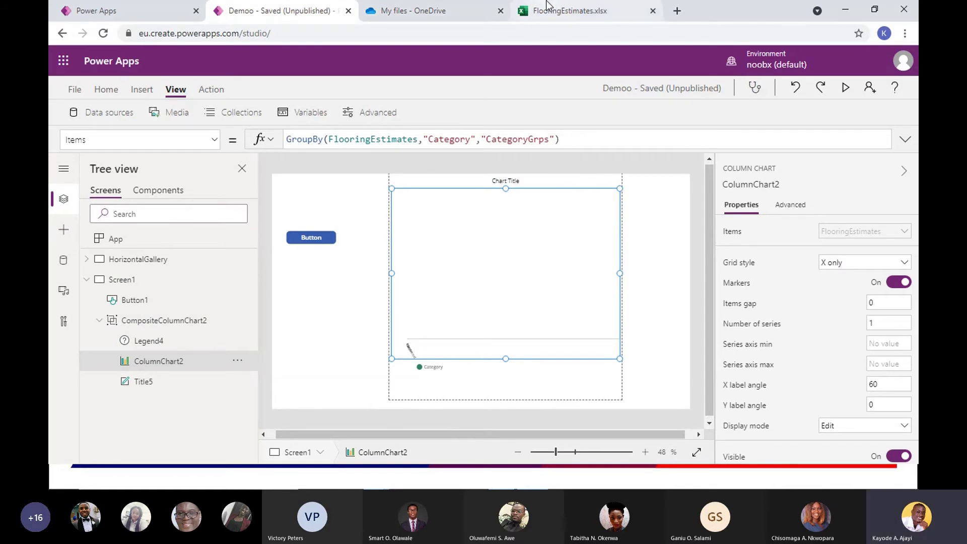
pyautogui.click(547, 7)
pyautogui.click(285, 11)
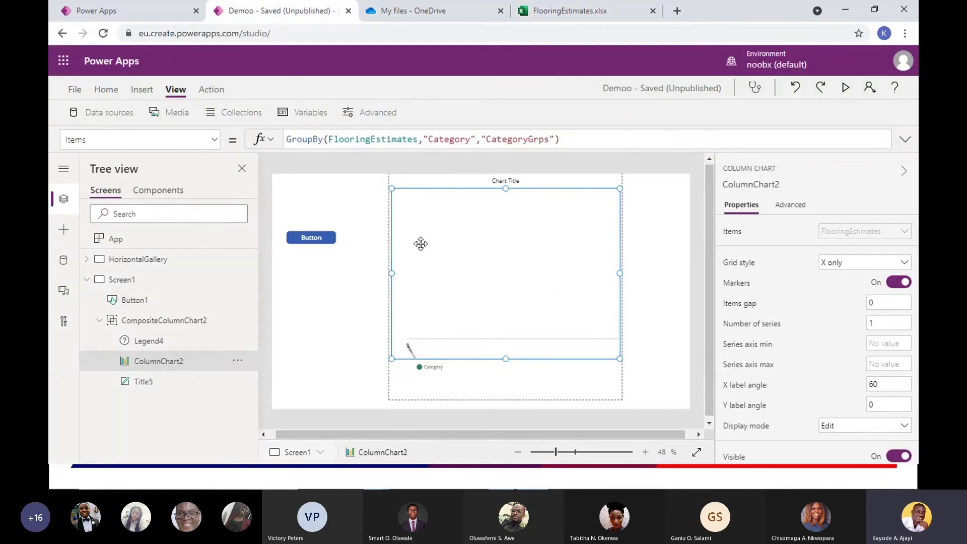
pyautogui.click(296, 140)
pyautogui.press('Home')
pyautogui.write('Add')
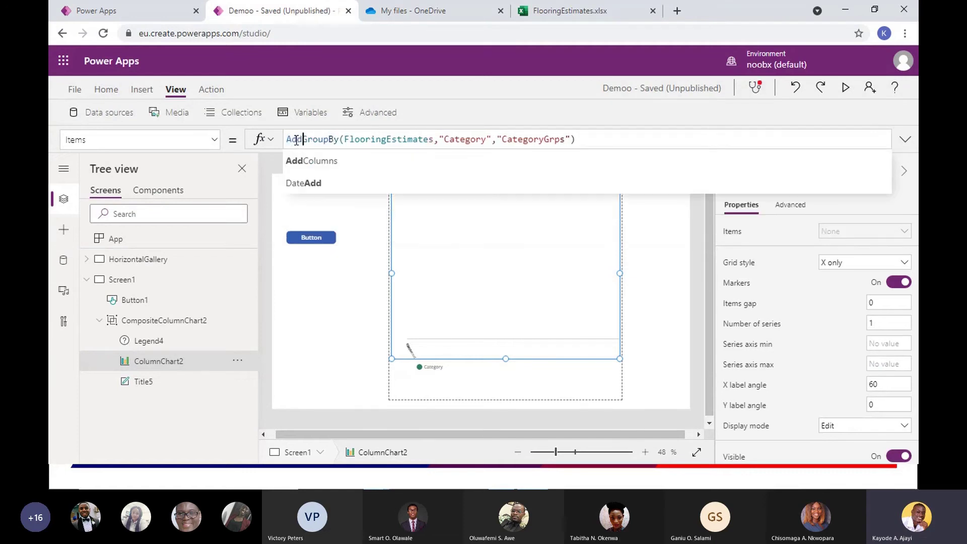
pyautogui.write('Columns')
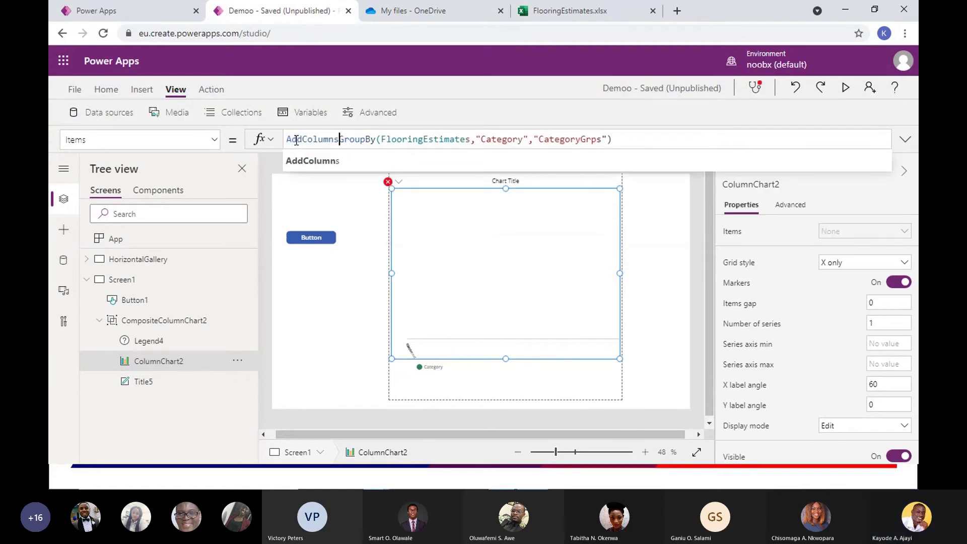
pyautogui.write('(')
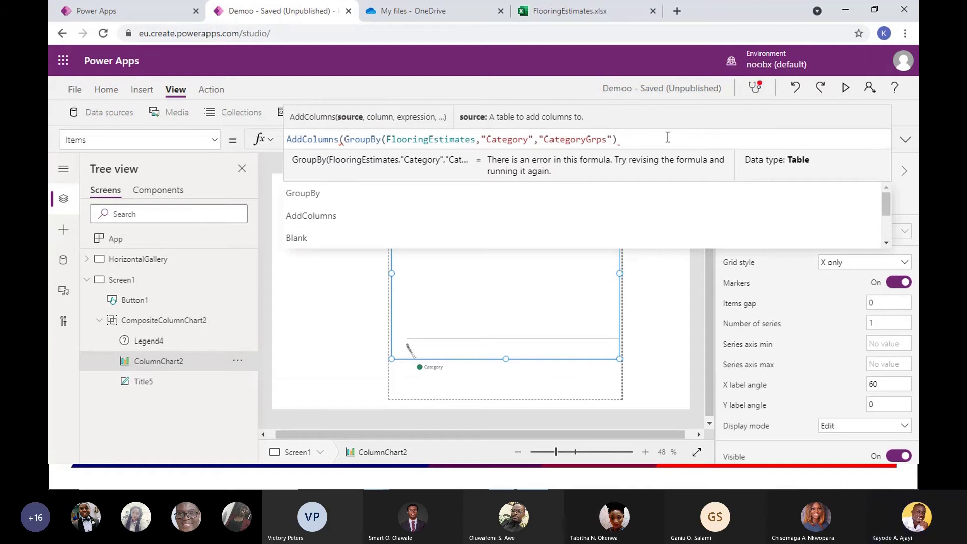
pyautogui.click(666, 137)
pyautogui.write(')')
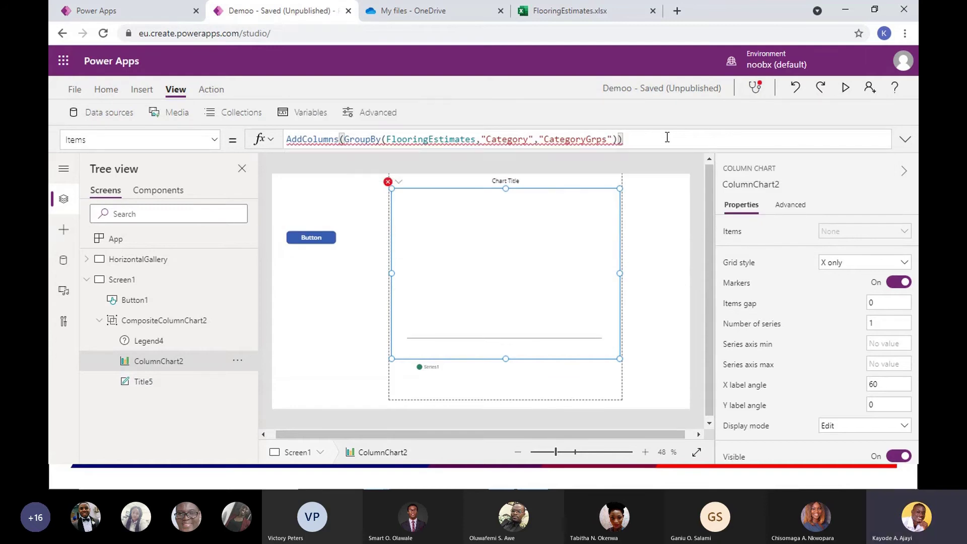
# Add a "Count" column to the AddColumns formula, calculated with CountRows(CategoryGrps).
pyautogui.write(',')
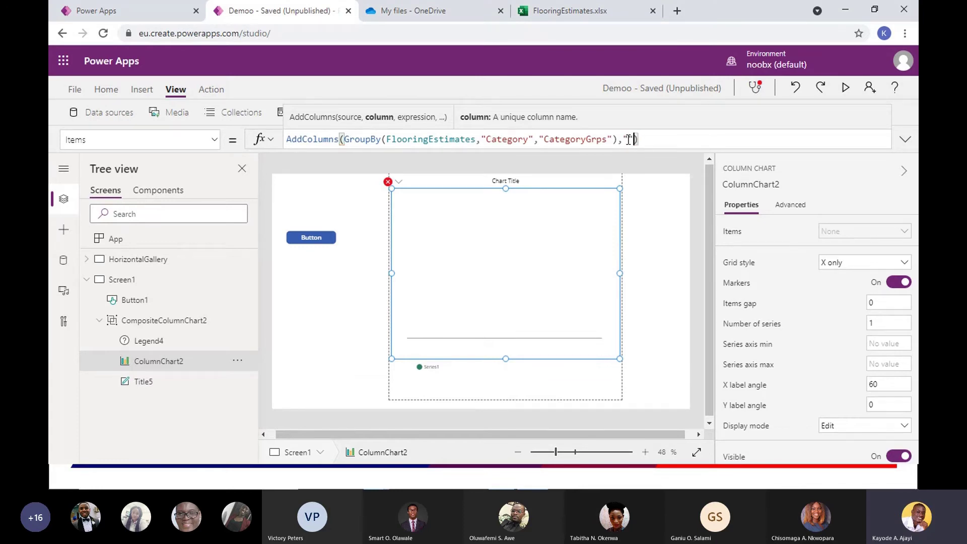
pyautogui.write('"Count"')
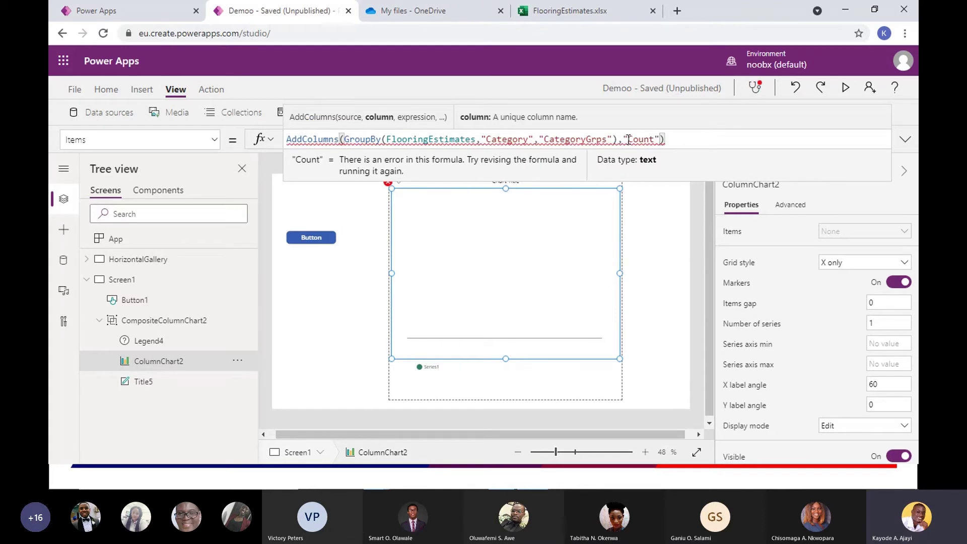
pyautogui.write(',')
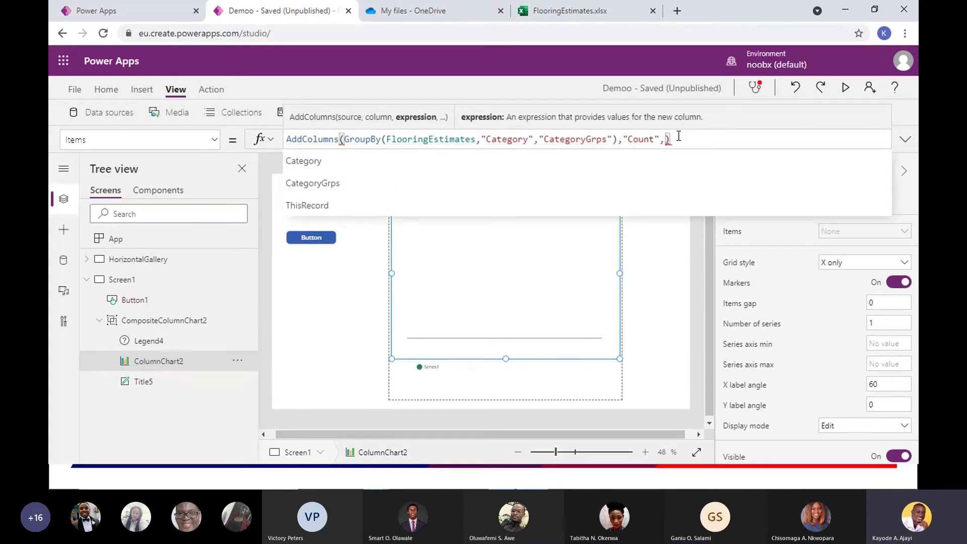
pyautogui.moveTo(667, 135)
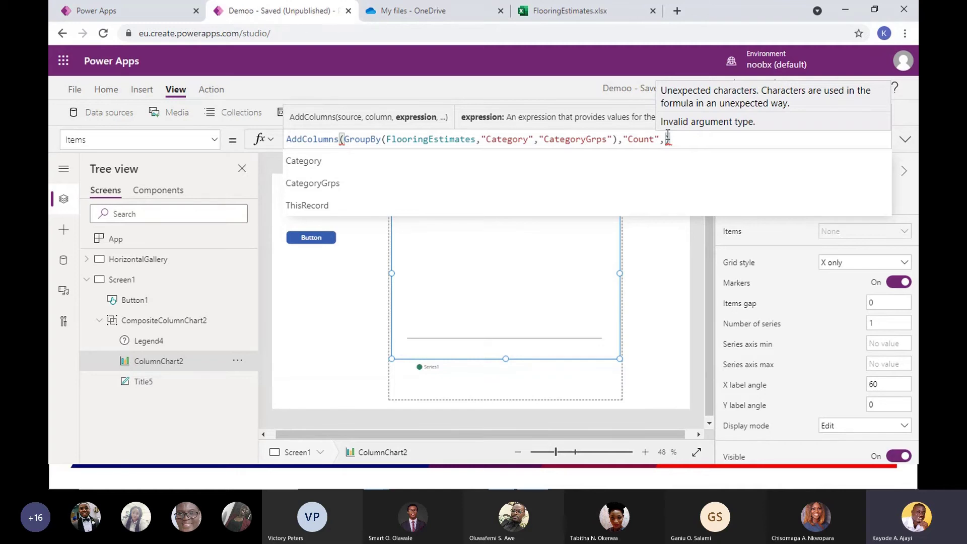
pyautogui.write('Count')
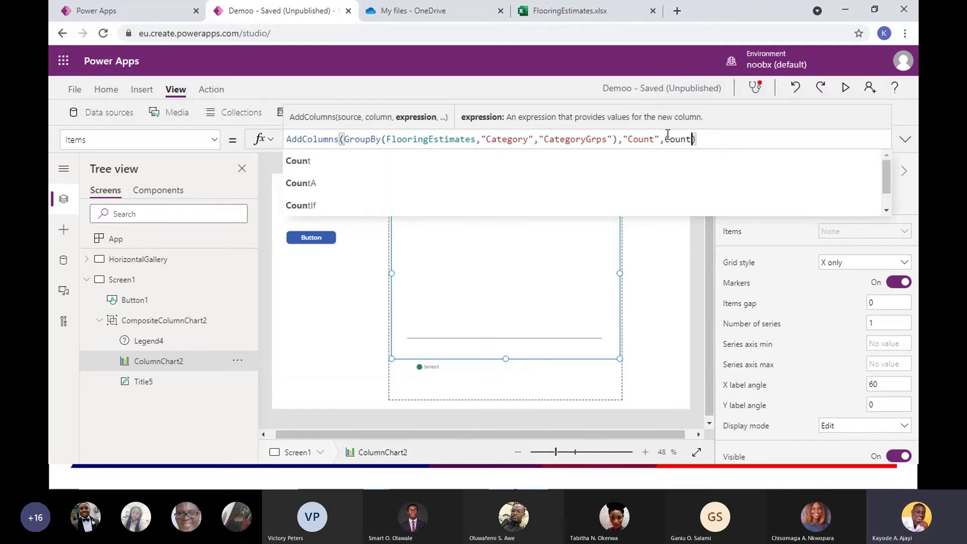
pyautogui.write('Rows')
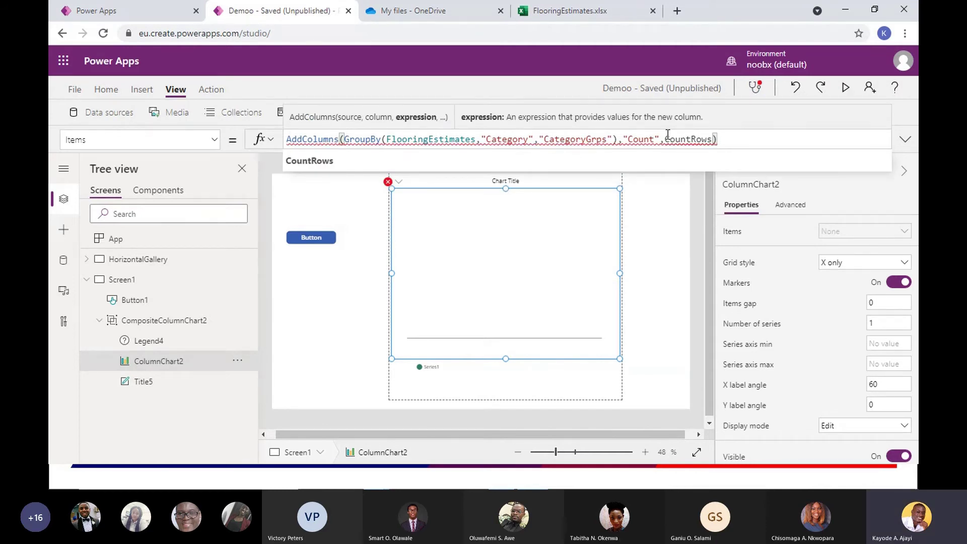
pyautogui.write('(ca')
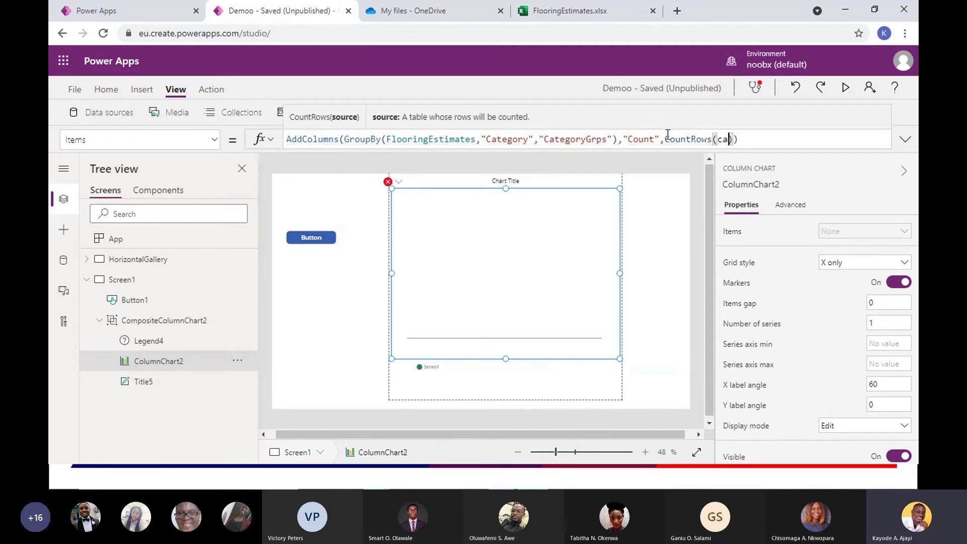
pyautogui.write('teg')
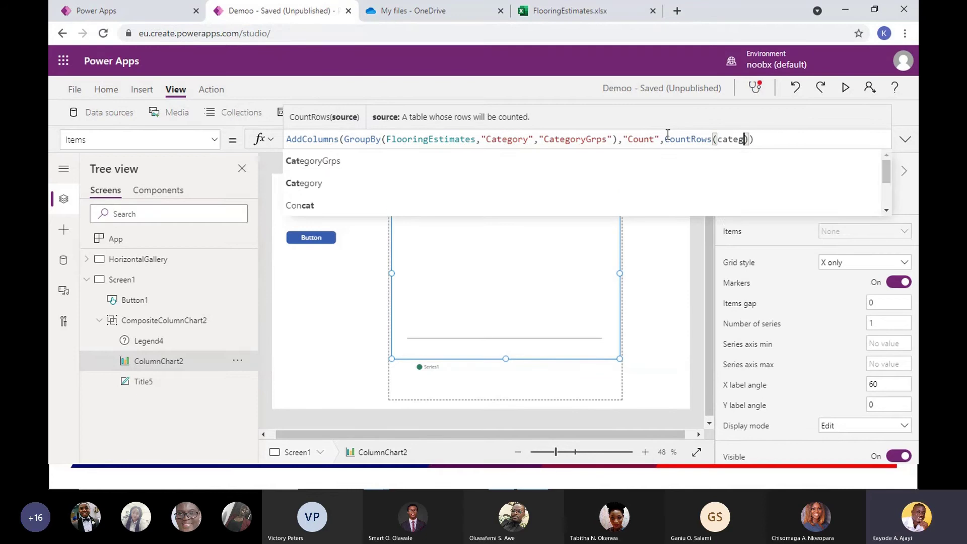
pyautogui.click(343, 164)
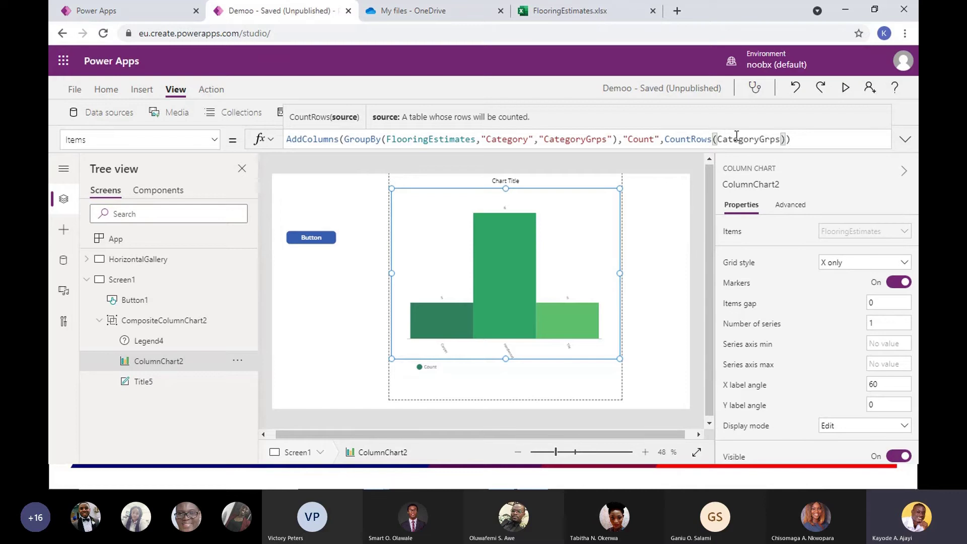
# Preview Screen1 to examine the column chart of counts per category, and return to the chart in the editor.
pyautogui.click(846, 90)
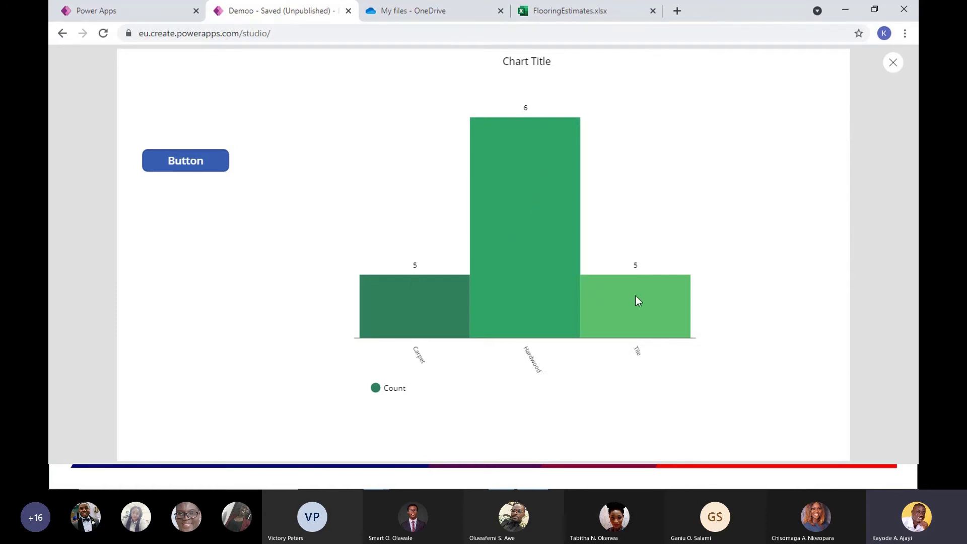
pyautogui.click(892, 62)
pyautogui.click(591, 301)
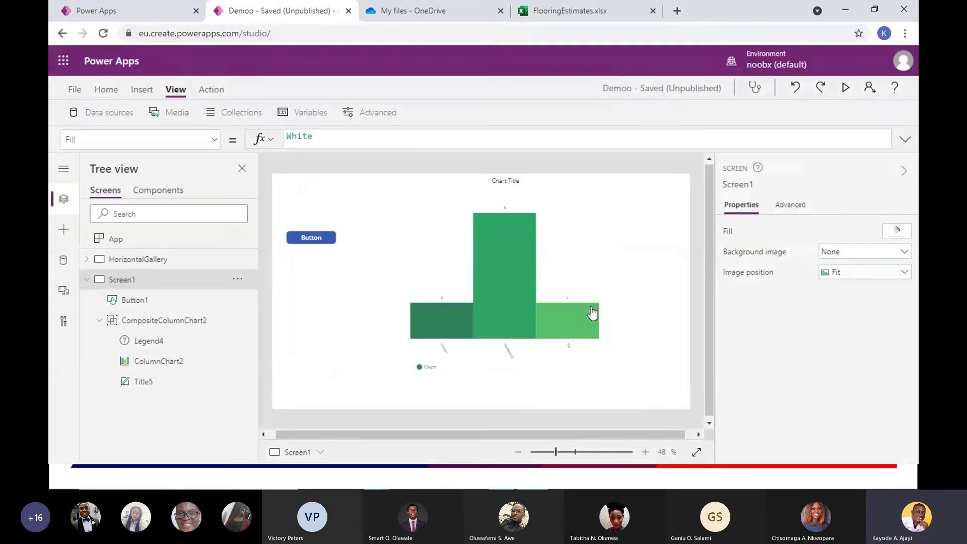
pyautogui.click(532, 235)
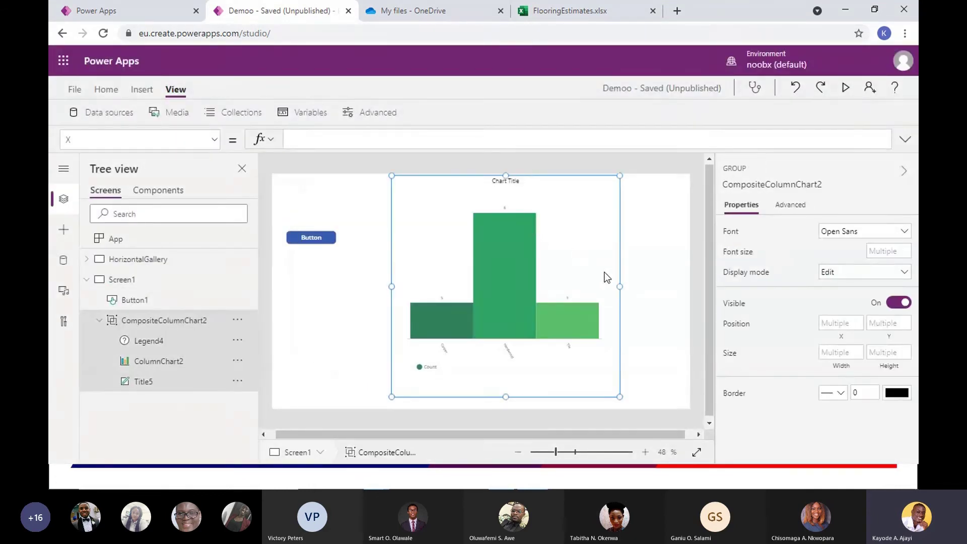
pyautogui.click(492, 270)
# Open the HorizontalGallery screen and preview its dashboard of charts and the flooring table.
pyautogui.click(140, 262)
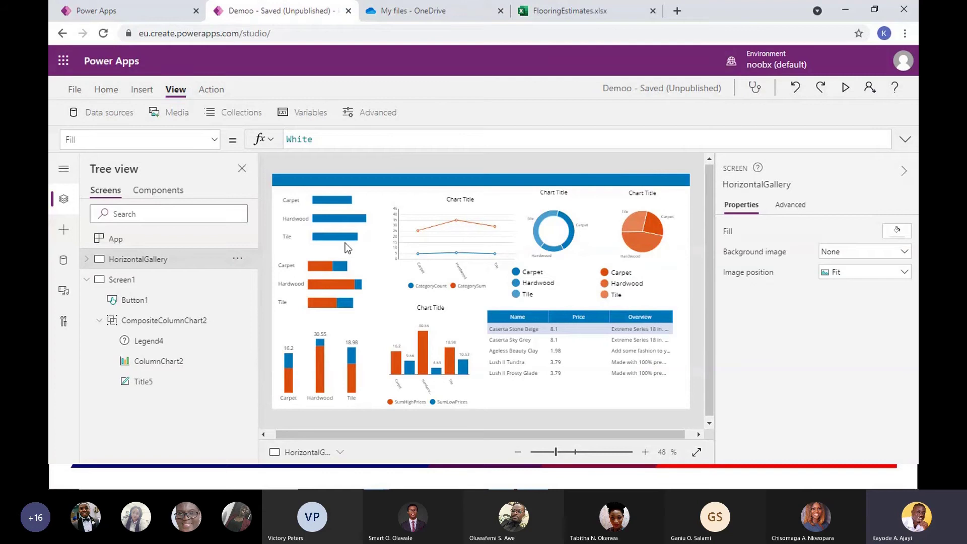
pyautogui.click(847, 87)
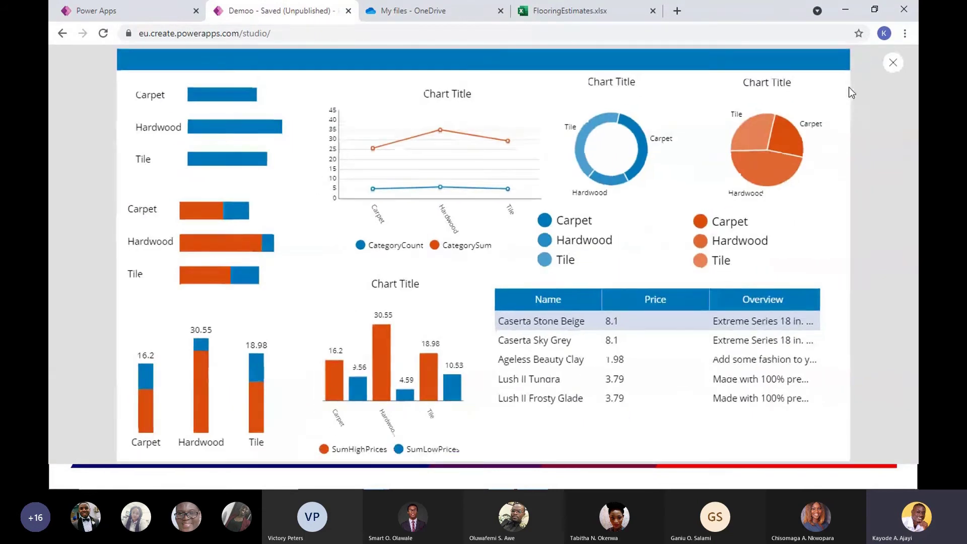
# Test the Hardwood, Tile and Carpet bars as filters for the flooring table in the preview, and return to the editor.
pyautogui.click(259, 128)
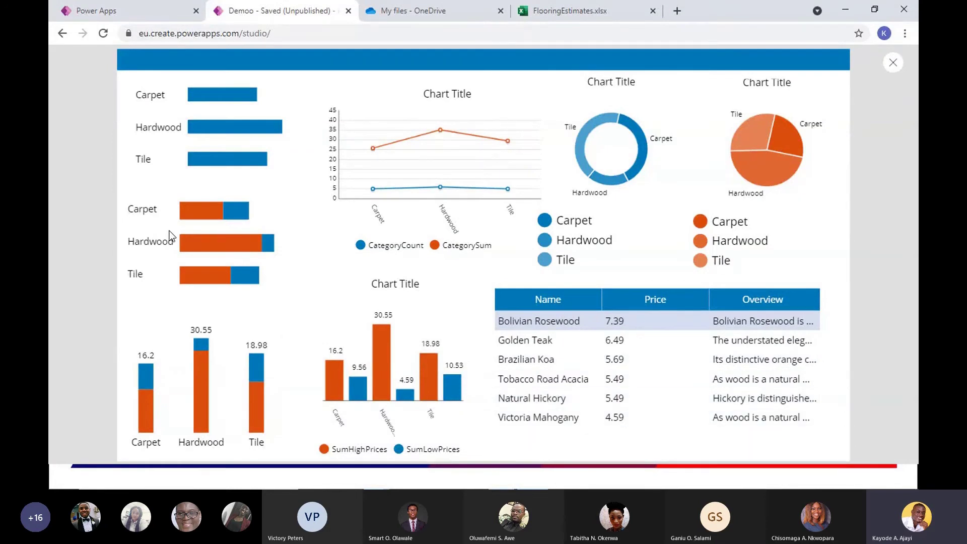
pyautogui.click(221, 154)
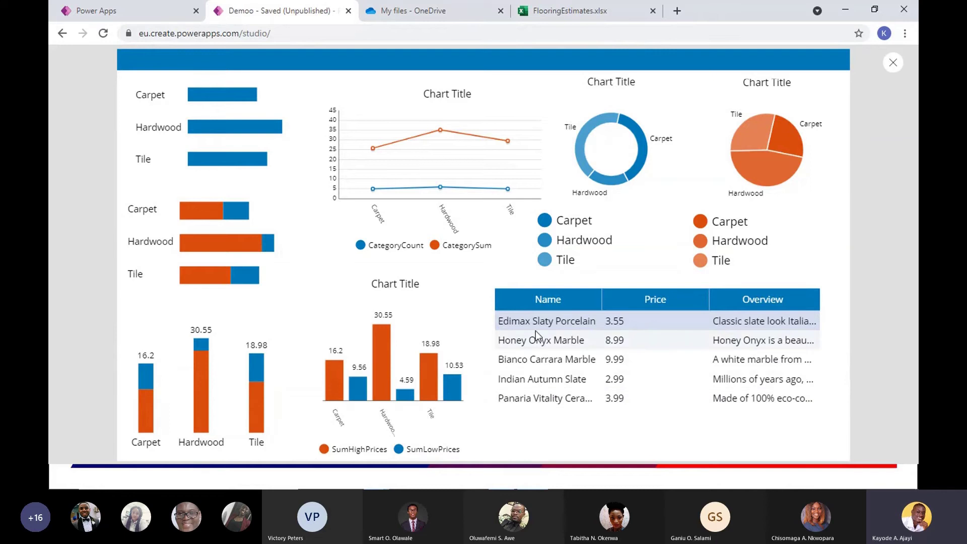
pyautogui.click(238, 130)
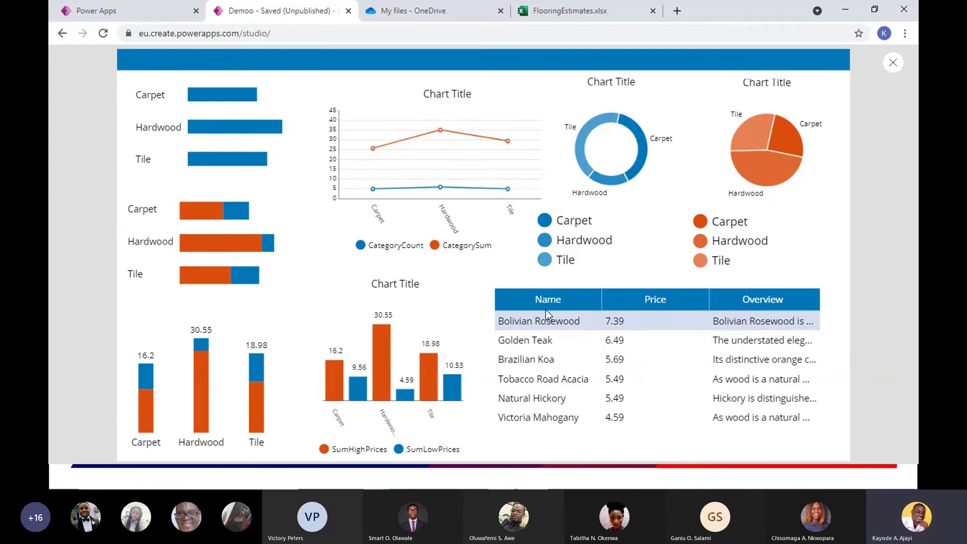
pyautogui.click(210, 99)
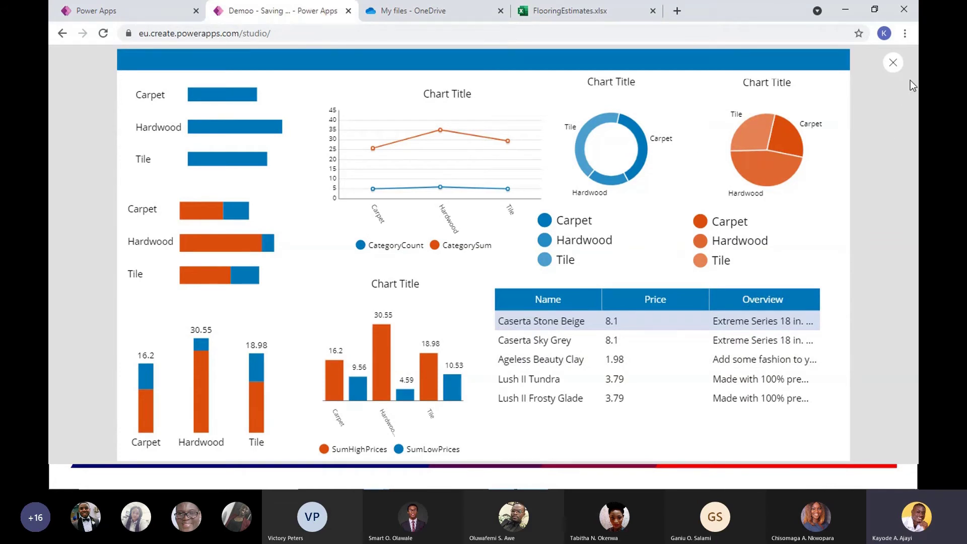
pyautogui.click(893, 64)
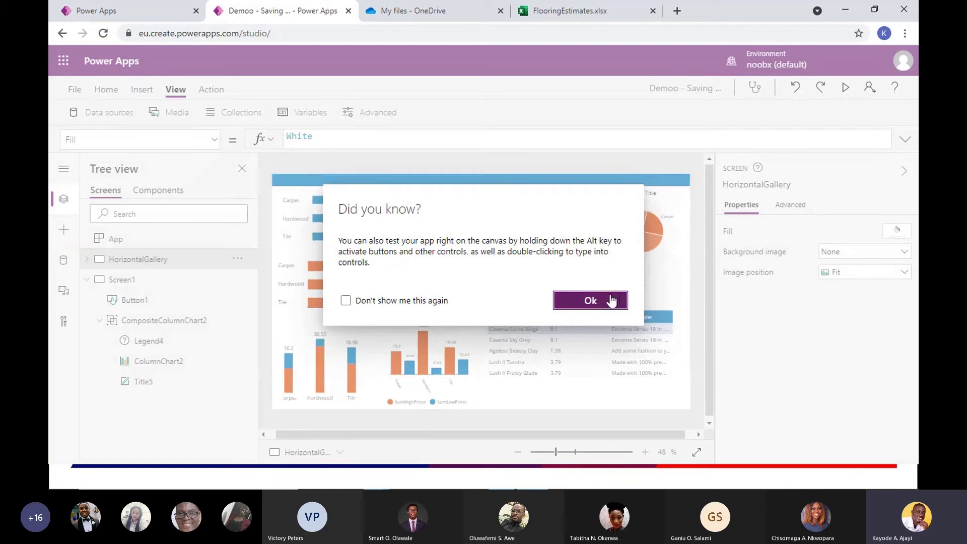
pyautogui.click(611, 300)
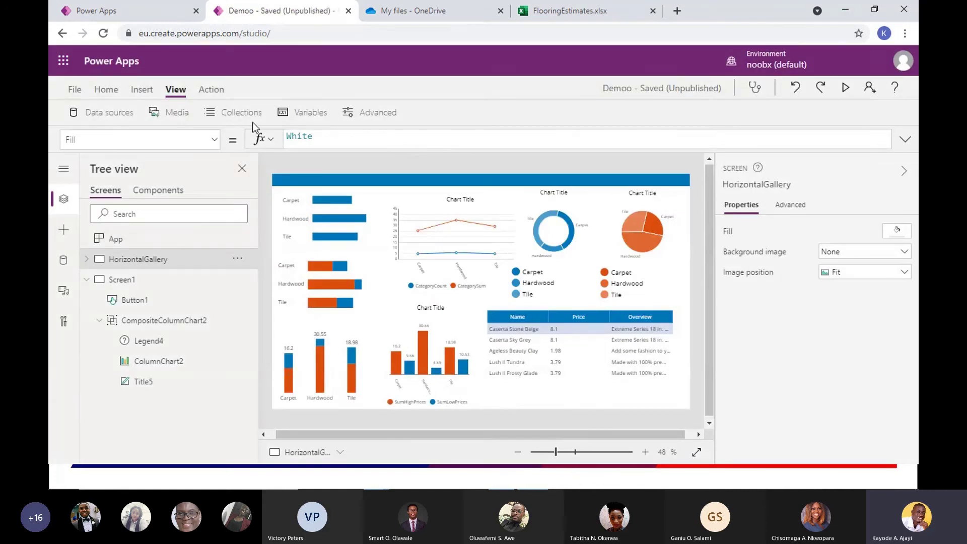
# Review the chart types available for insertion without adding one to the HorizontalGallery screen.
pyautogui.click(142, 89)
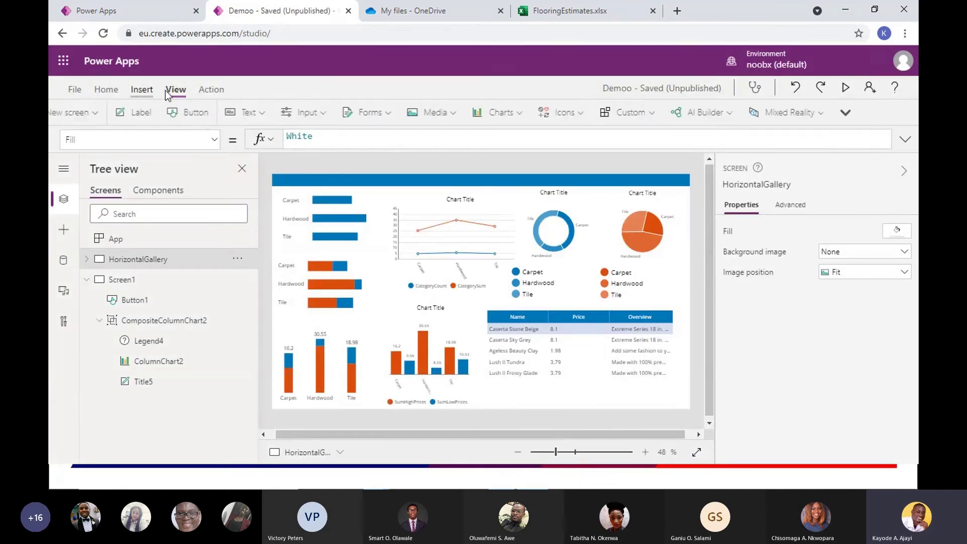
pyautogui.click(538, 112)
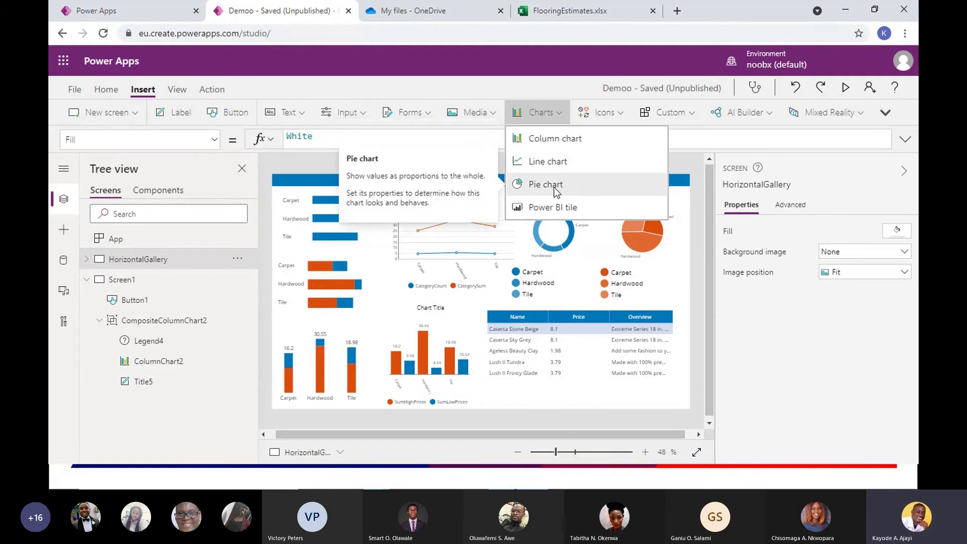
pyautogui.click(319, 162)
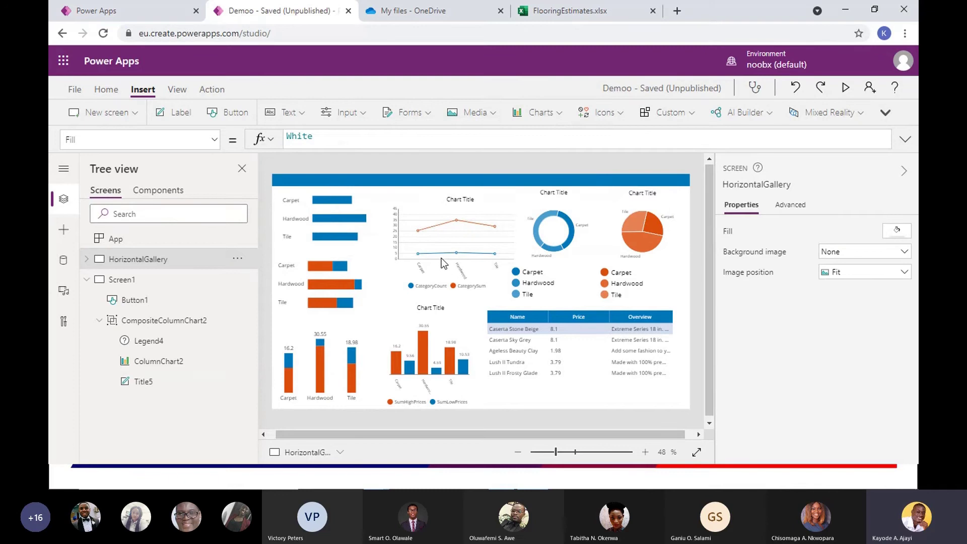
# Inspect the bar-style galleries on the HorizontalGallery screen and examine Gallery1's full Items formula with AddColumns and GroupBy.
pyautogui.click(344, 238)
pyautogui.click(355, 297)
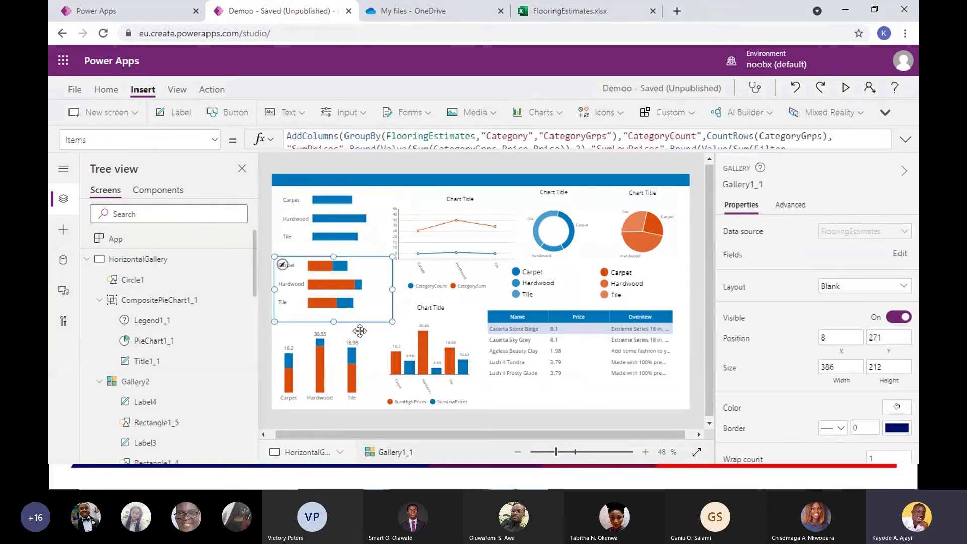
pyautogui.click(355, 387)
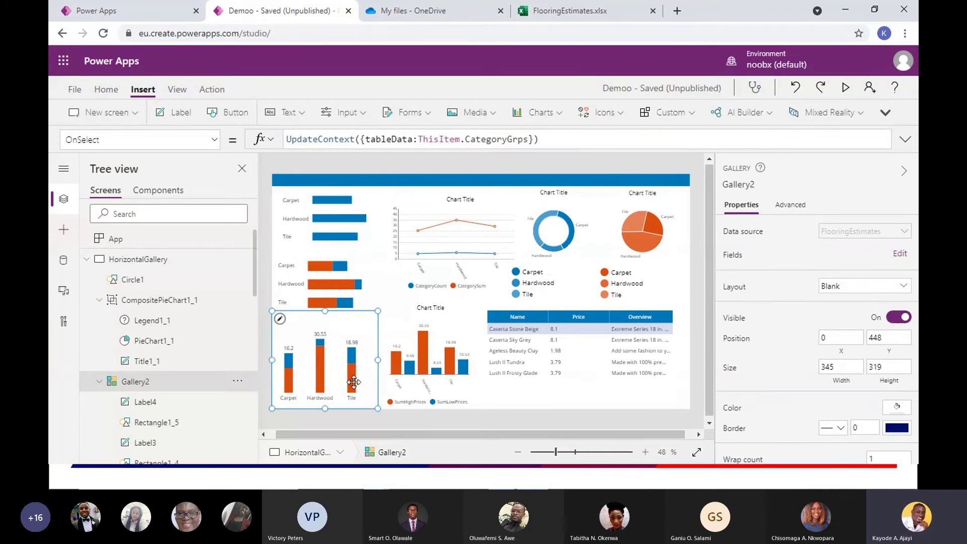
pyautogui.click(333, 294)
pyautogui.click(324, 223)
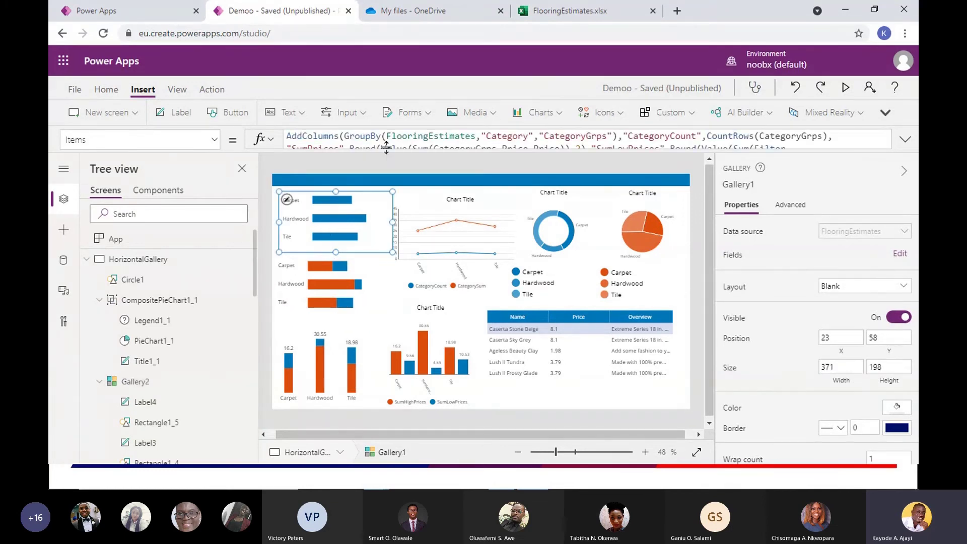
pyautogui.click(347, 136)
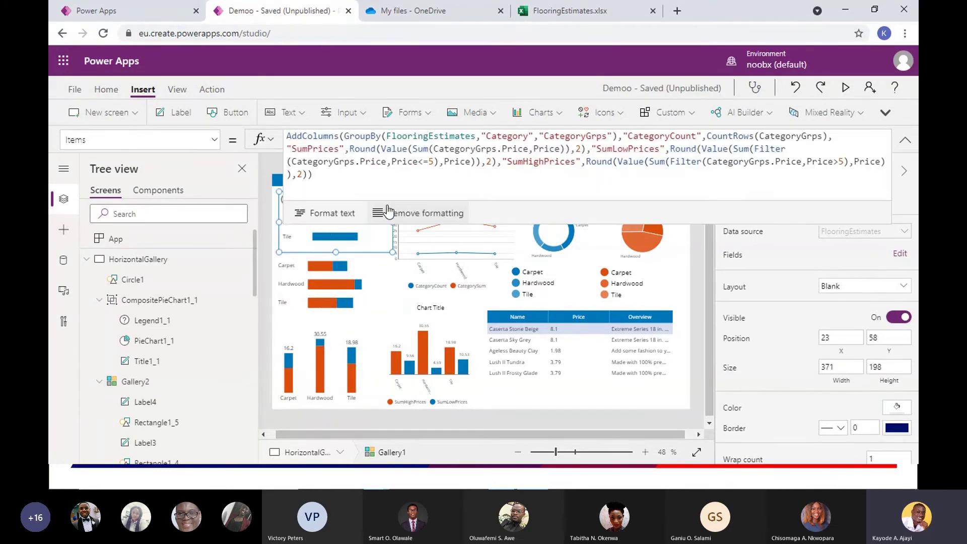
pyautogui.click(341, 136)
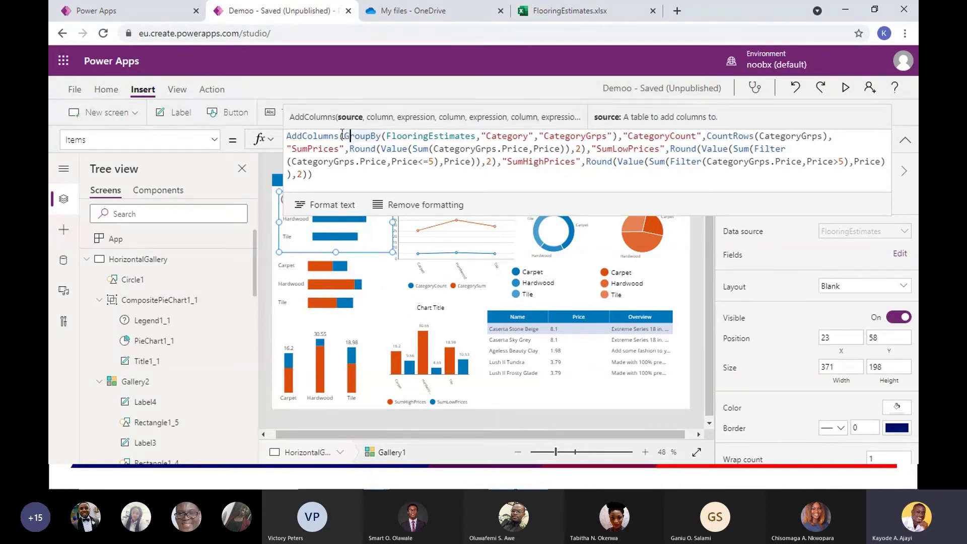
pyautogui.click(387, 136)
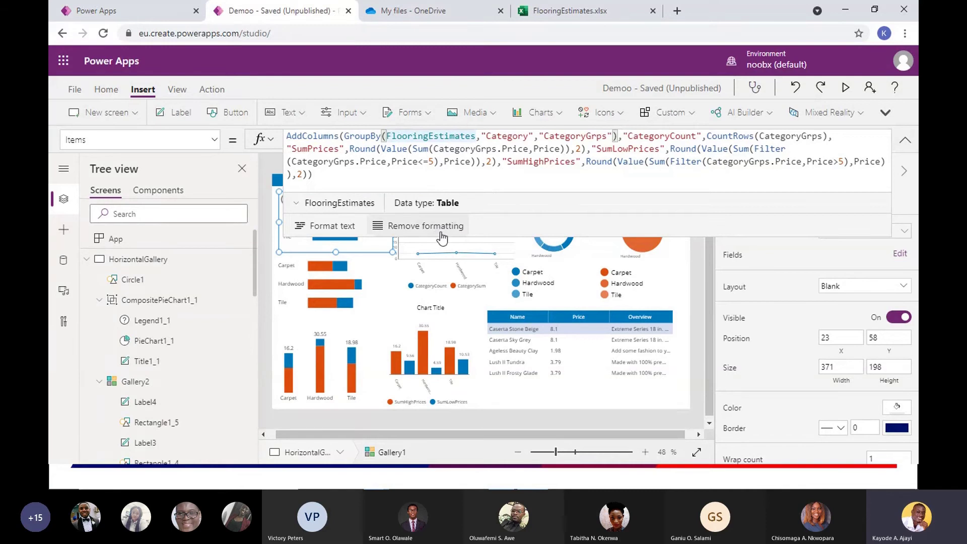
# Compare the bars built inside Gallery1 and Gallery2 with the built-in chart types and the ColumnChart1 control.
pyautogui.click(325, 204)
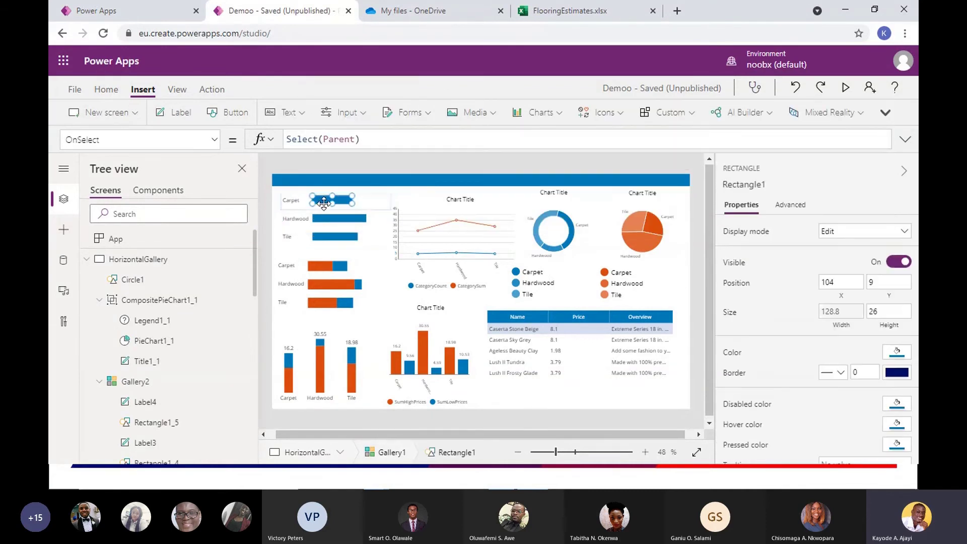
pyautogui.click(331, 219)
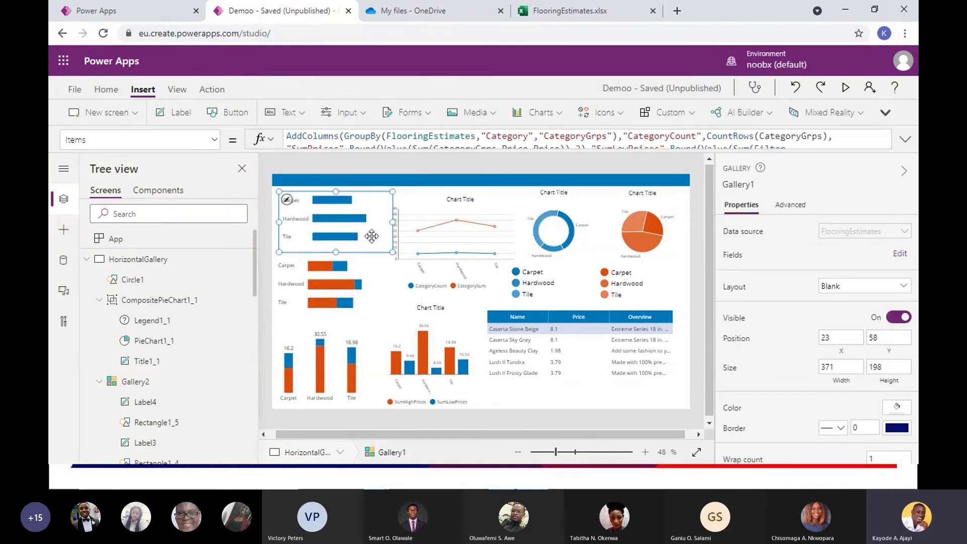
pyautogui.click(295, 381)
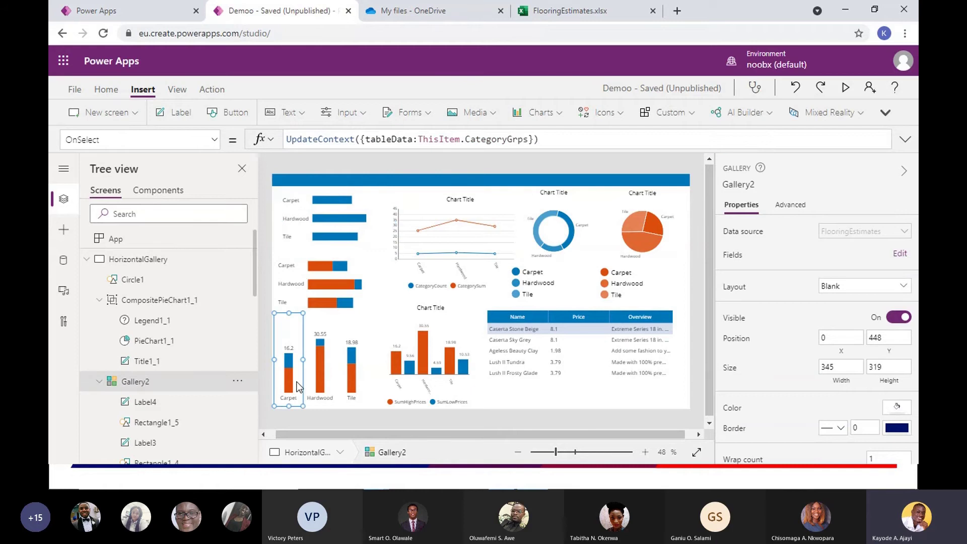
pyautogui.click(318, 386)
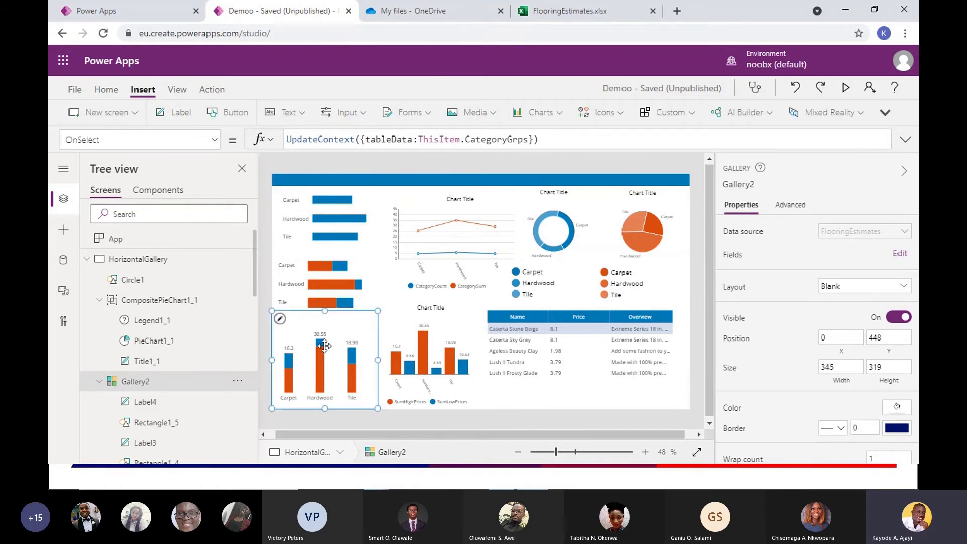
pyautogui.click(552, 110)
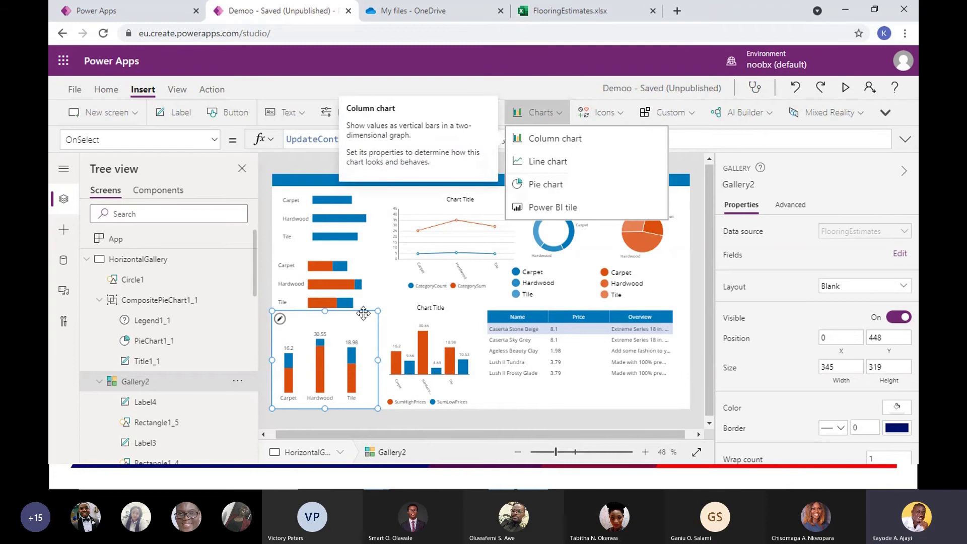
pyautogui.click(344, 348)
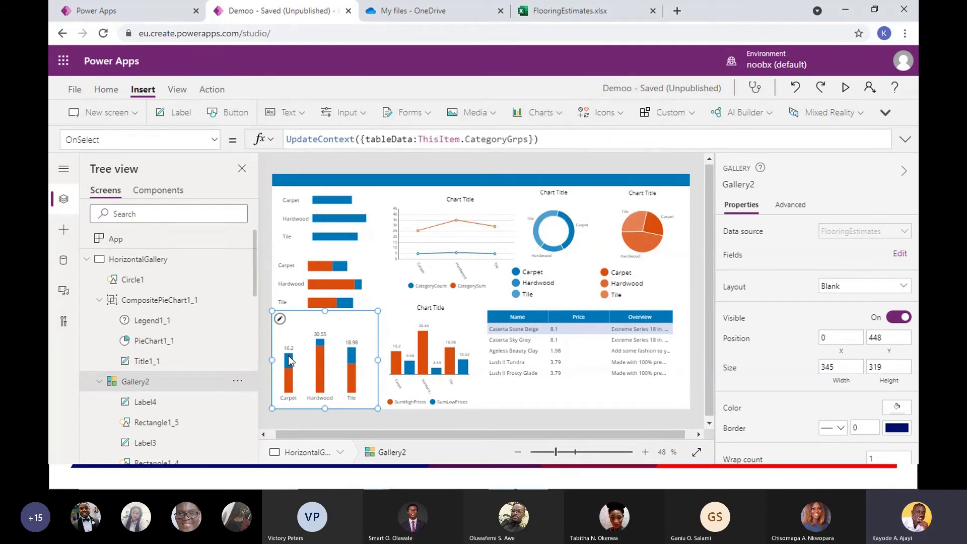
pyautogui.click(425, 364)
pyautogui.click(425, 362)
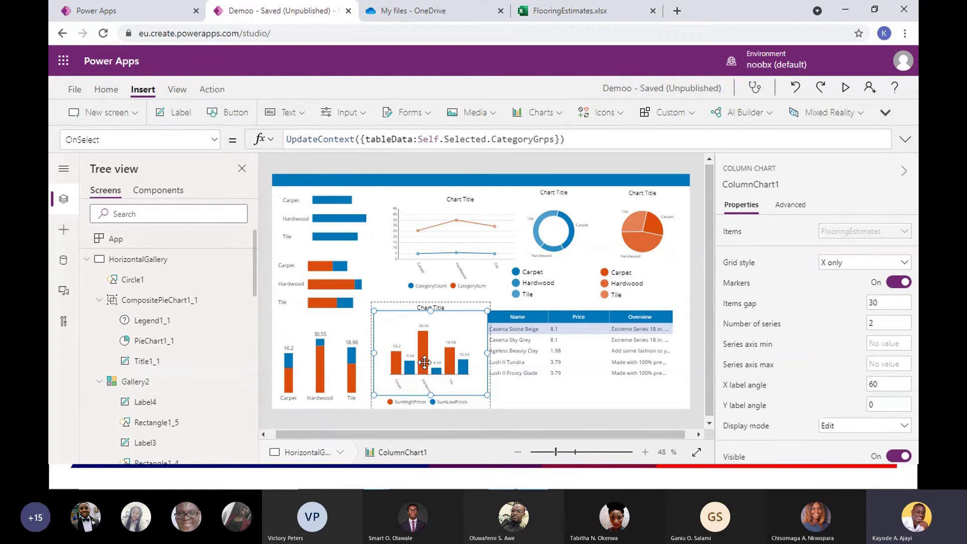
# Move Circle1 off the centre of the blue pie chart, put it back at X 871, Y 137, and deselect it.
pyautogui.click(553, 167)
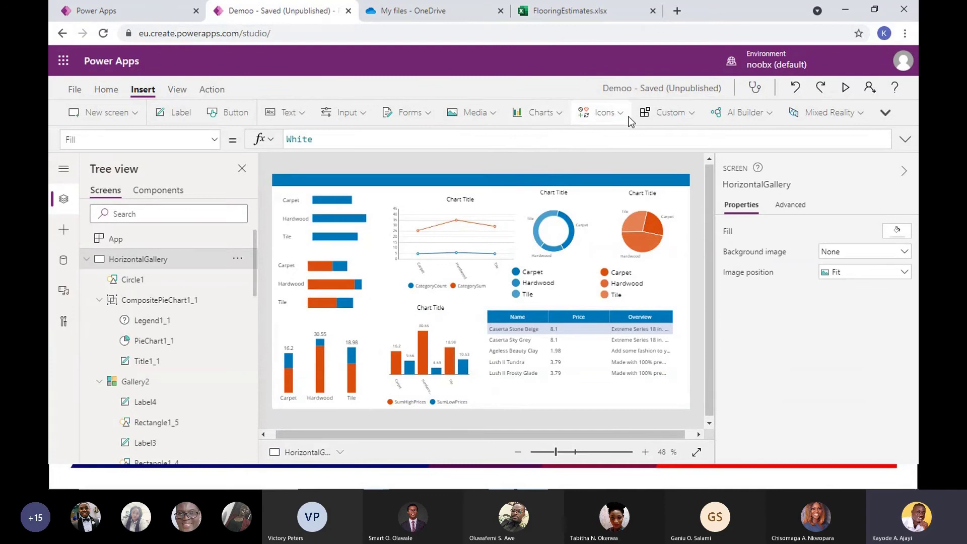
pyautogui.click(557, 230)
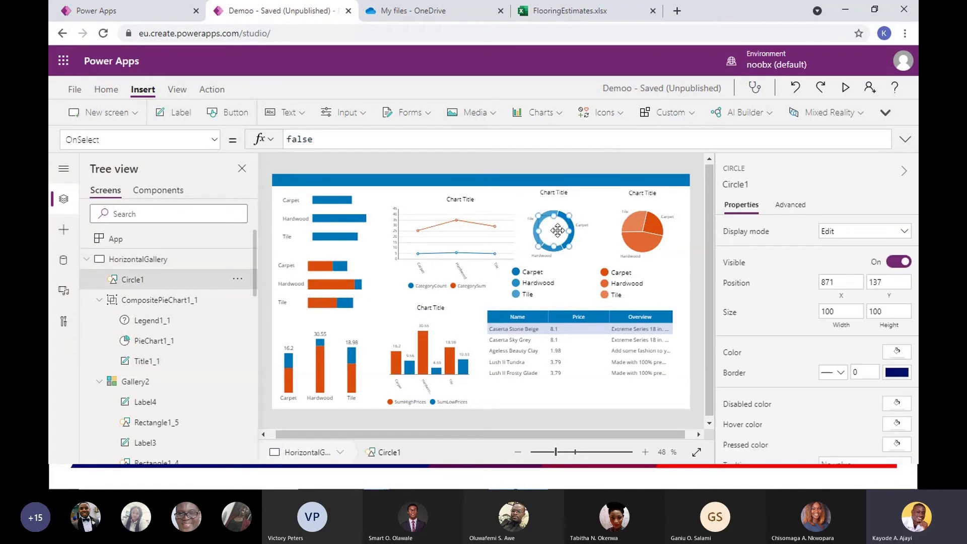
pyautogui.click(584, 159)
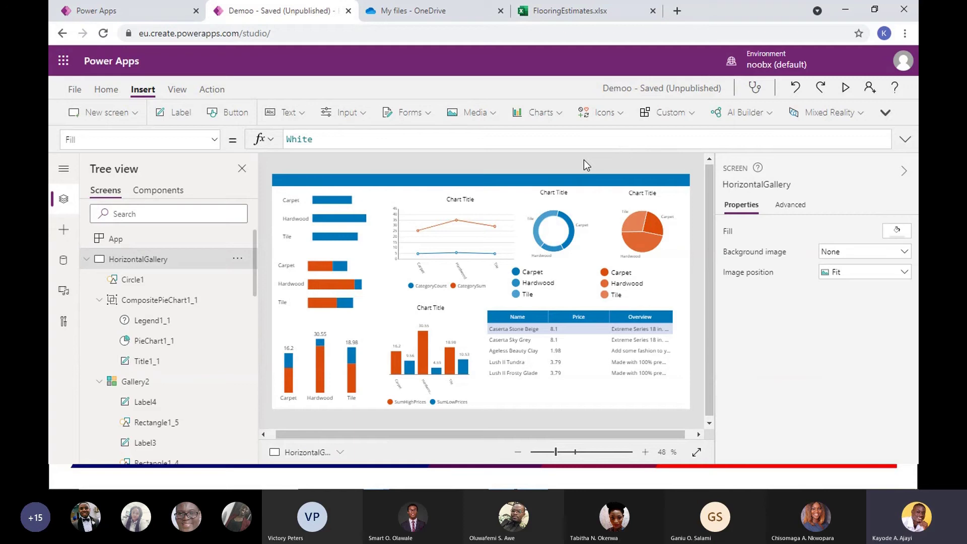
pyautogui.click(554, 238)
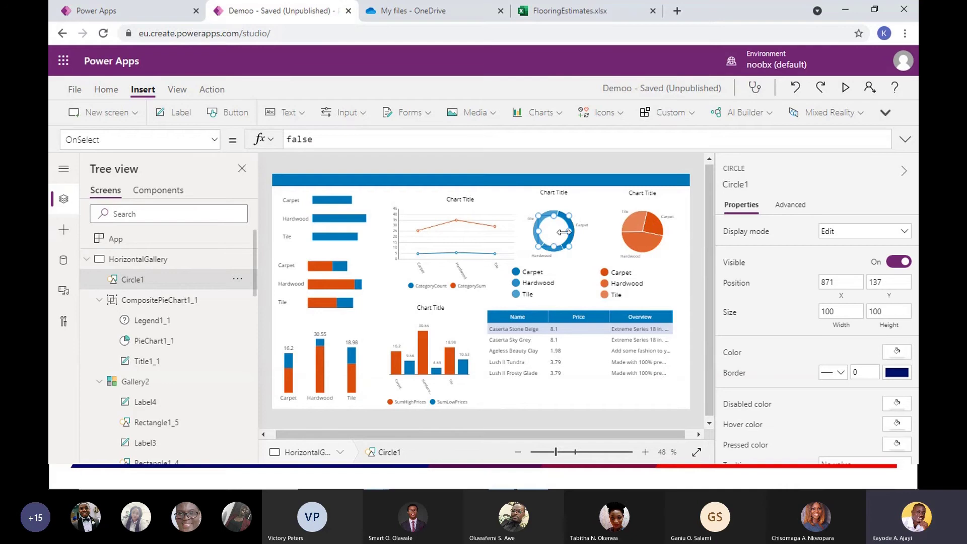
pyautogui.moveTo(555, 230); pyautogui.dragTo(626, 246)
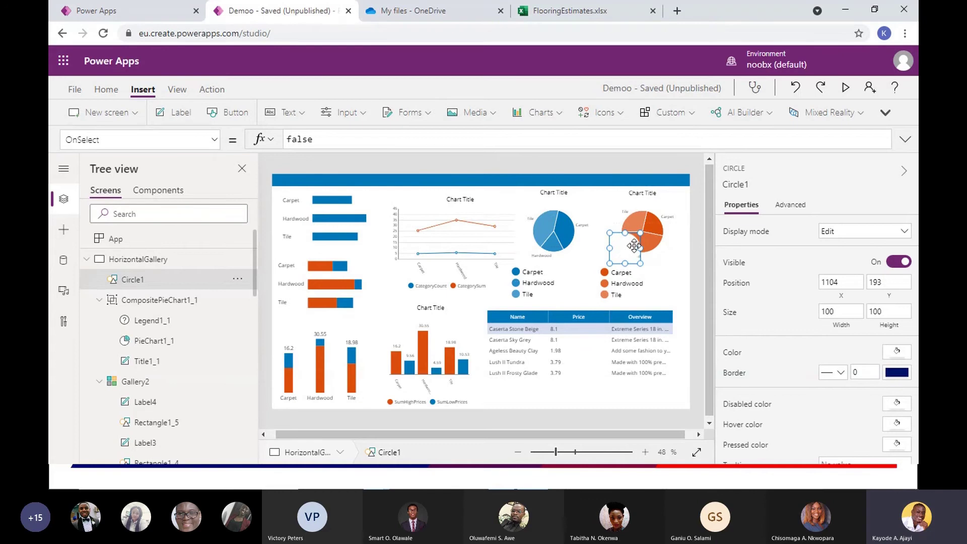
pyautogui.moveTo(626, 247); pyautogui.dragTo(563, 229)
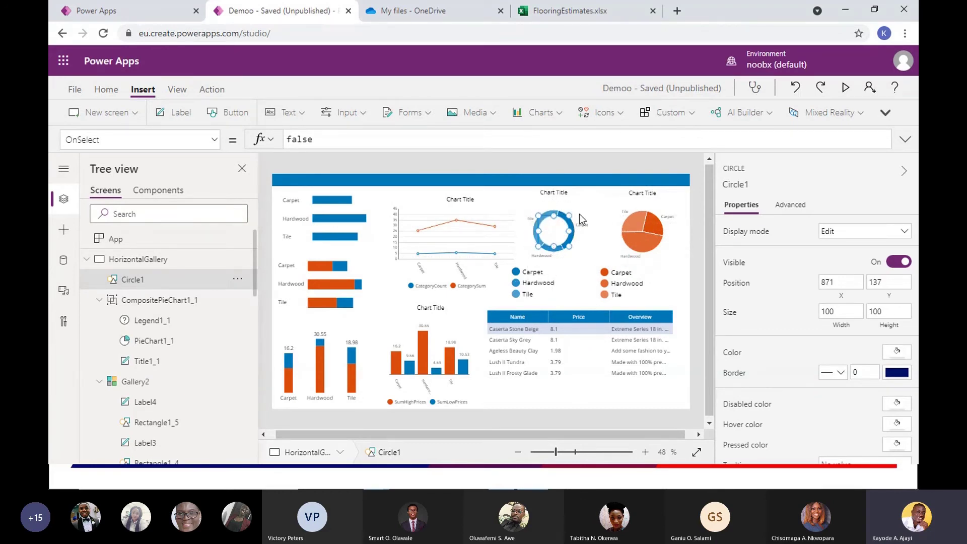
pyautogui.click(581, 156)
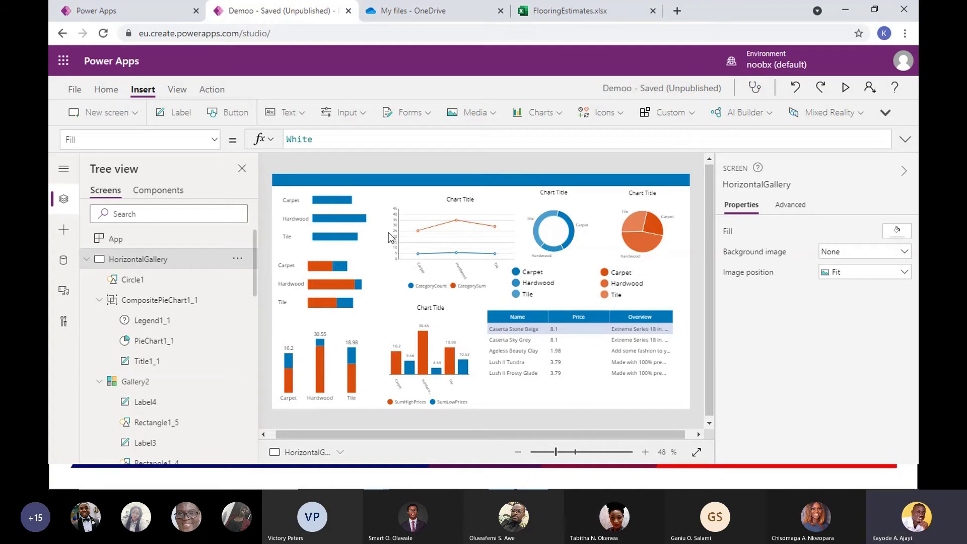
# Inspect LineChart1 and the flooring table's Price and Name columns, and examine the variable in DataTable1's Items property.
pyautogui.click(411, 209)
pyautogui.click(410, 209)
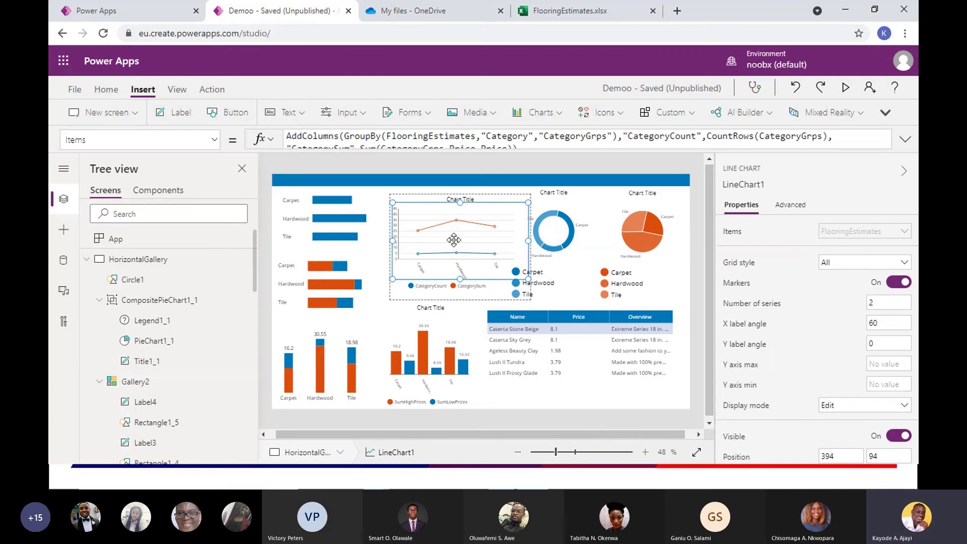
pyautogui.click(576, 361)
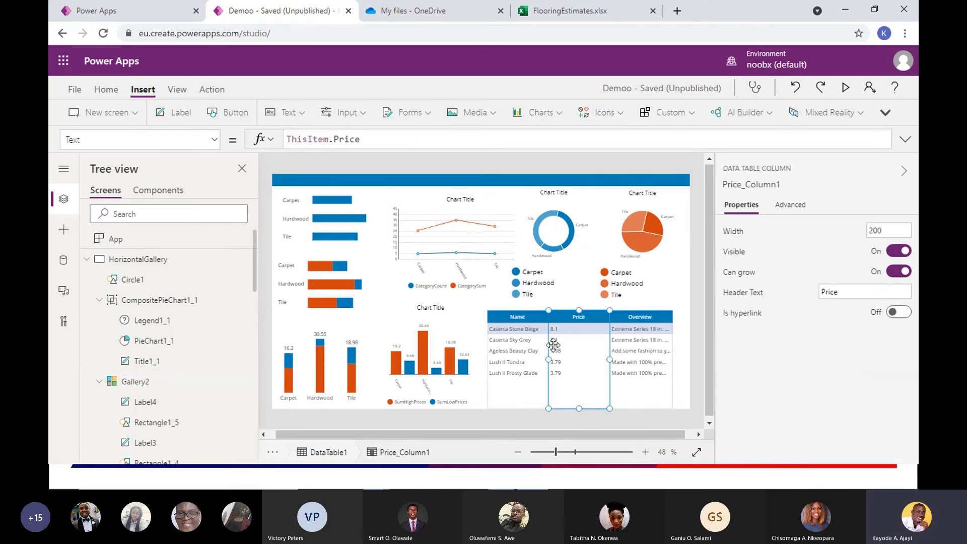
pyautogui.click(498, 399)
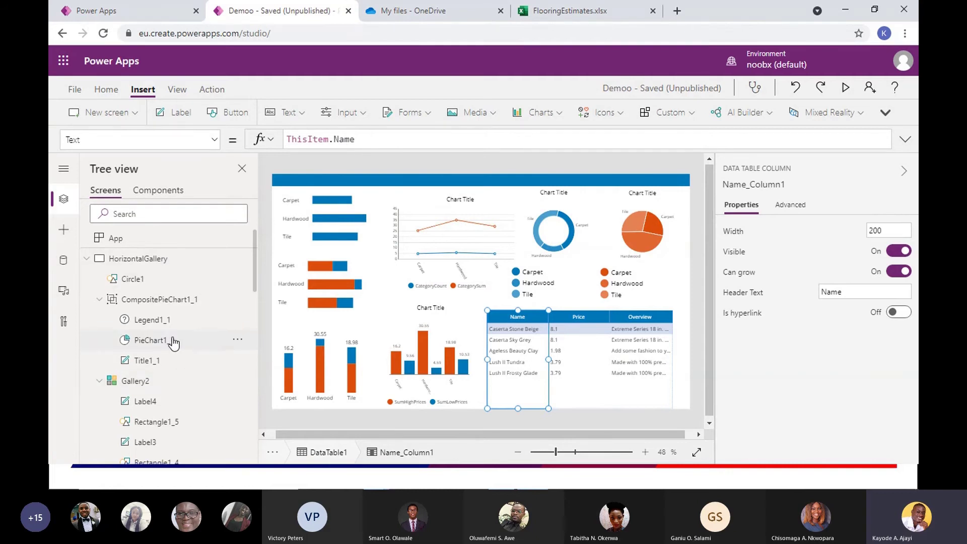
pyautogui.scroll(-5, 173, 342)
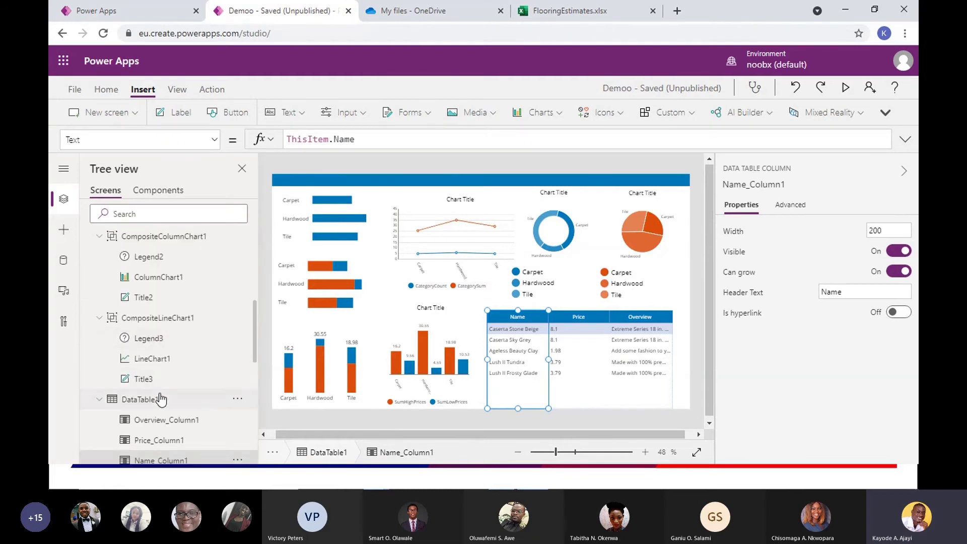
pyautogui.click(160, 399)
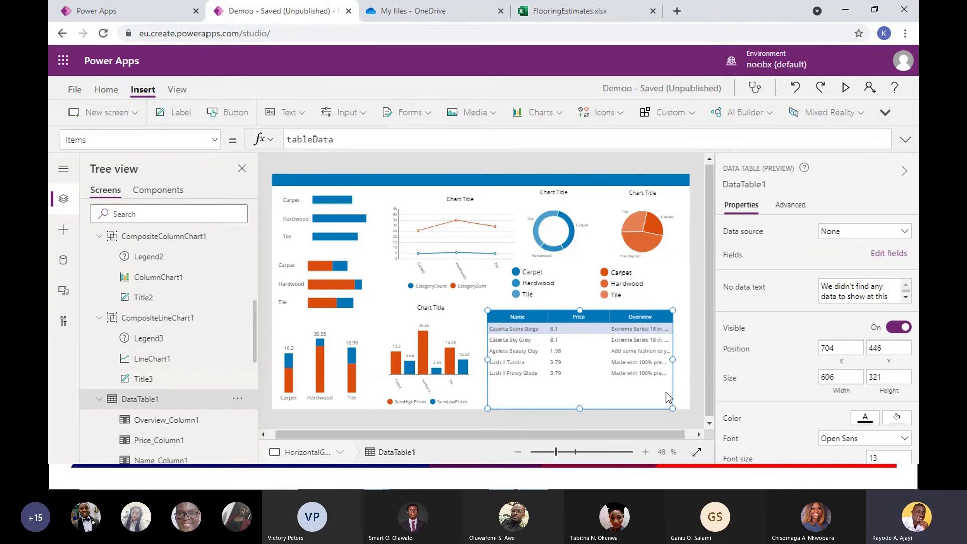
pyautogui.doubleClick(305, 141)
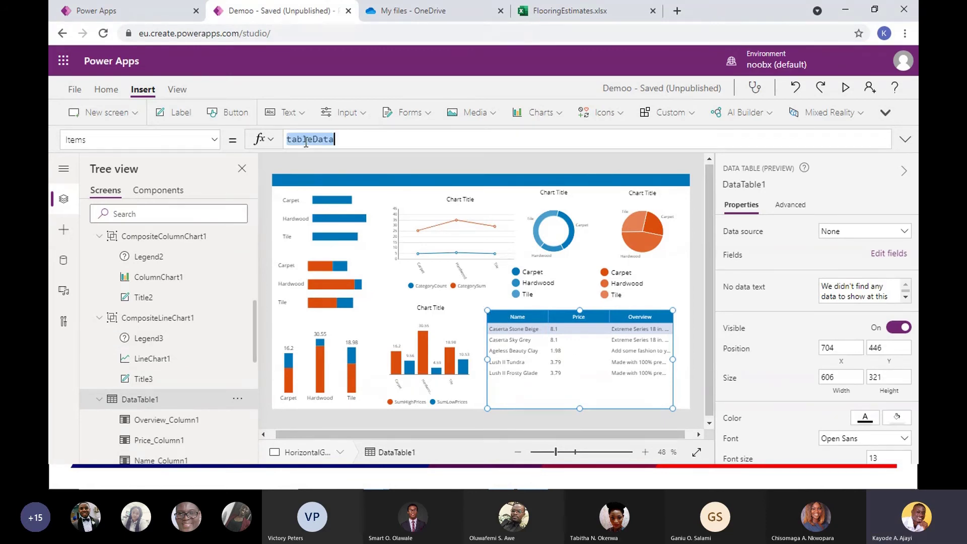
# Examine Gallery1's OnSelect formula and how its UpdateContext call passes CategoryGrps to the tableData variable.
pyautogui.click(325, 237)
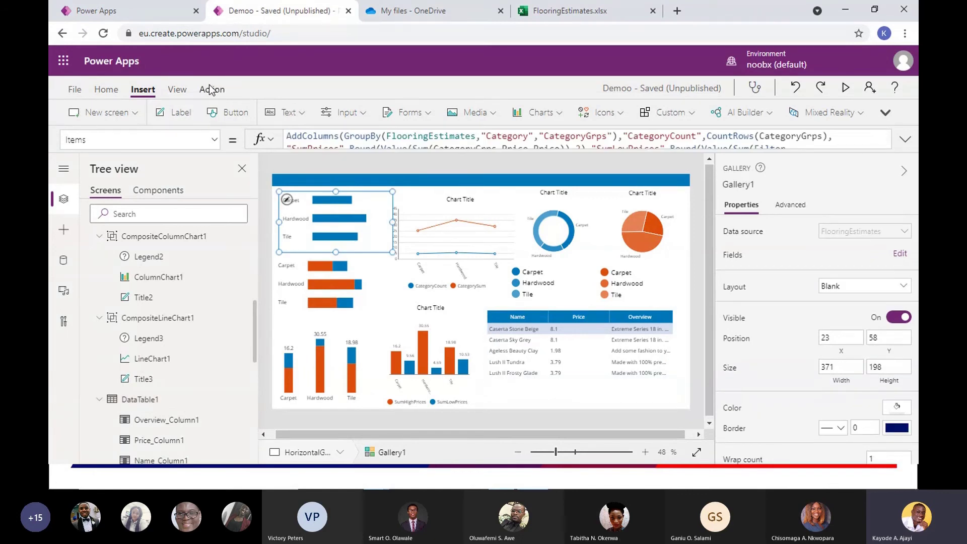
pyautogui.click(210, 90)
pyautogui.click(301, 112)
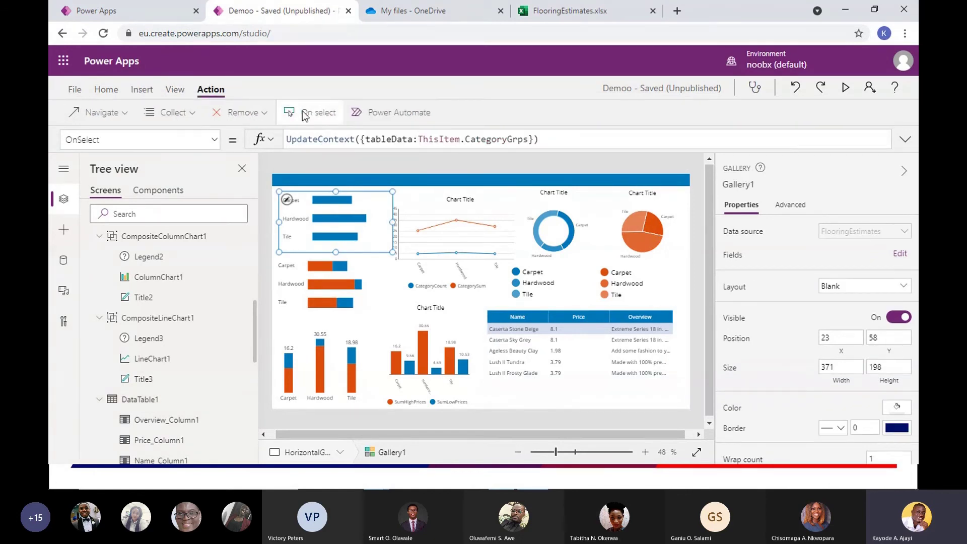
pyautogui.moveTo(408, 142)
pyautogui.mouseDown()
pyautogui.moveTo(377, 140)
pyautogui.moveTo(538, 140)
pyautogui.mouseUp()
pyautogui.click(528, 139)
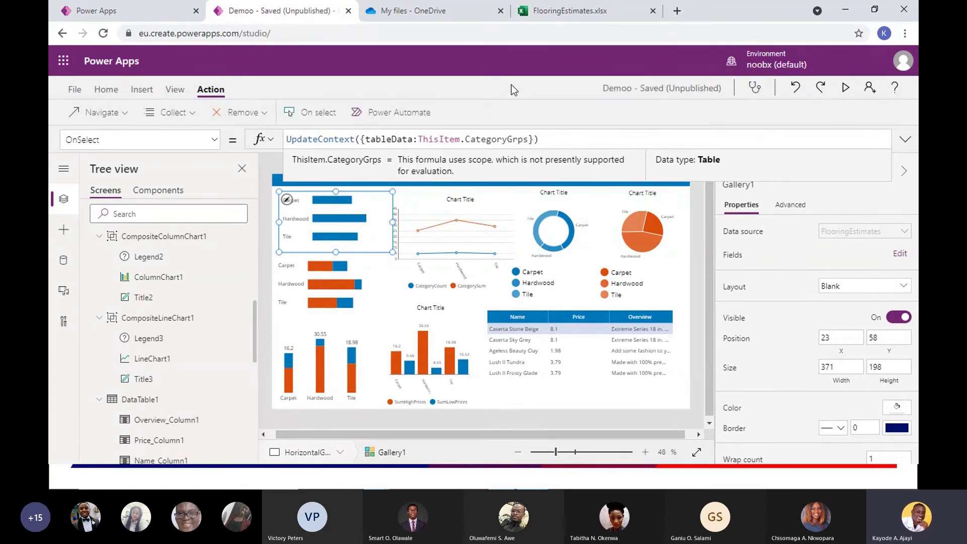
# Try a number of series of 1 for LineChart1.
pyautogui.click(465, 235)
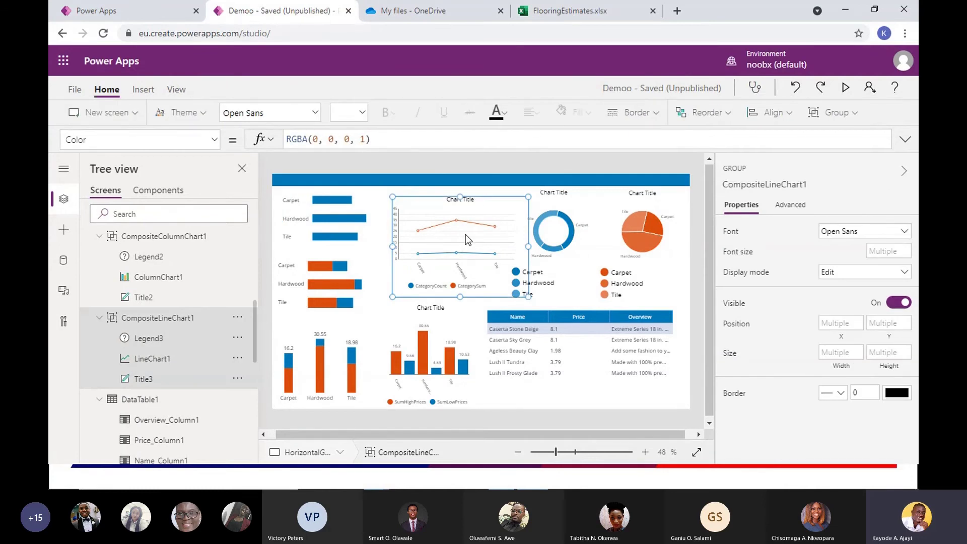
pyautogui.click(143, 91)
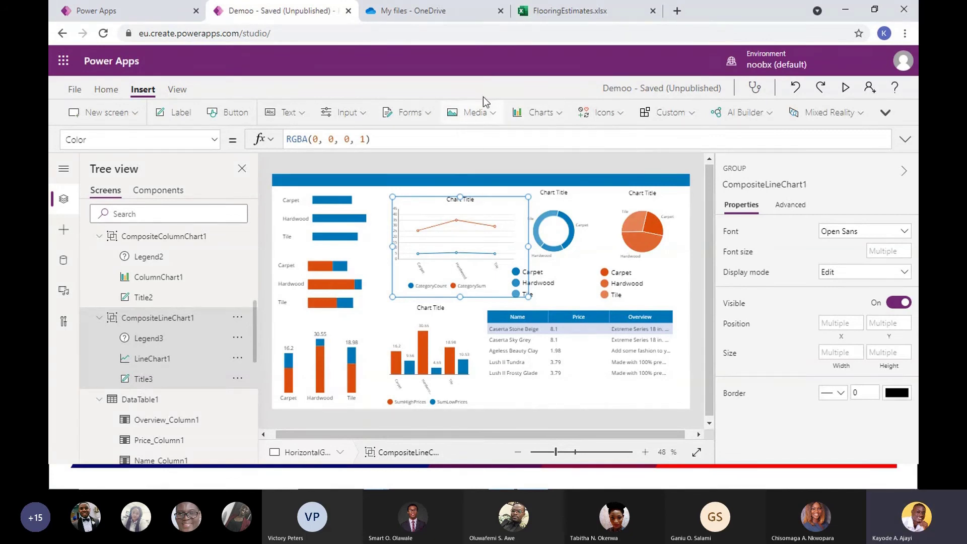
pyautogui.click(461, 242)
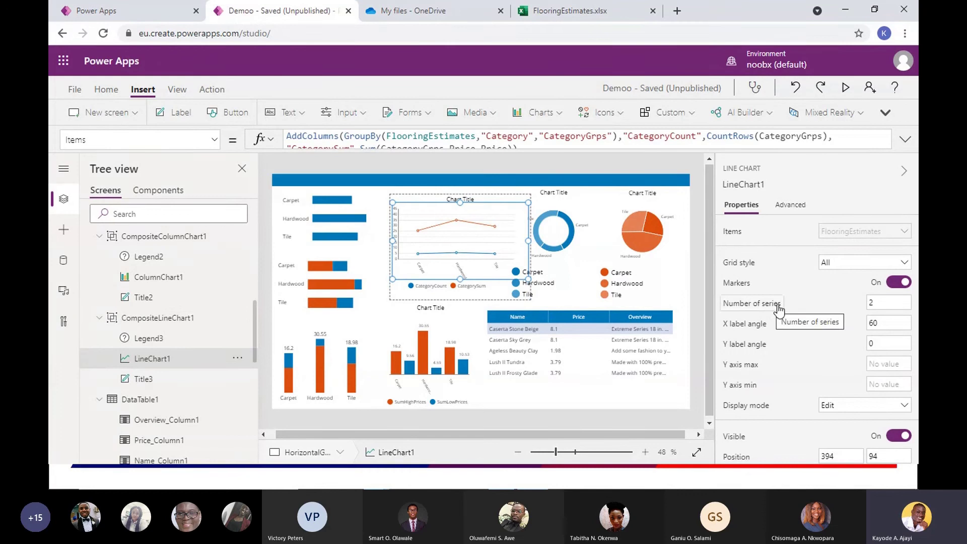
pyautogui.click(873, 303)
pyautogui.press('BackSpace')
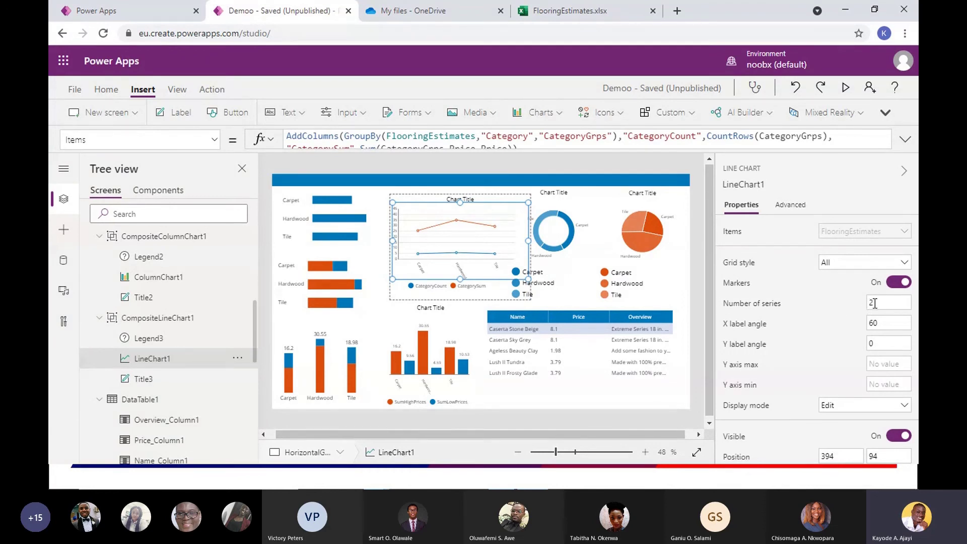
pyautogui.click(874, 304)
pyautogui.write('1')
# Examine the result table of LineChart1's Items formula and compare it with the source rows in the FlooringEstimates workbook.
pyautogui.doubleClick(319, 136)
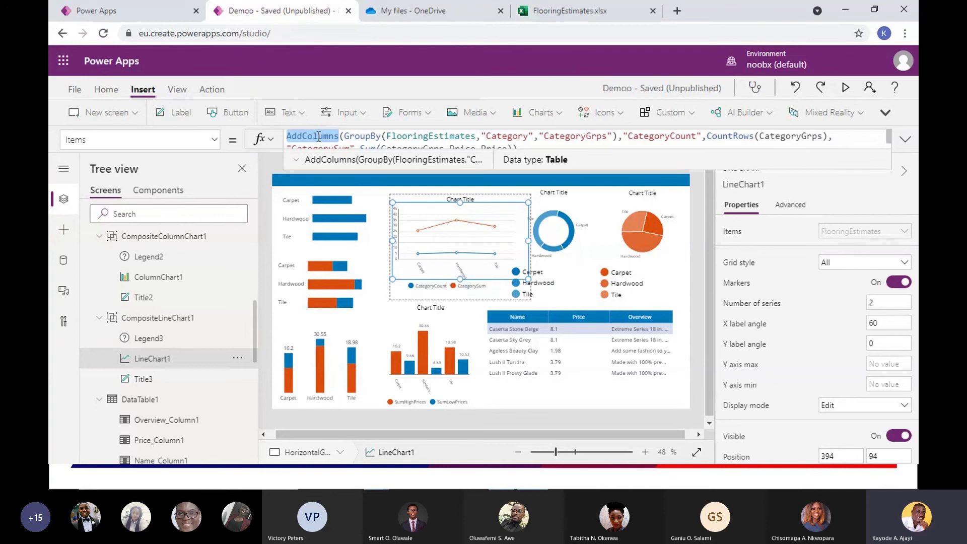
pyautogui.click(295, 160)
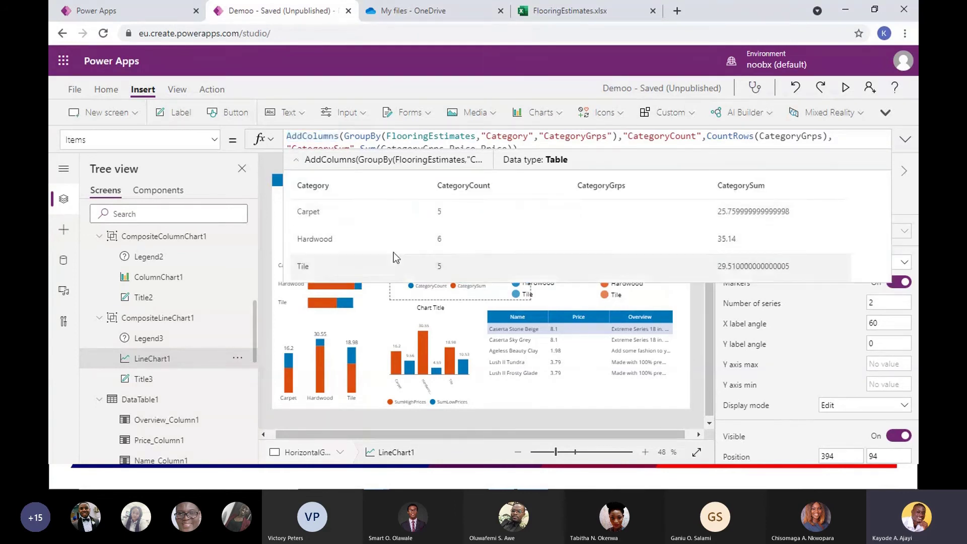
pyautogui.click(569, 11)
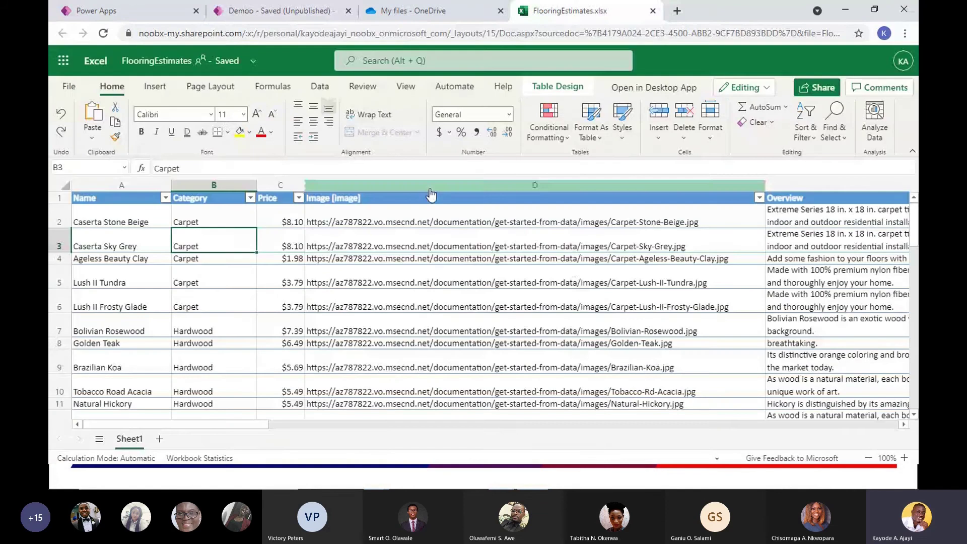
pyautogui.click(280, 10)
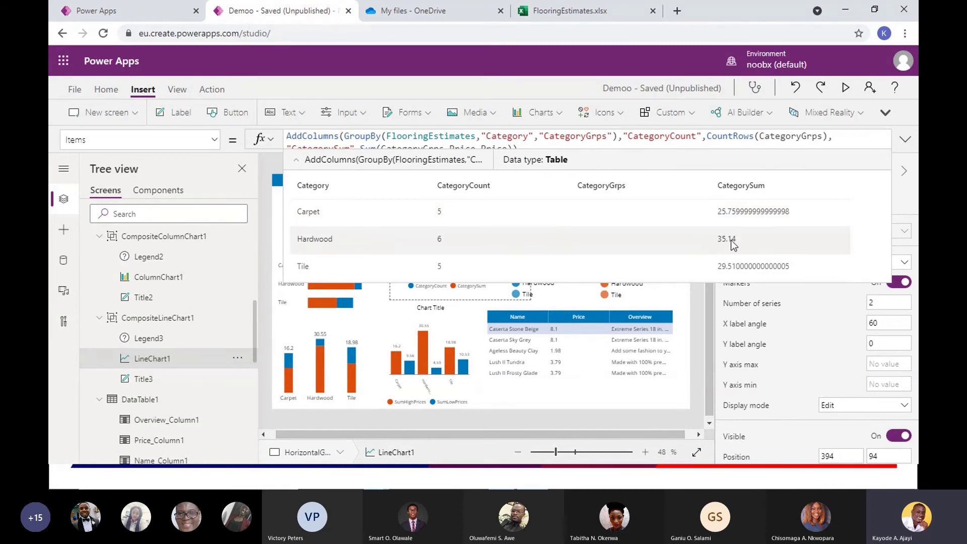
pyautogui.click(575, 1)
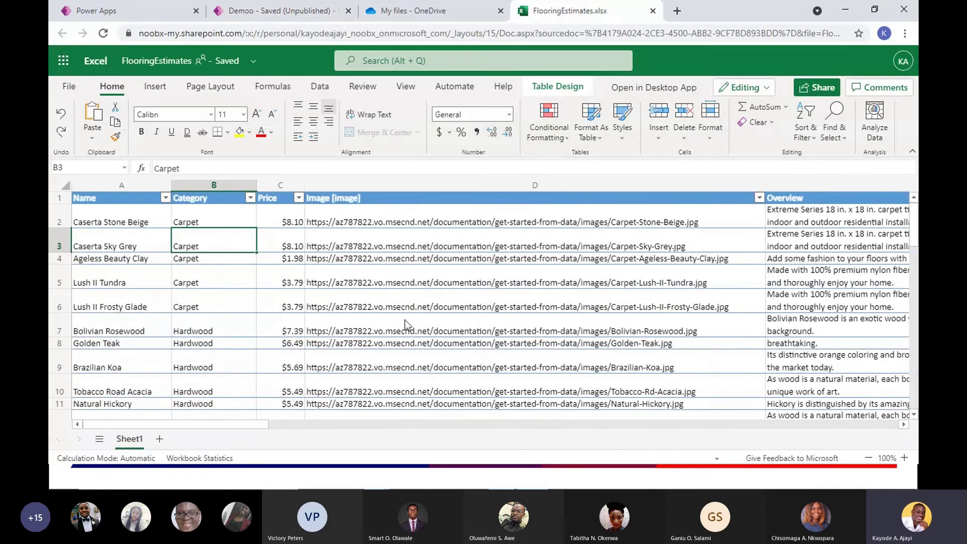
pyautogui.hscroll(2, 404, 319)
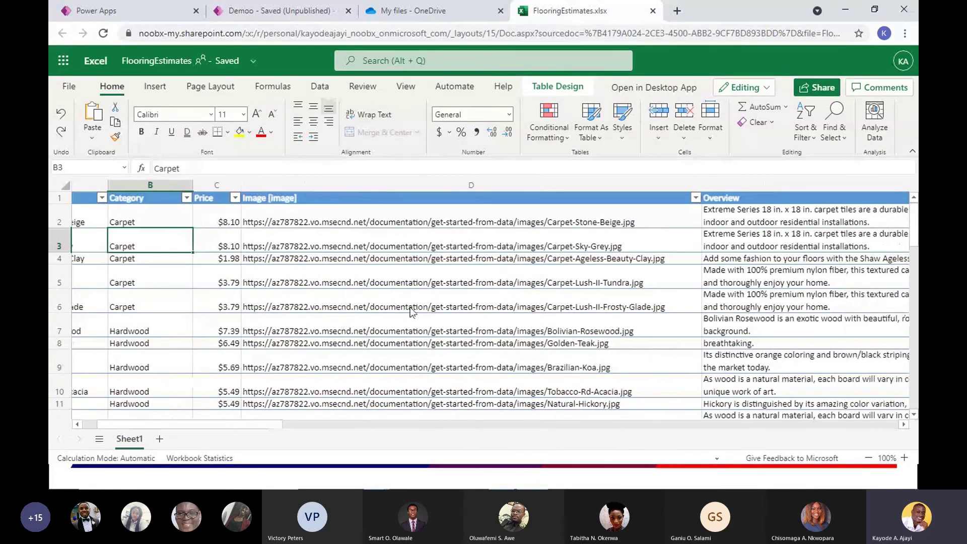
pyautogui.click(281, 6)
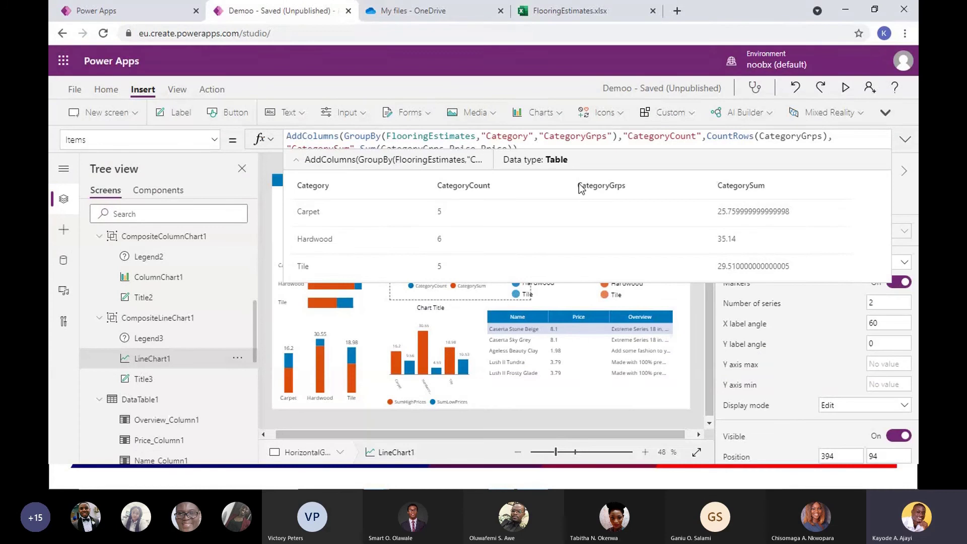
pyautogui.click(296, 159)
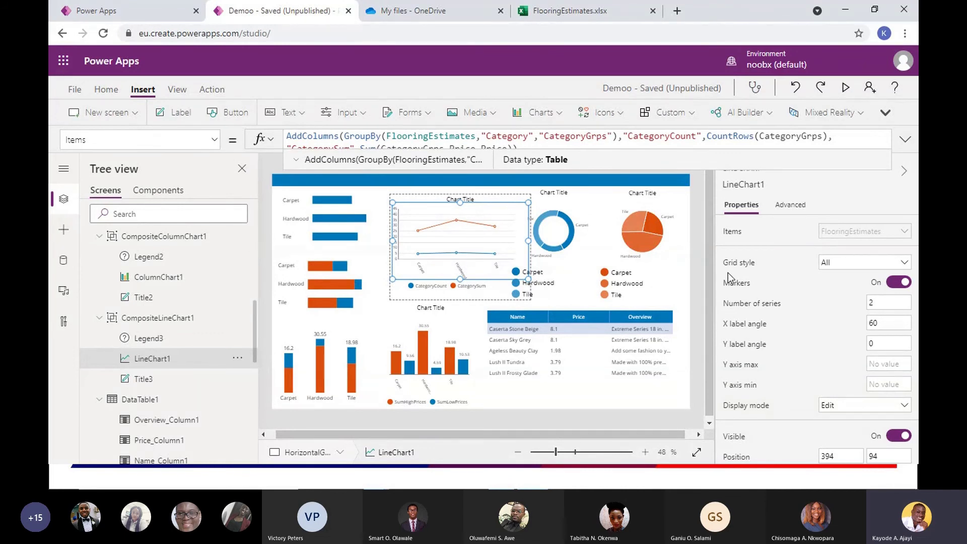
# Swap LineChart1's data series by setting Series2 to CategoryCount and Series1 to CategorySum.
pyautogui.click(792, 204)
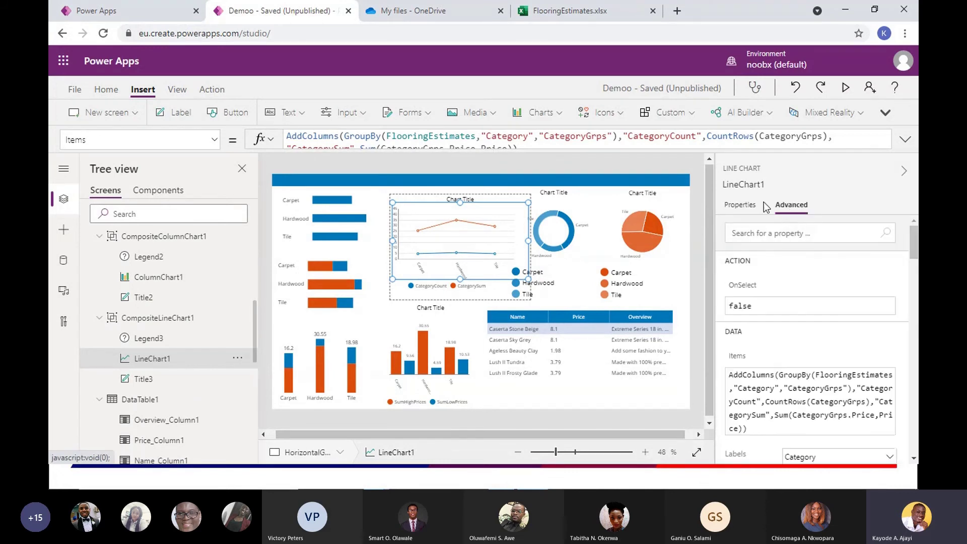
pyautogui.moveTo(913, 244); pyautogui.dragTo(915, 266)
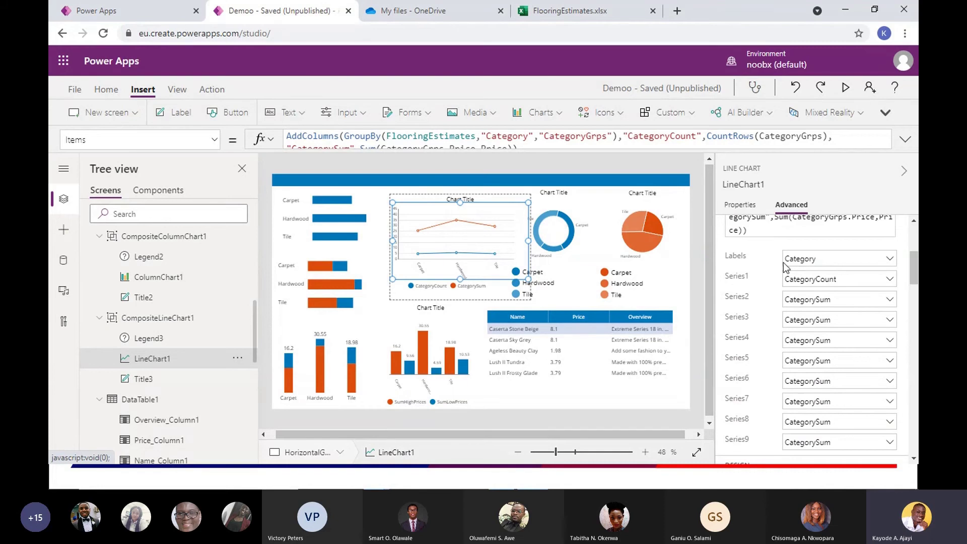
pyautogui.click(812, 301)
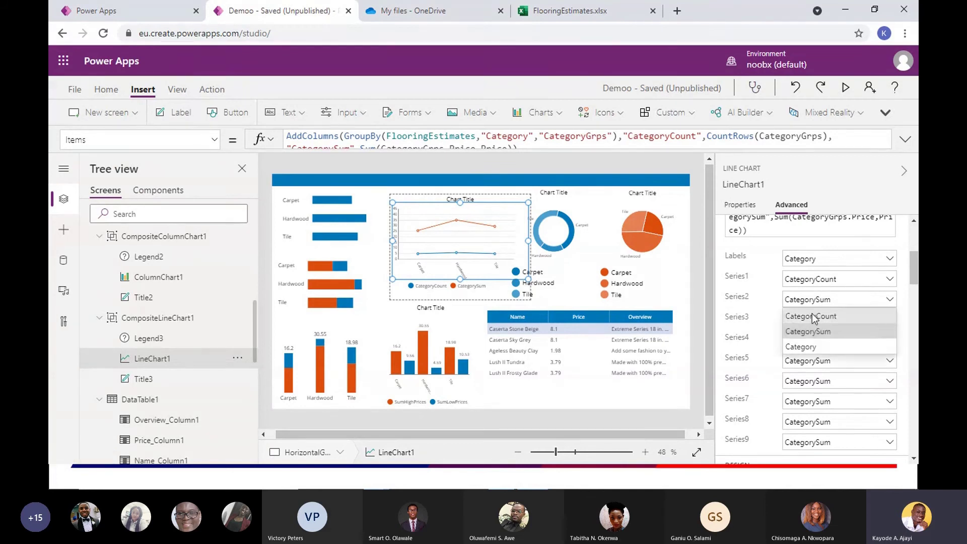
pyautogui.click(811, 315)
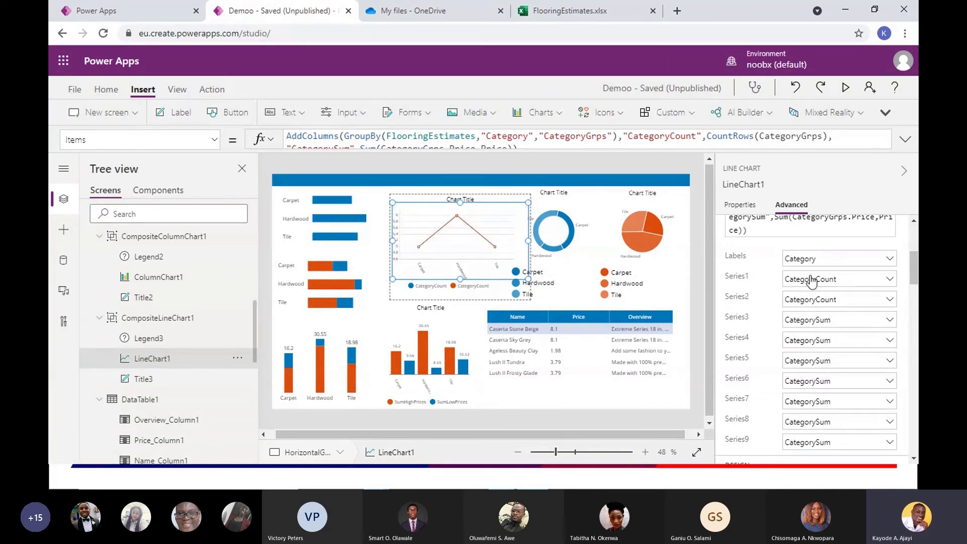
pyautogui.click(810, 280)
pyautogui.click(814, 312)
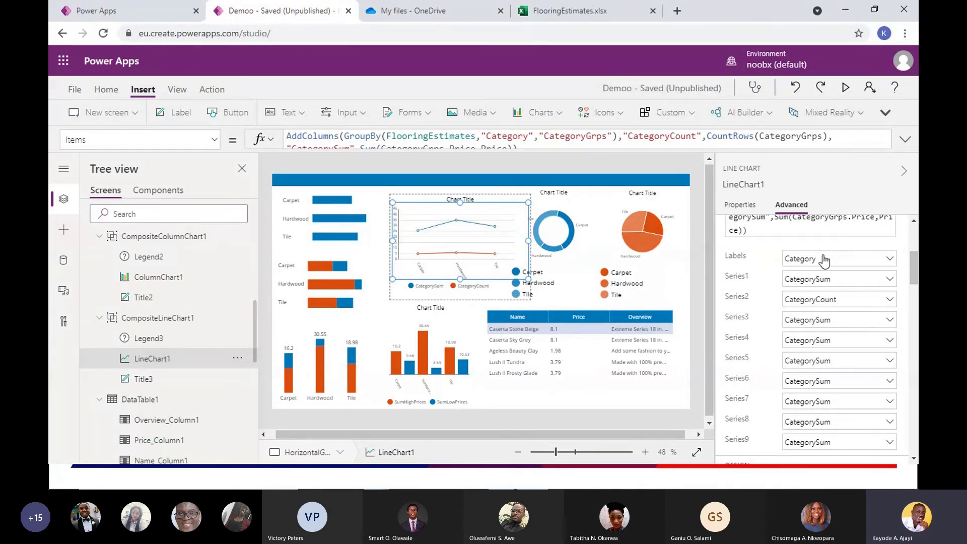
# Review LineChart1's Items formula, its label and series assignments, and the fields available for Series1.
pyautogui.scroll(1, 837, 266)
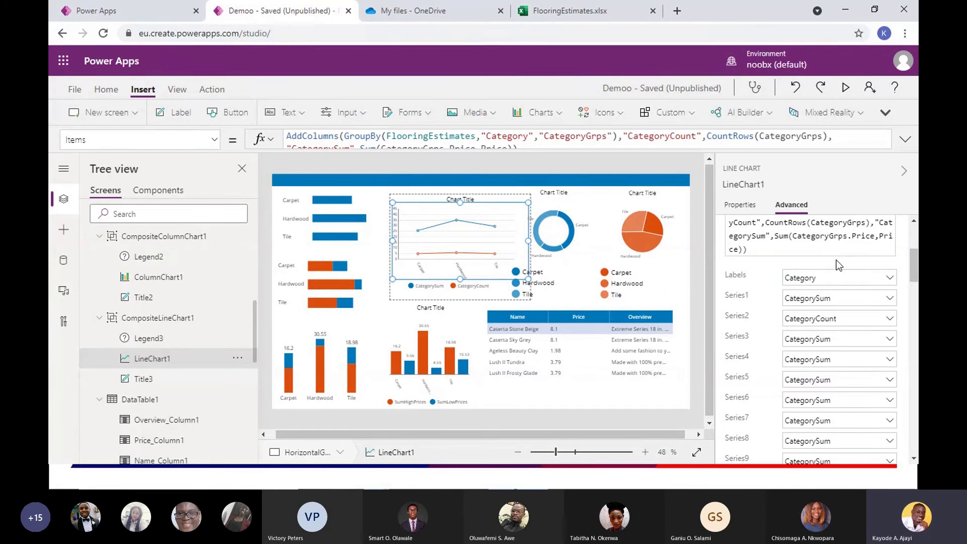
pyautogui.click(822, 301)
pyautogui.scroll(-3, 766, 418)
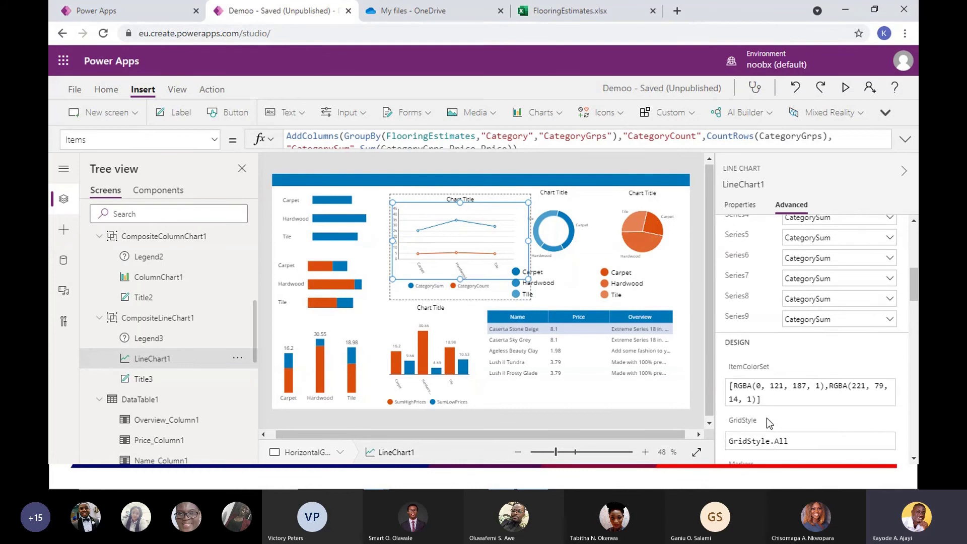
pyautogui.scroll(-1, 766, 418)
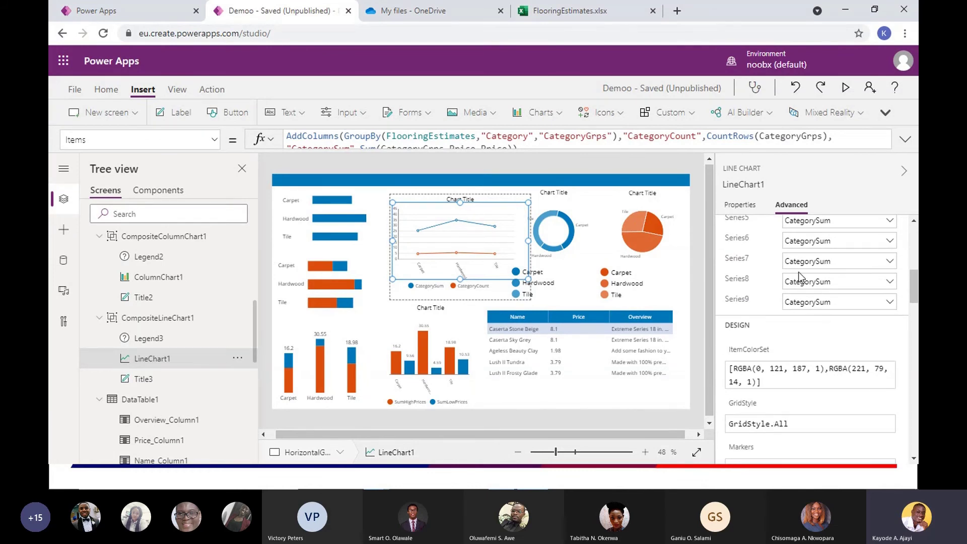
pyautogui.scroll(9, 798, 272)
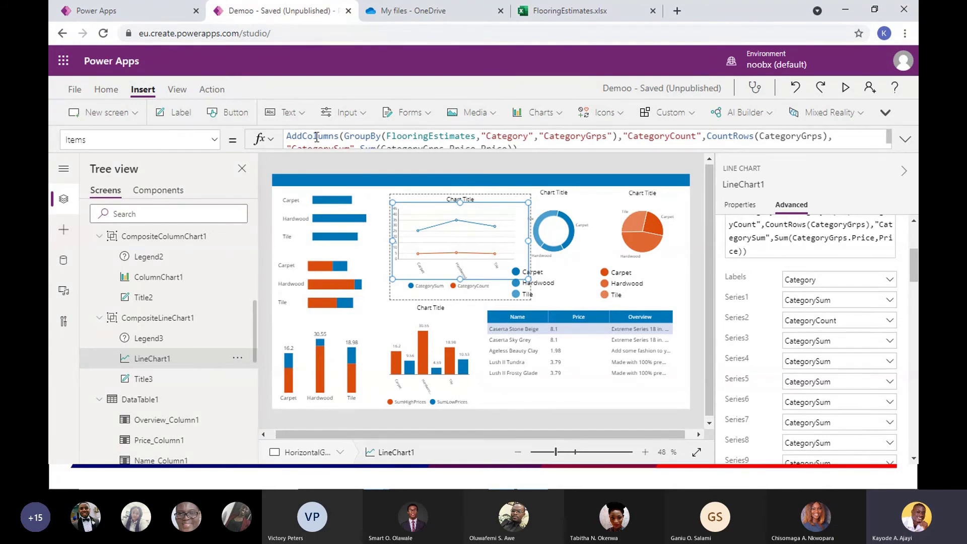
pyautogui.click(839, 303)
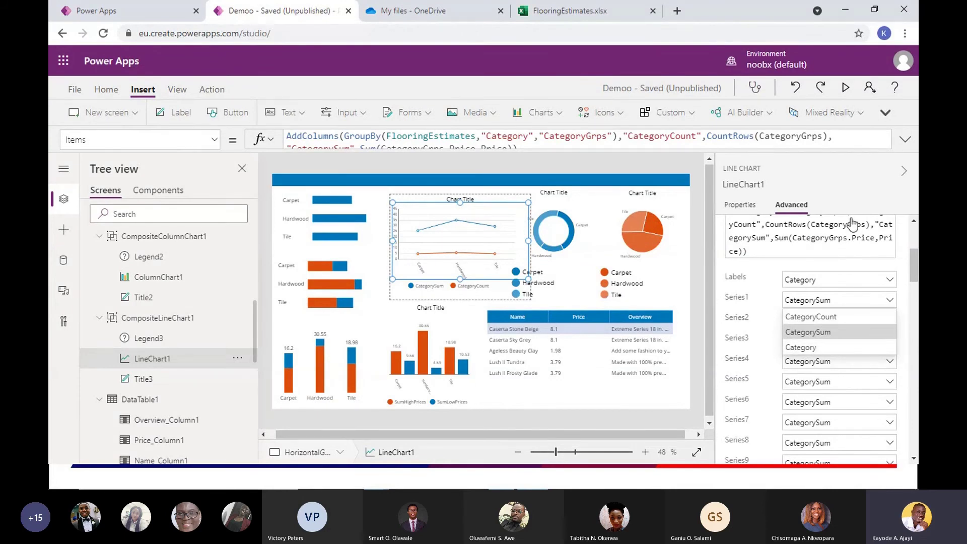
pyautogui.click(835, 180)
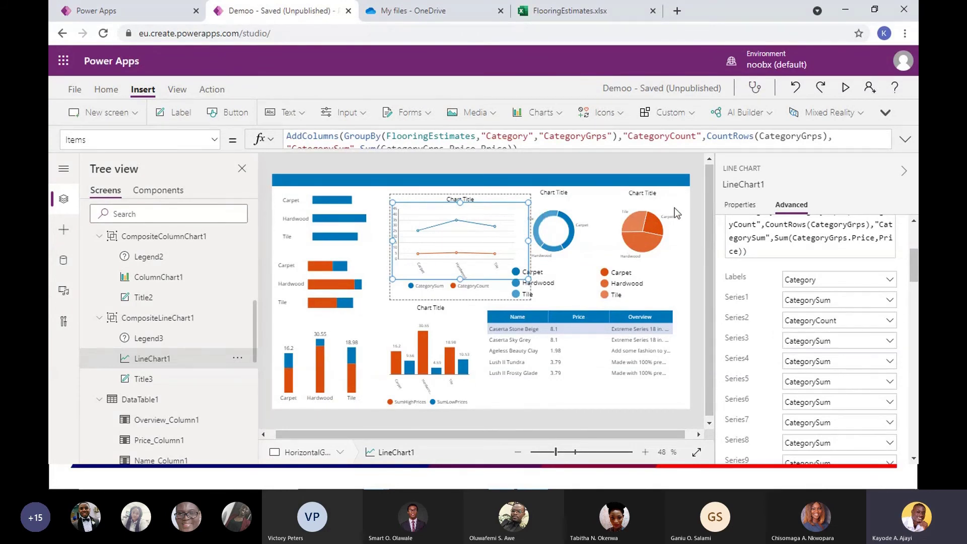
pyautogui.scroll(3, 850, 311)
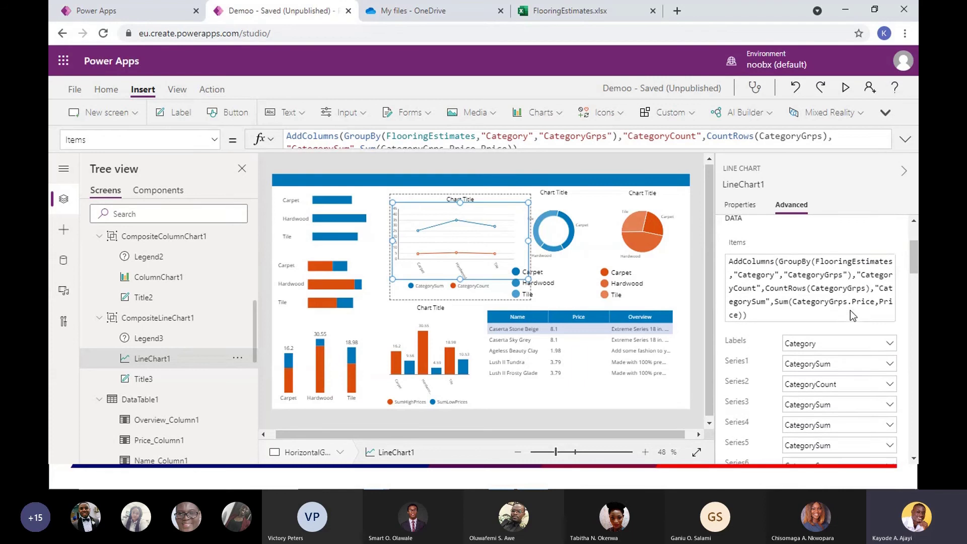
# Examine LineChart1's ItemColorSet formula and check which series colour each of its two RGBA values defines.
pyautogui.scroll(-7, 850, 310)
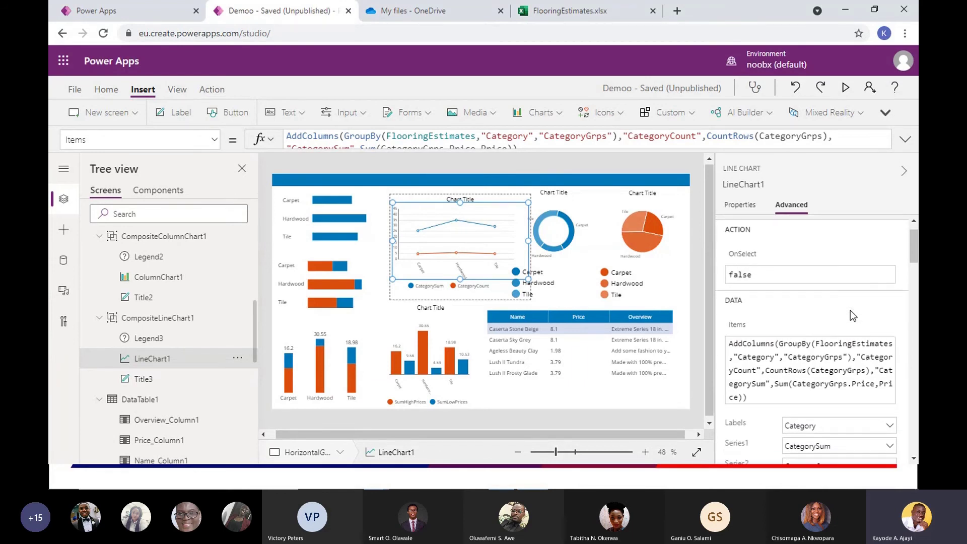
pyautogui.scroll(1, 850, 310)
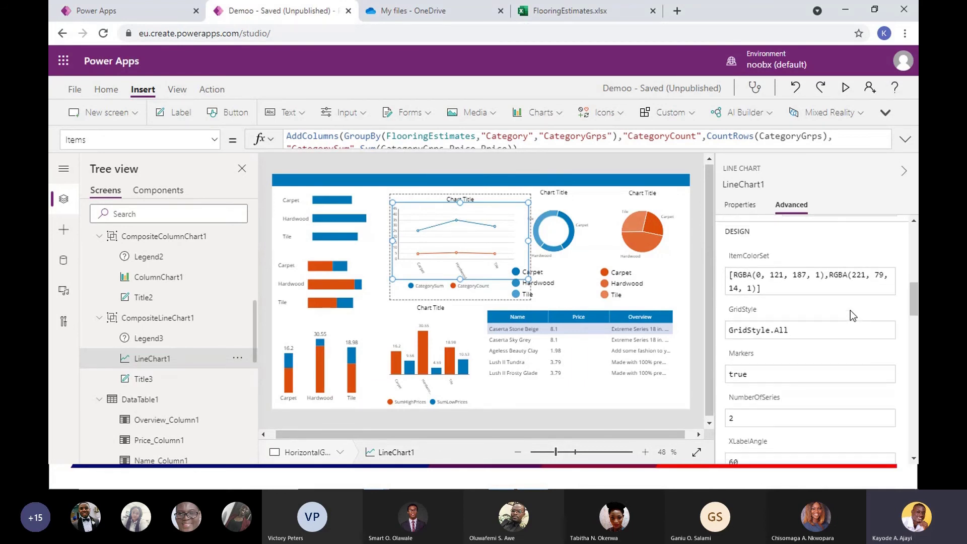
pyautogui.click(739, 261)
pyautogui.click(351, 136)
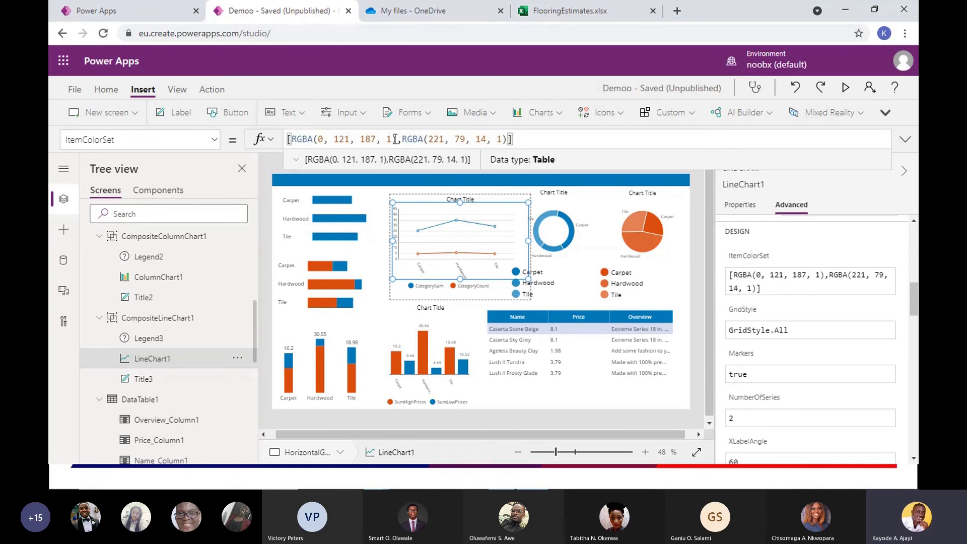
pyautogui.moveTo(397, 139); pyautogui.dragTo(299, 139)
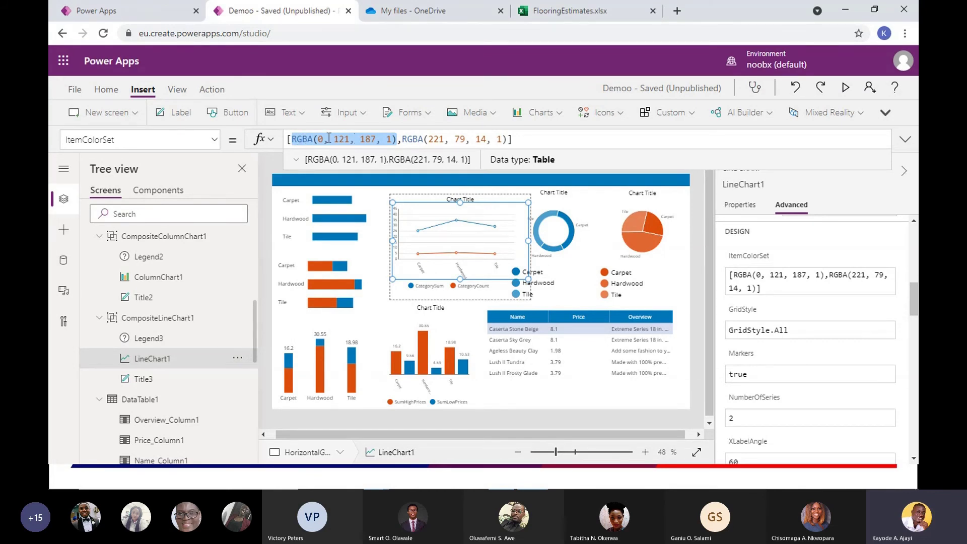
pyautogui.click(304, 137)
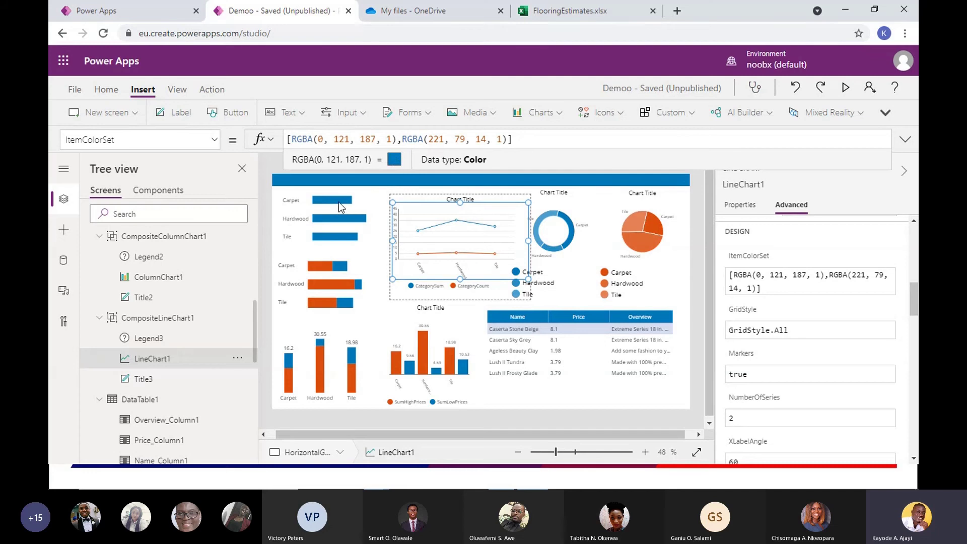
pyautogui.click(408, 138)
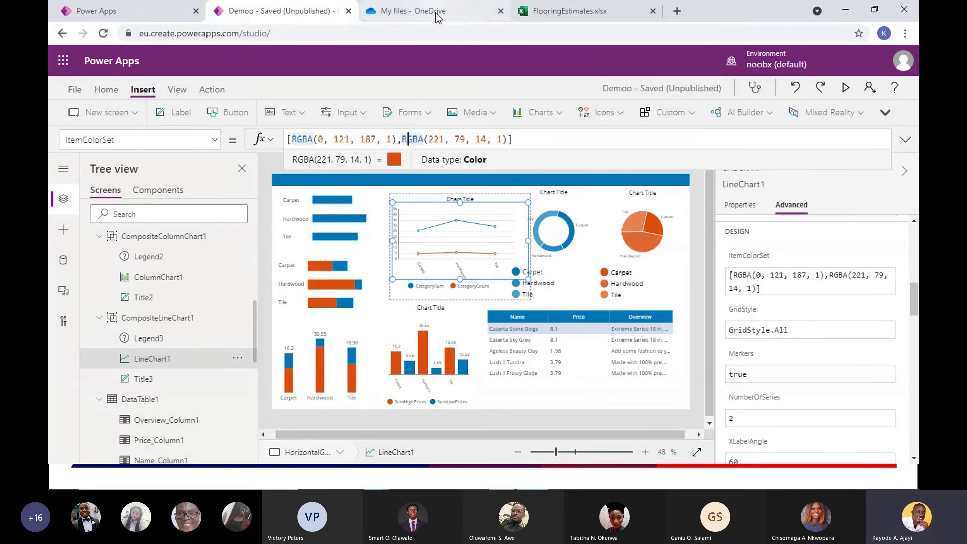
# Return to the Account table's charts in Power Apps and mark the new chart creation as done to refresh the list.
pyautogui.click(158, 6)
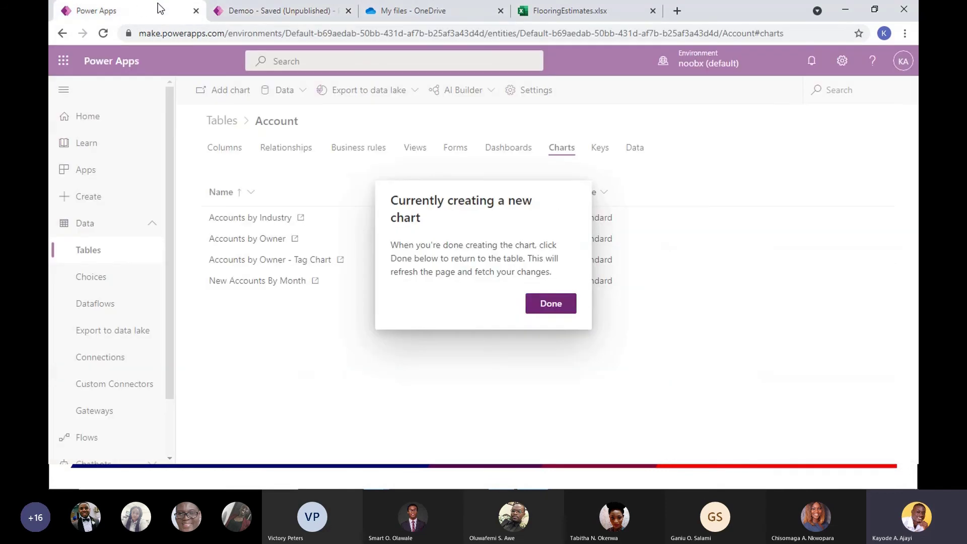
pyautogui.click(558, 309)
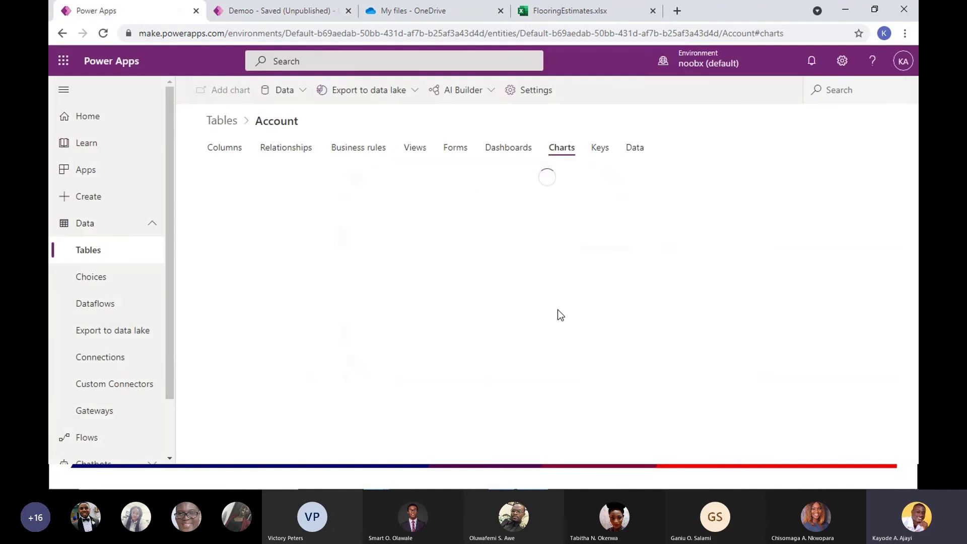
pyautogui.click(314, 11)
pyautogui.click(420, 7)
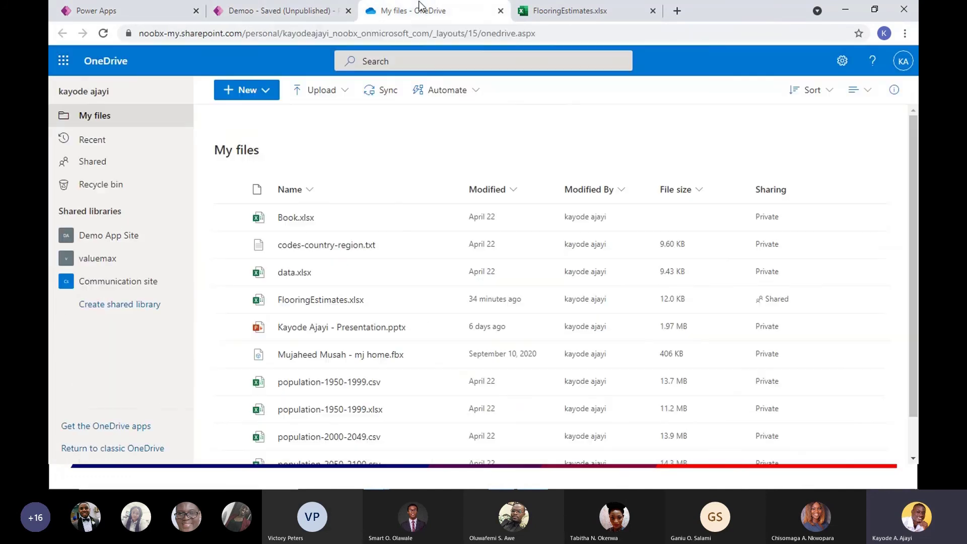
pyautogui.click(551, 12)
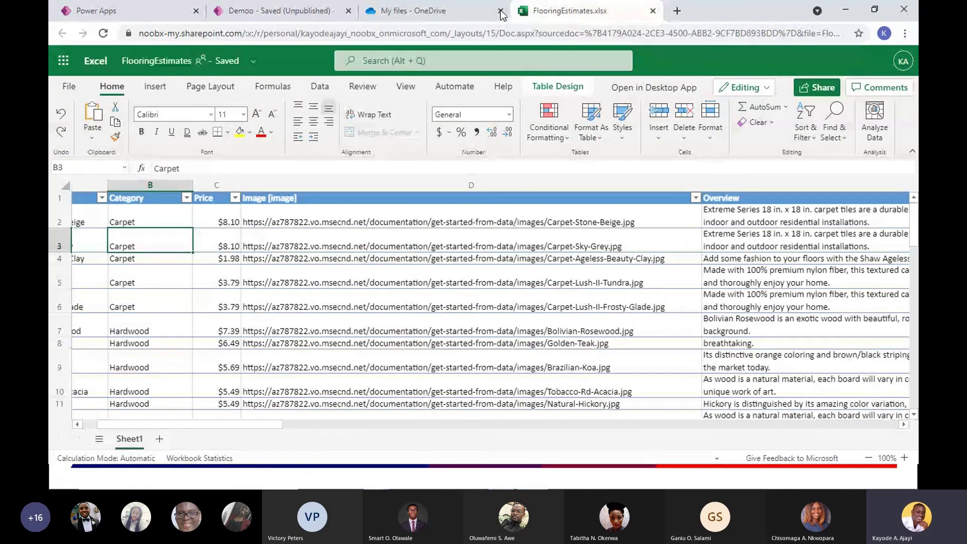
pyautogui.click(392, 9)
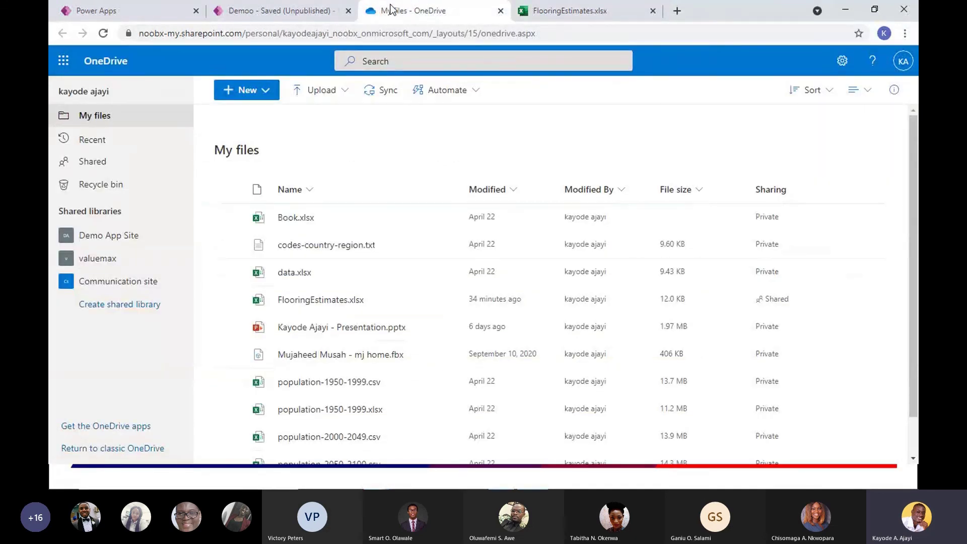
pyautogui.click(280, 7)
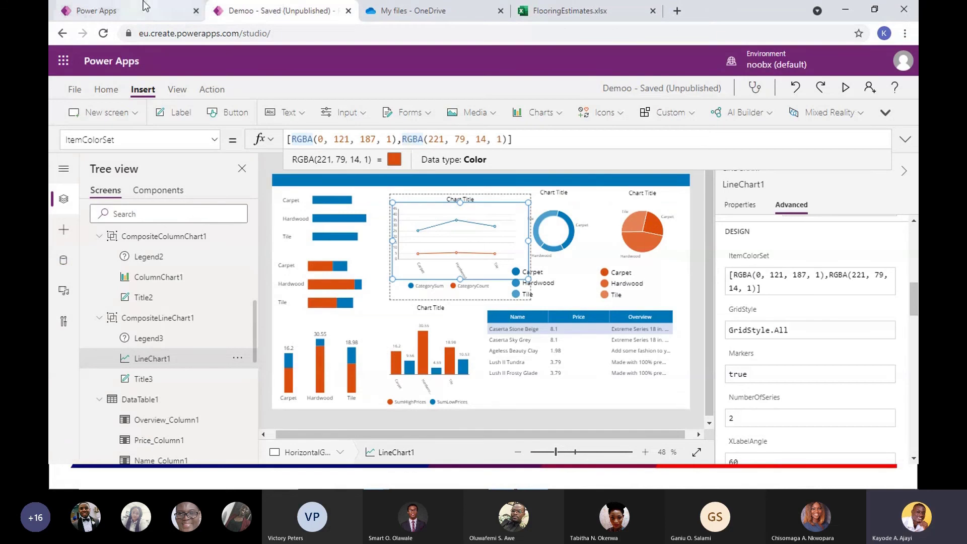
pyautogui.click(145, 6)
pyautogui.click(300, 11)
pyautogui.click(418, 11)
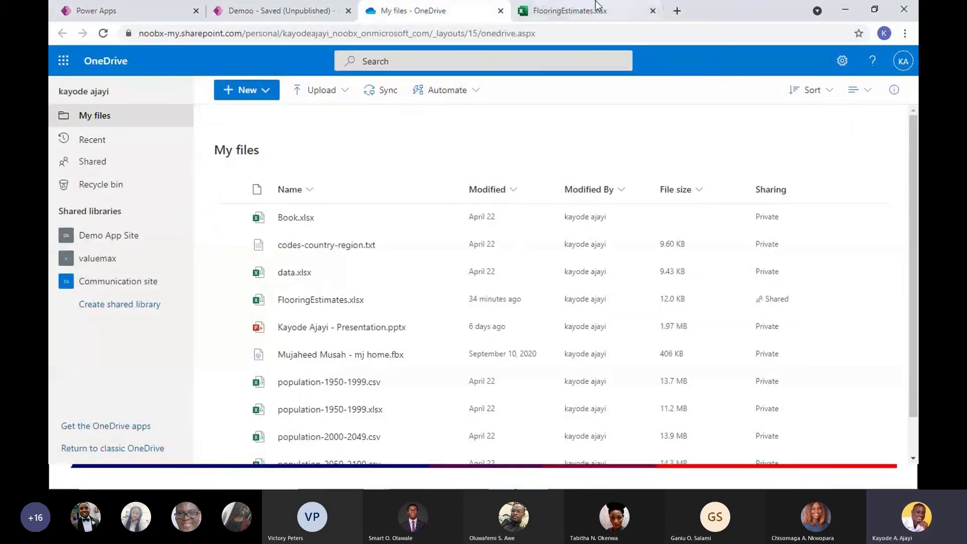
pyautogui.click(595, 7)
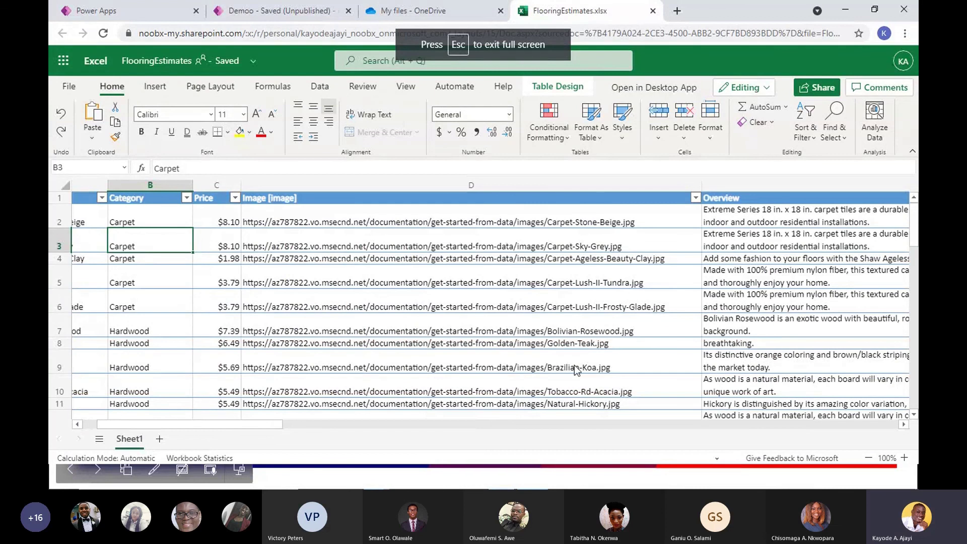
pyautogui.click(113, 9)
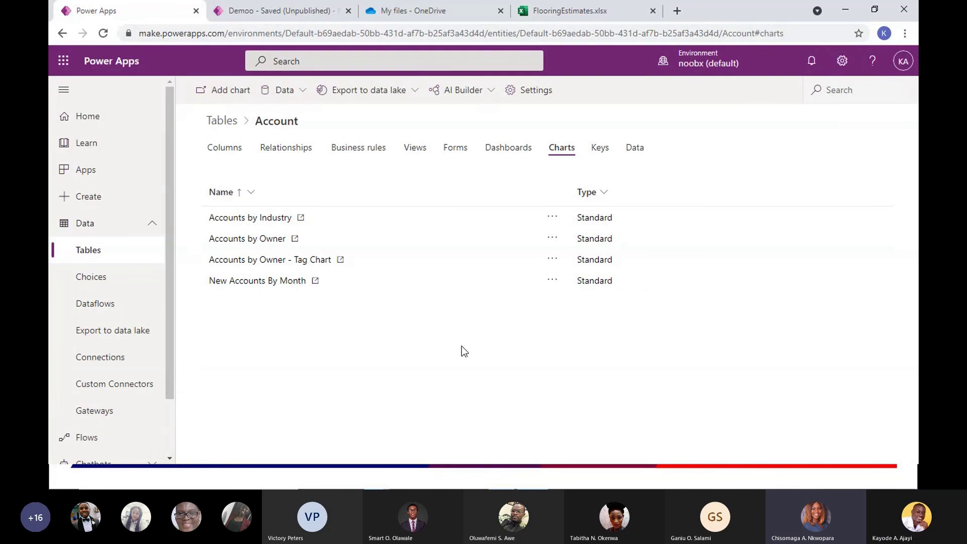
# Switch to the Advanced data visualization slide show and display its "Ask Me Anything – Q&A Time" slide.
pyautogui.hotkey('alt', 'Tab')
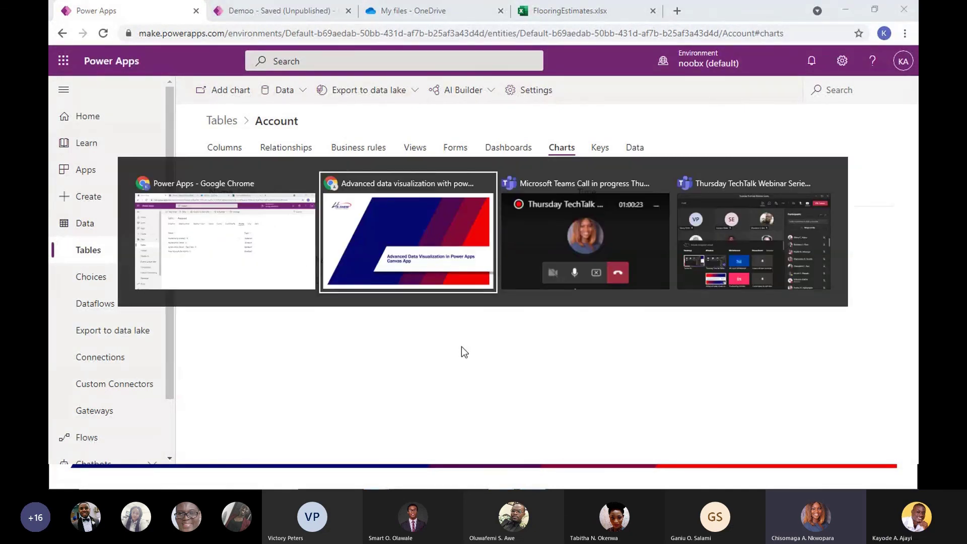
pyautogui.press('End')
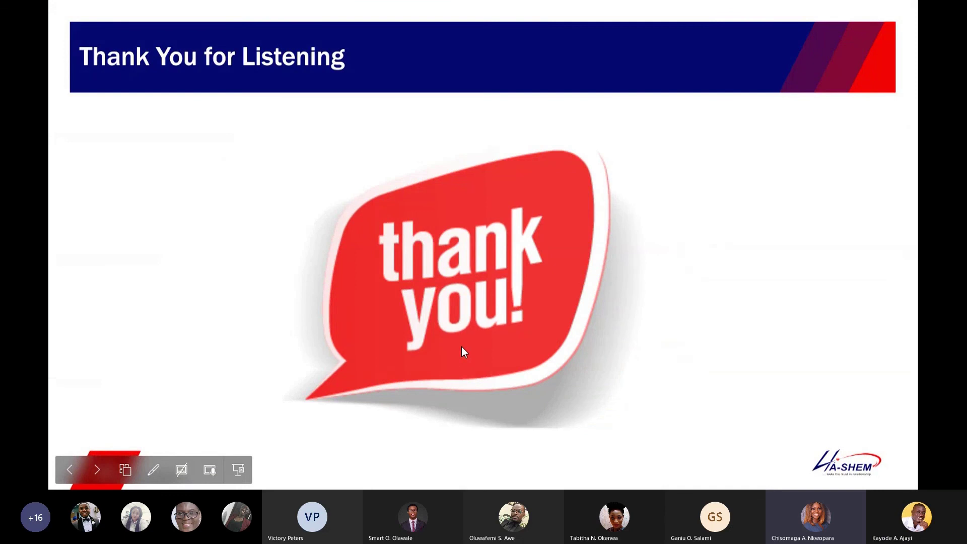
pyautogui.press('Left')
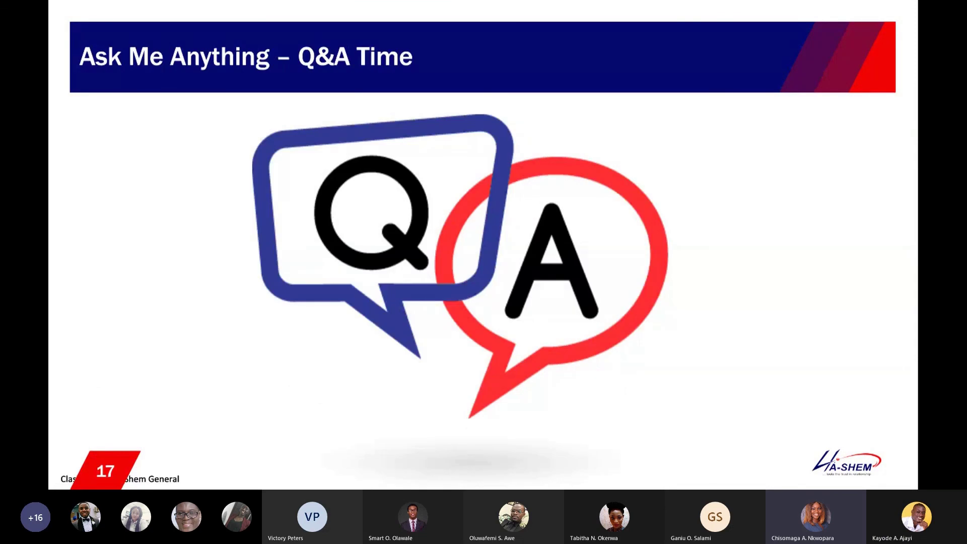